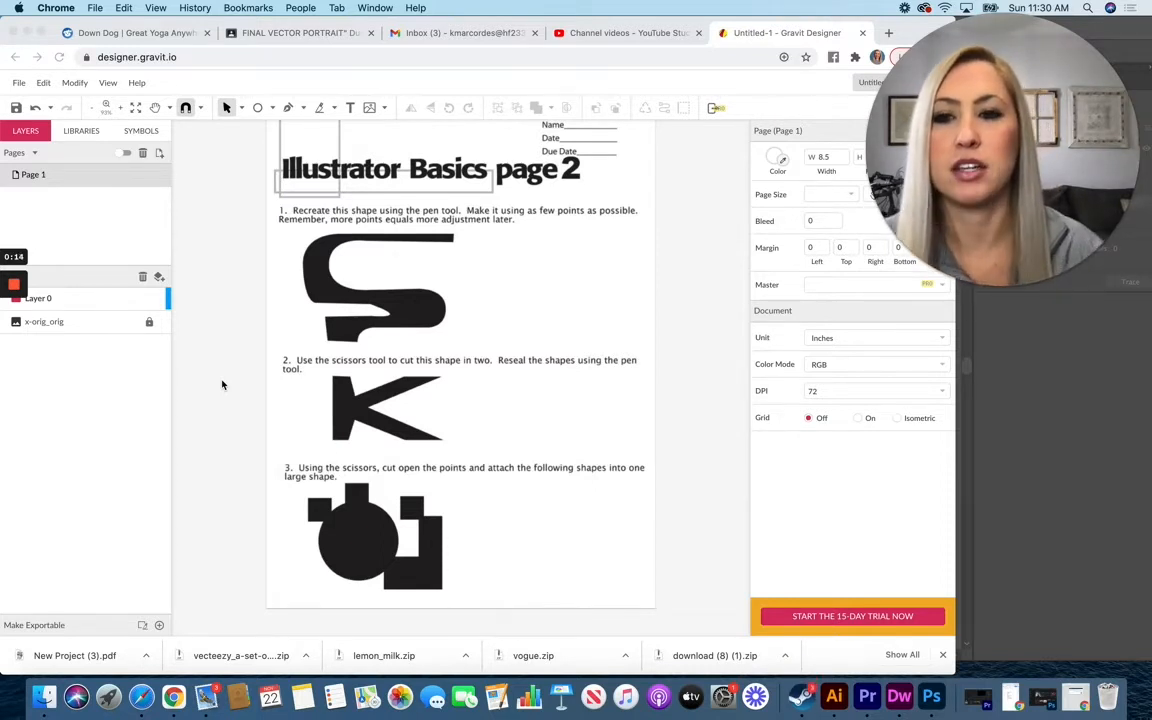
With the Pen tool, start tracing the exercise 1 shape by placing the two corner points at the upper bar's right end.
left_click(290, 109)
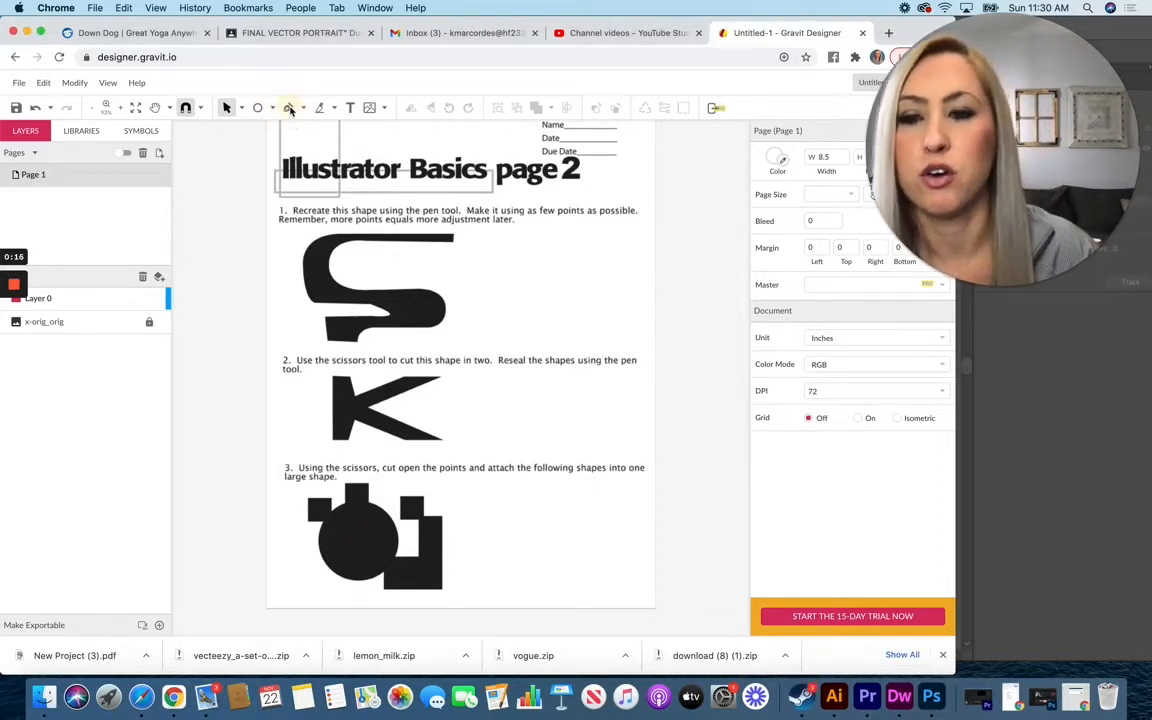
left_click(287, 109)
scroll(465, 266, "up", 1)
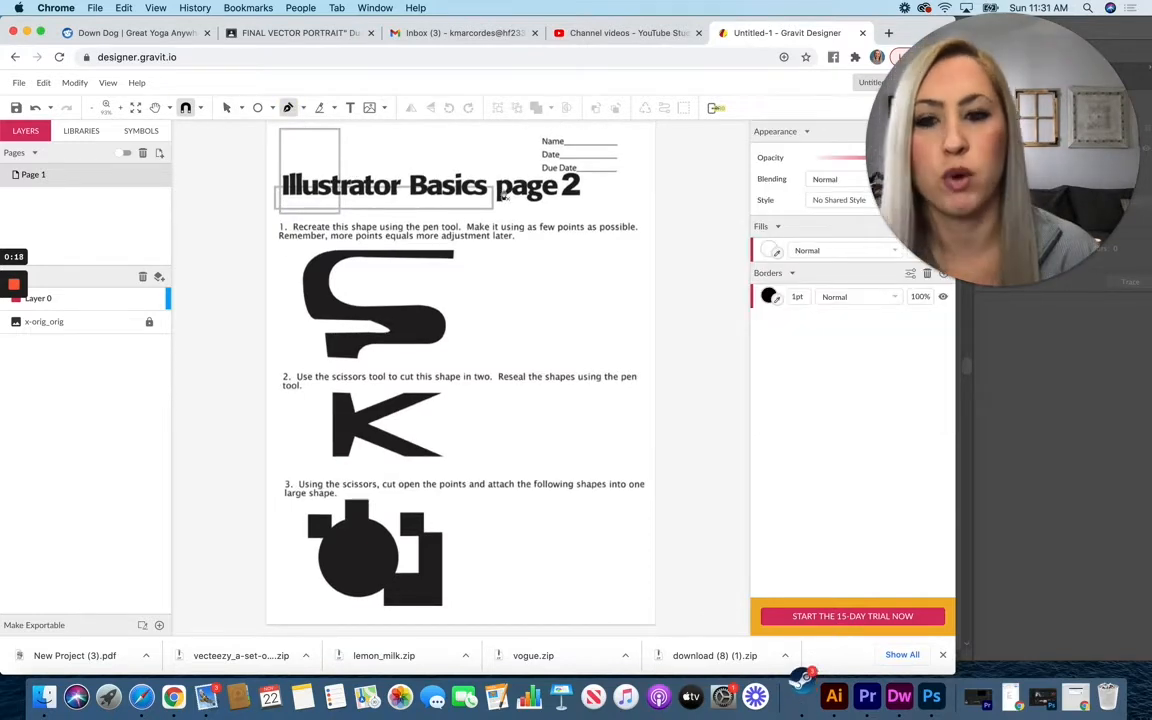
key("super+plus")
key("super+plus")
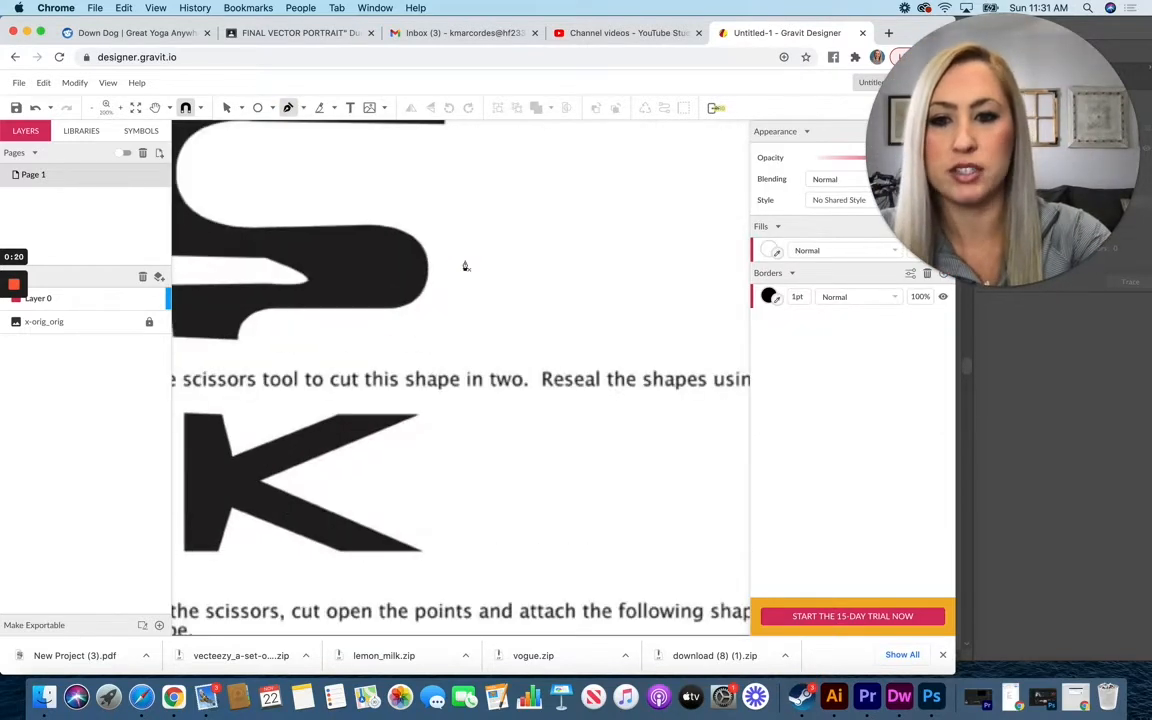
scroll(429, 281, "up", 3)
scroll(429, 281, "left", 5)
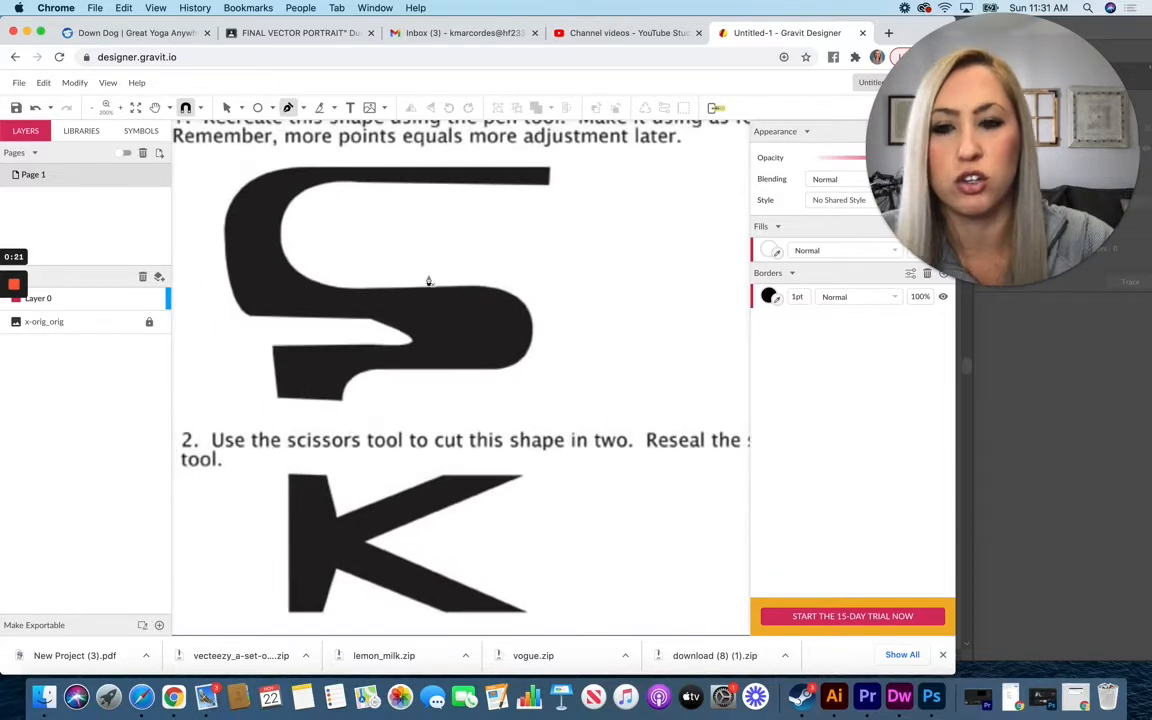
scroll(429, 281, "up", 2)
scroll(429, 281, "left", 1)
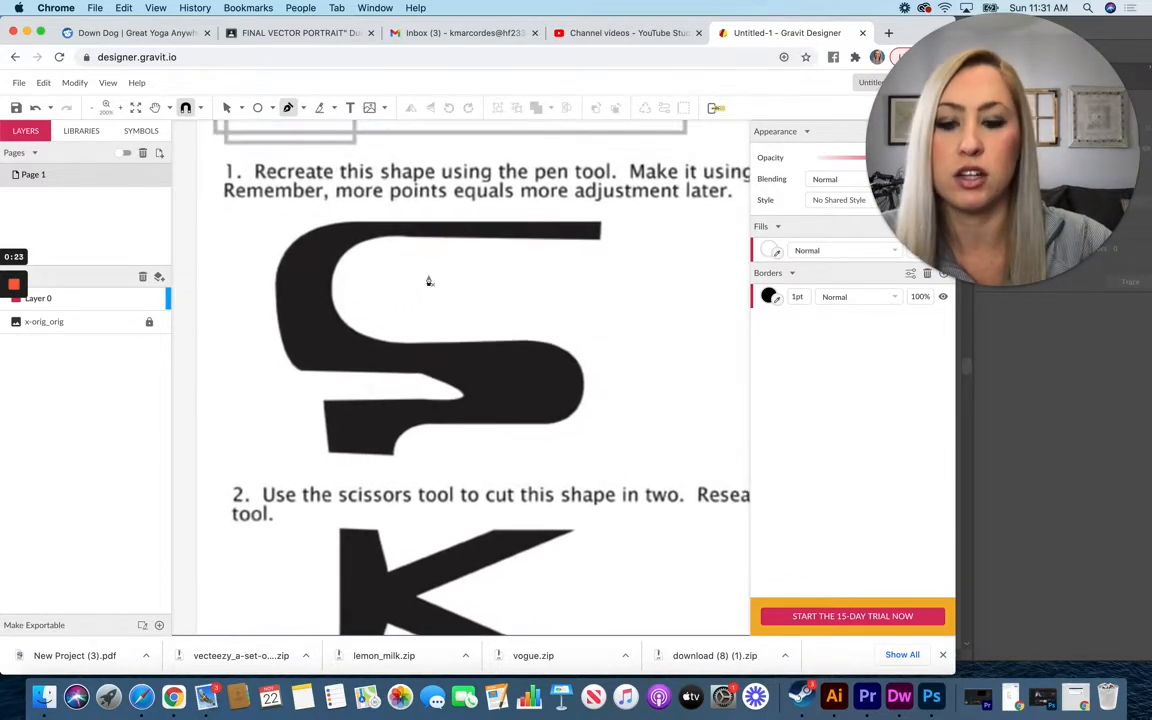
key("super+plus")
scroll(429, 281, "up", 1)
scroll(429, 281, "left", 1)
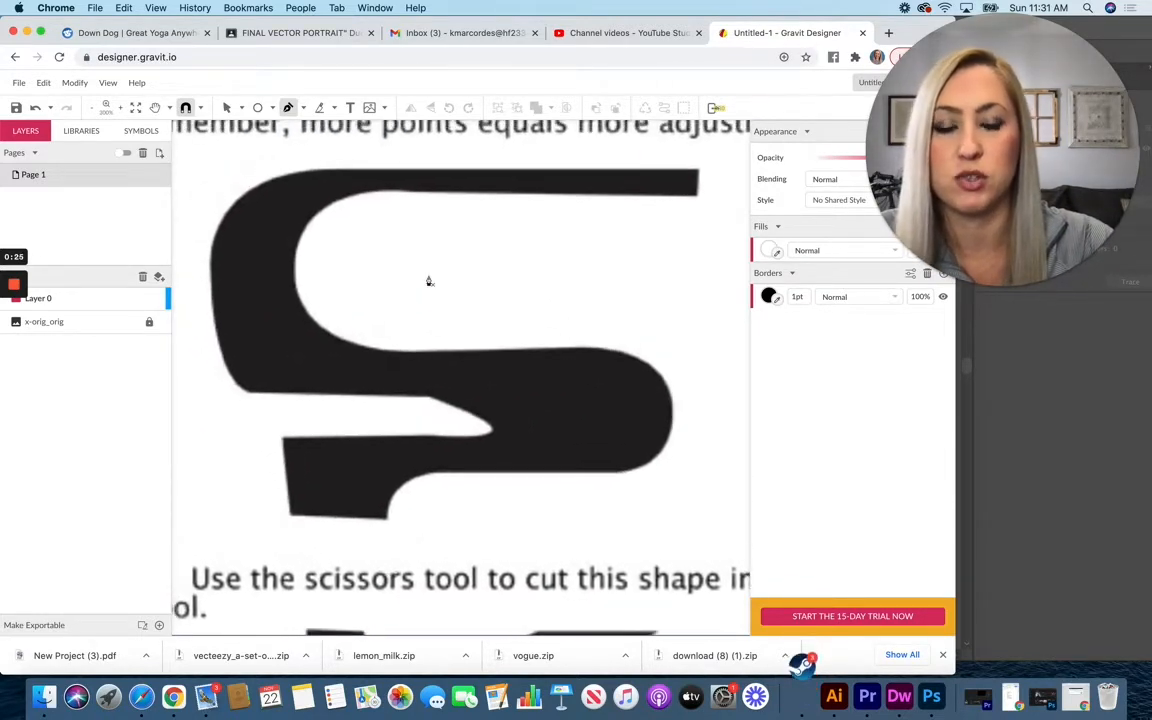
scroll(685, 224, "right", 1)
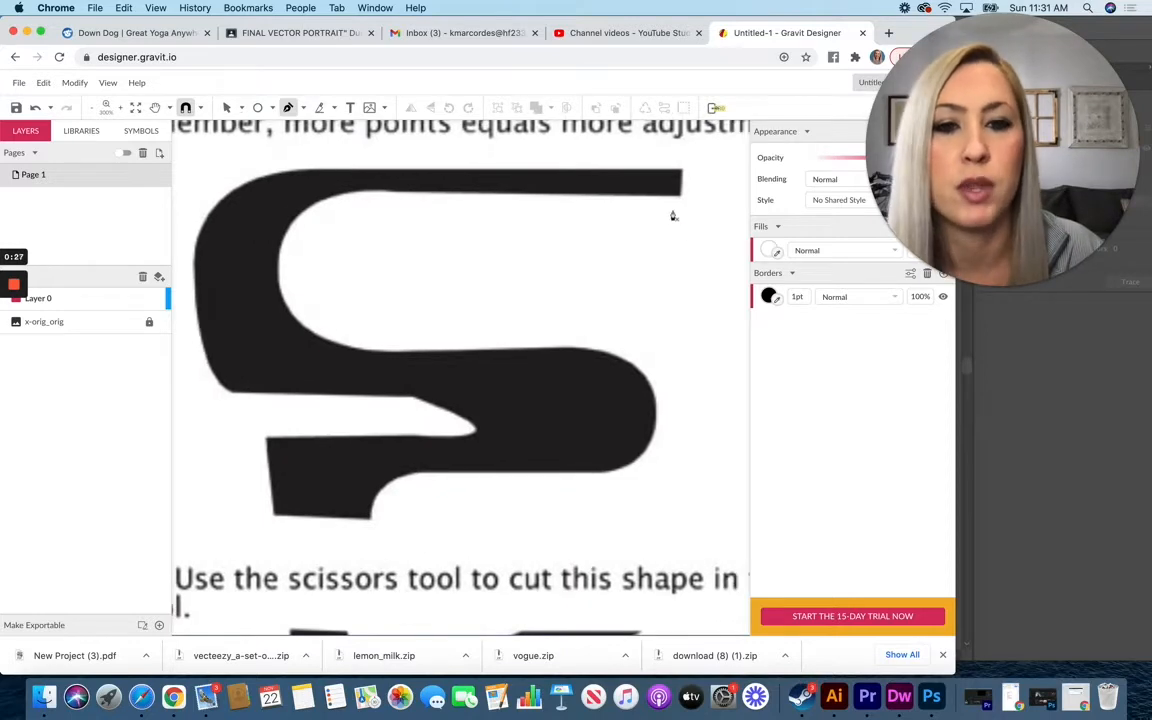
left_click(680, 195)
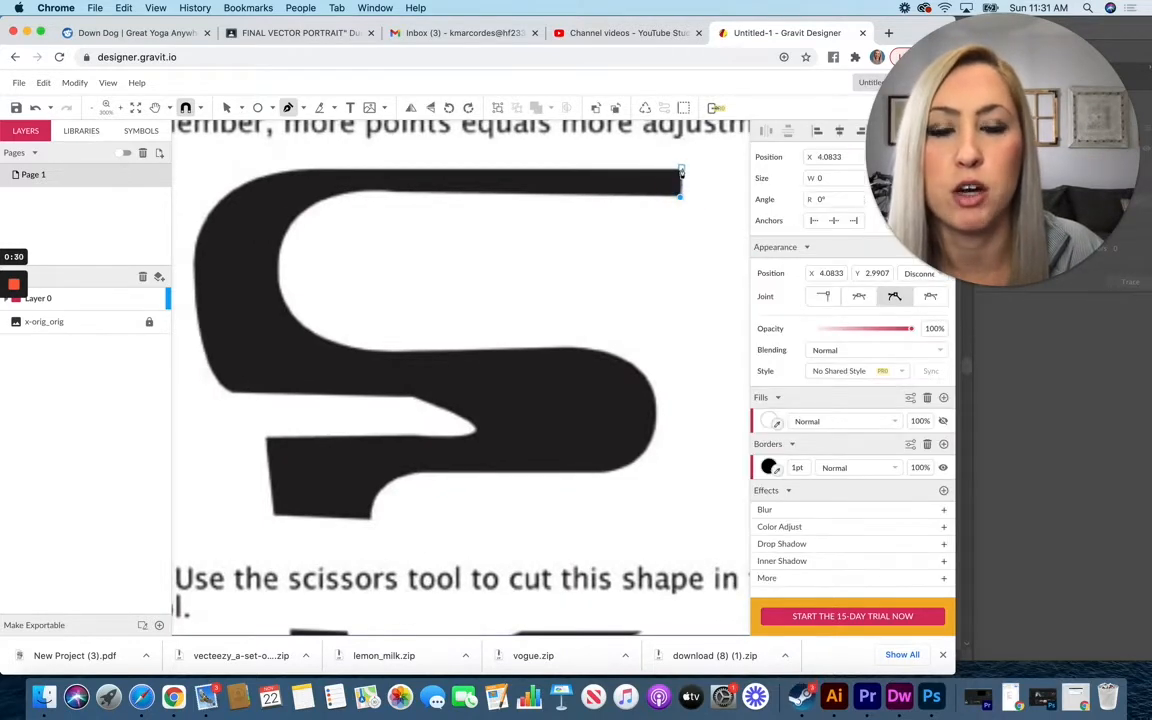
left_click(681, 171)
Trace the bar's upper edge and the large outer curve with curved points, down around the shape's lower-left bend.
scroll(400, 200, "up", 2)
left_click(246, 218)
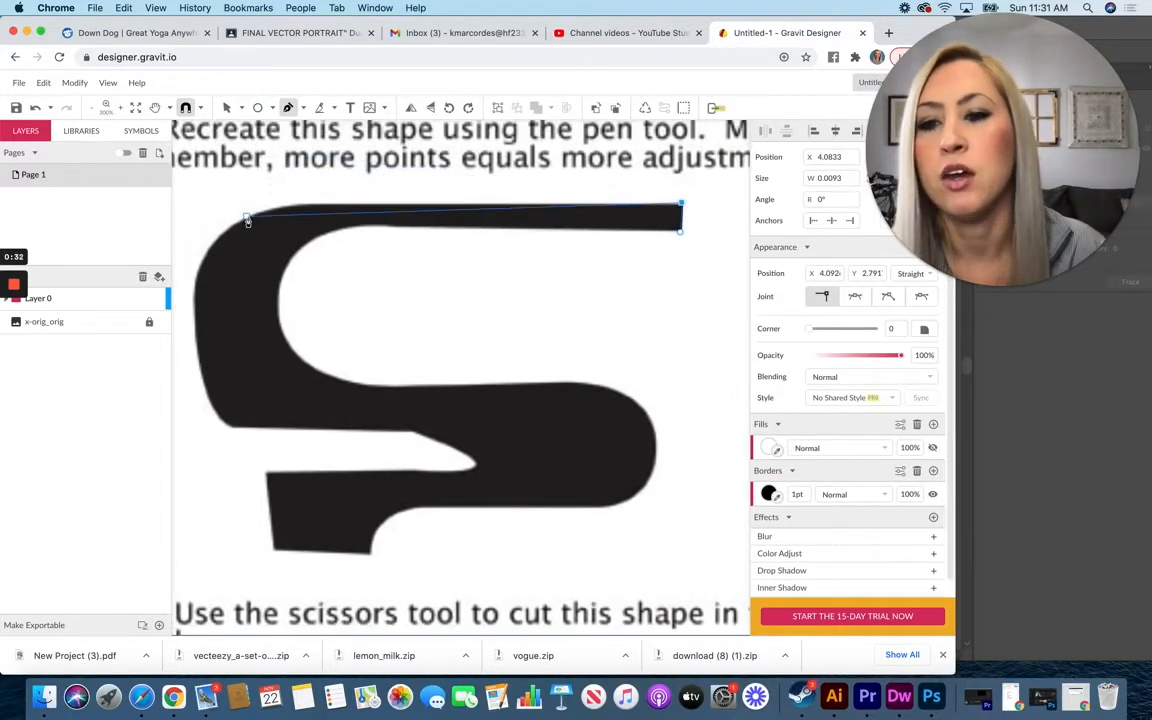
scroll(247, 220, "left", 3)
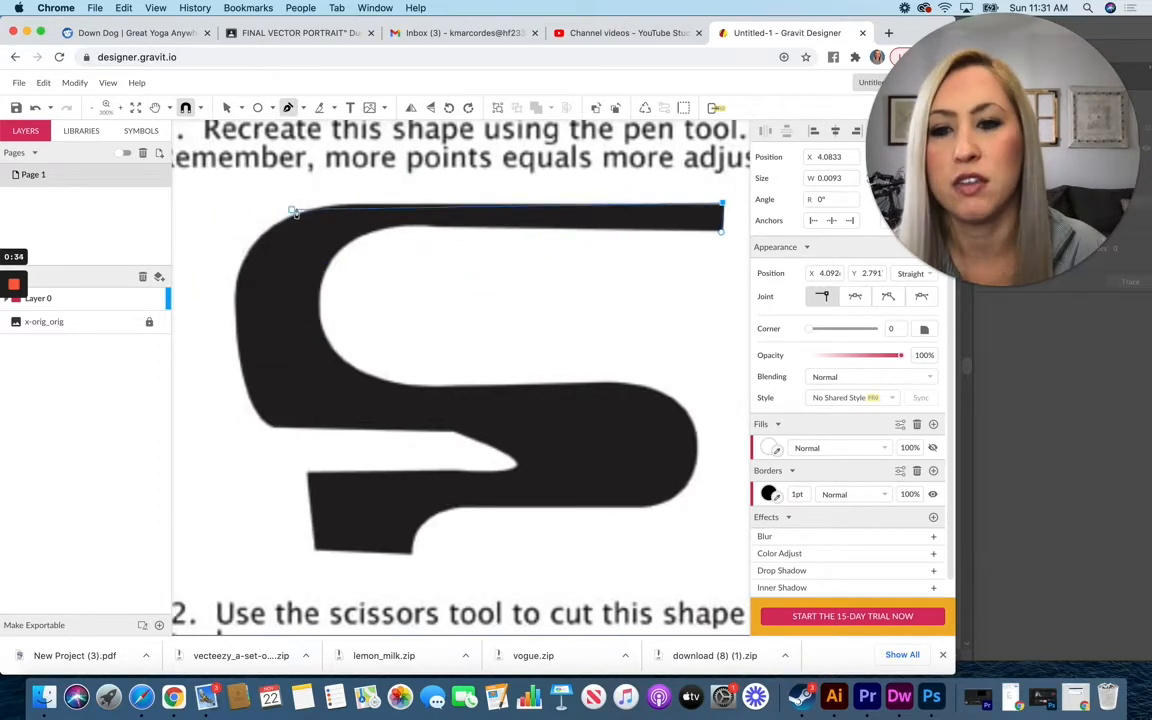
left_click_drag(294, 212, 250, 406)
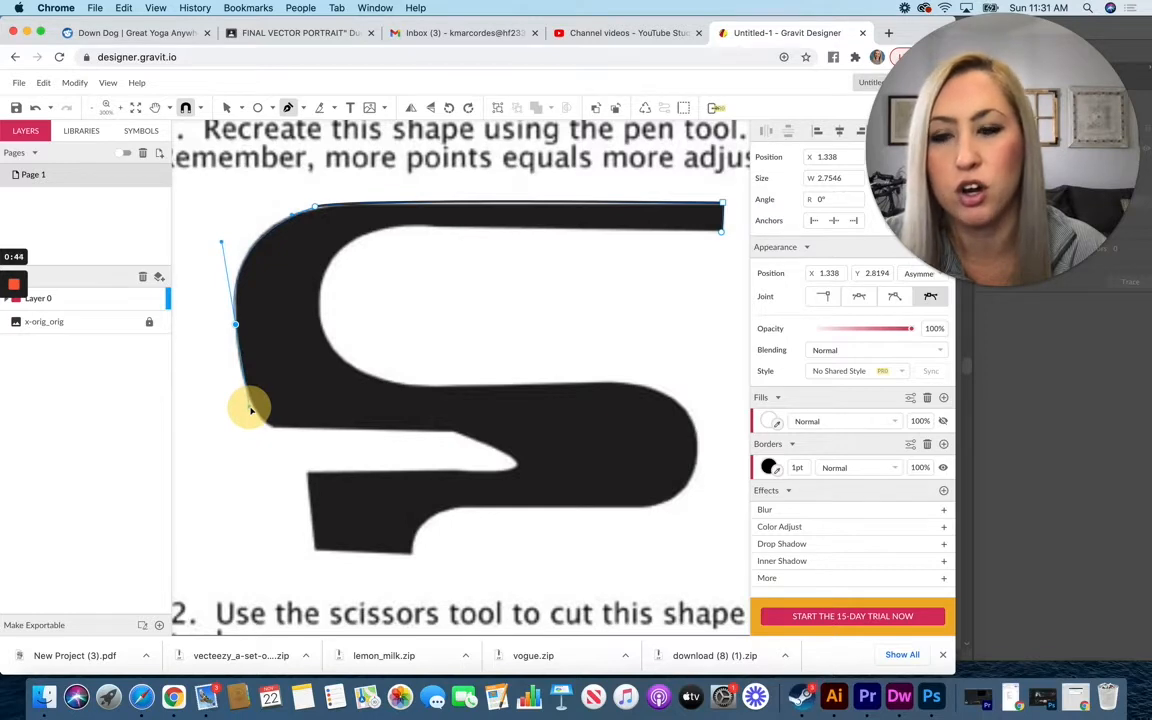
left_click_drag(250, 409, 357, 430)
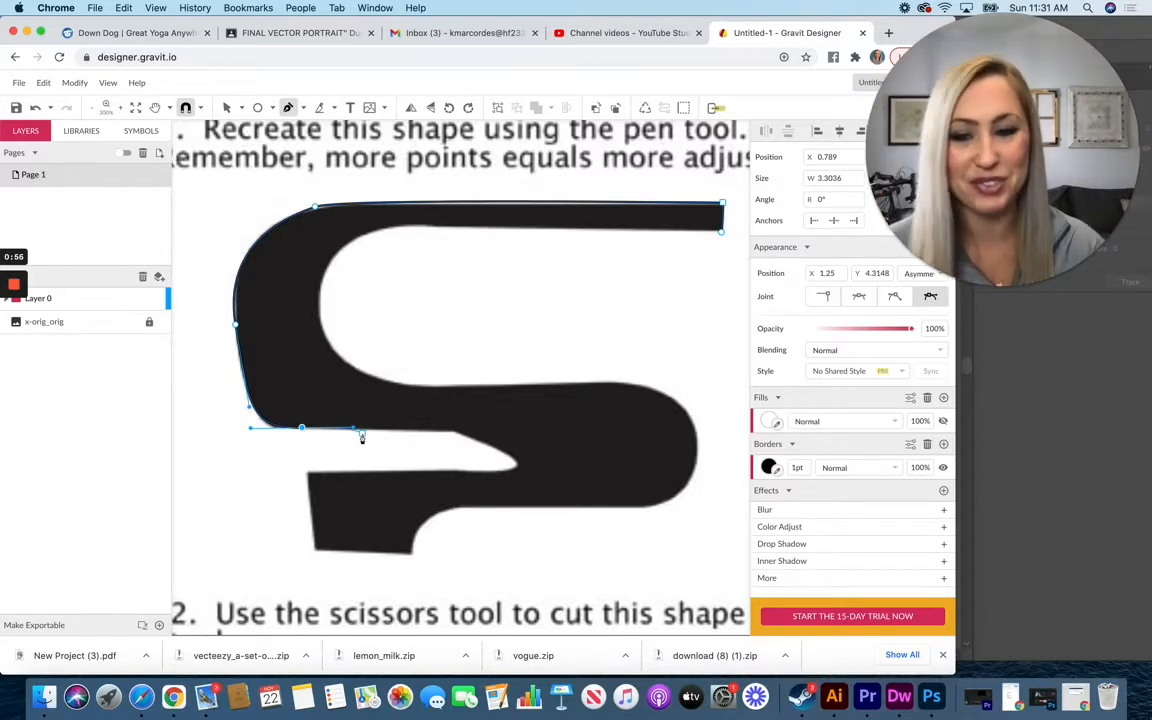
Trace the pointed notch below the bend, using corner points at its two edges and a curved point at the tip.
left_click(455, 435)
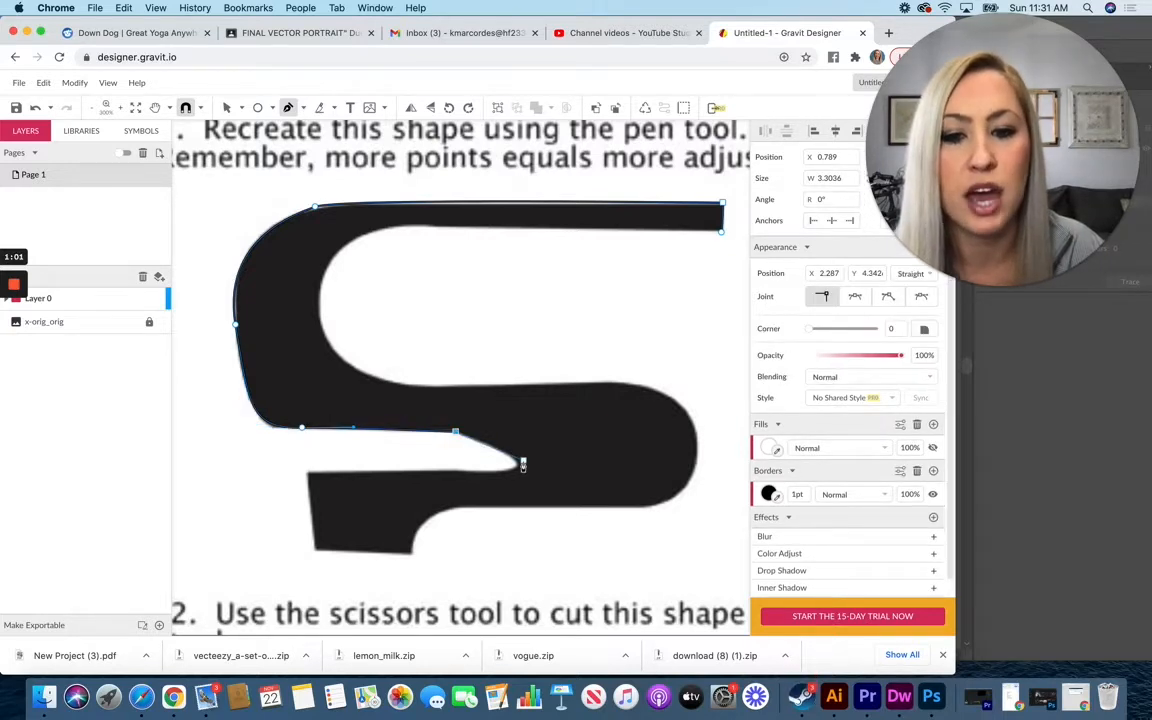
left_click(520, 465)
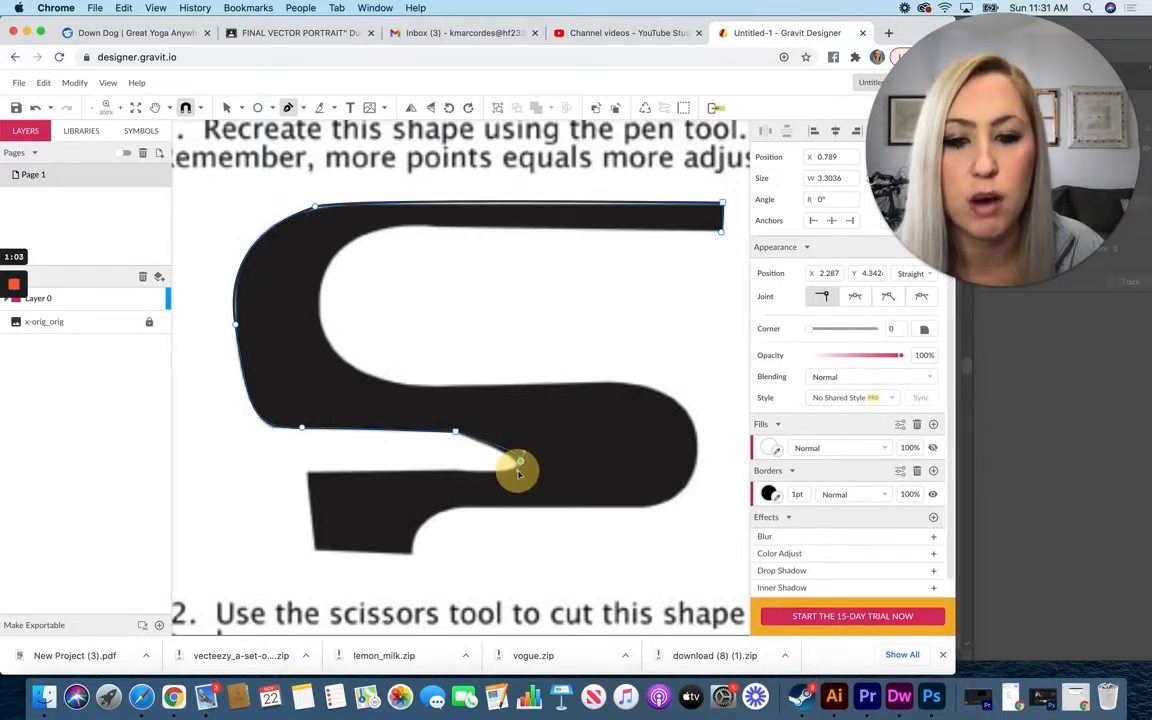
left_click_drag(518, 472, 517, 469)
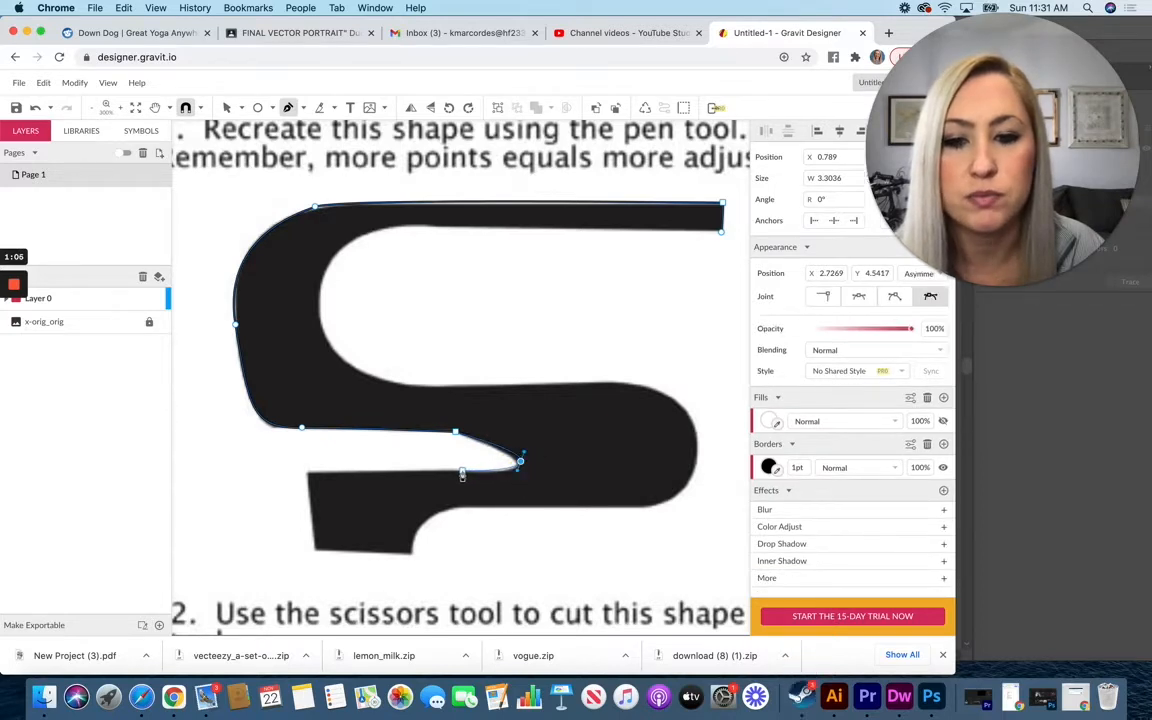
left_click(459, 474)
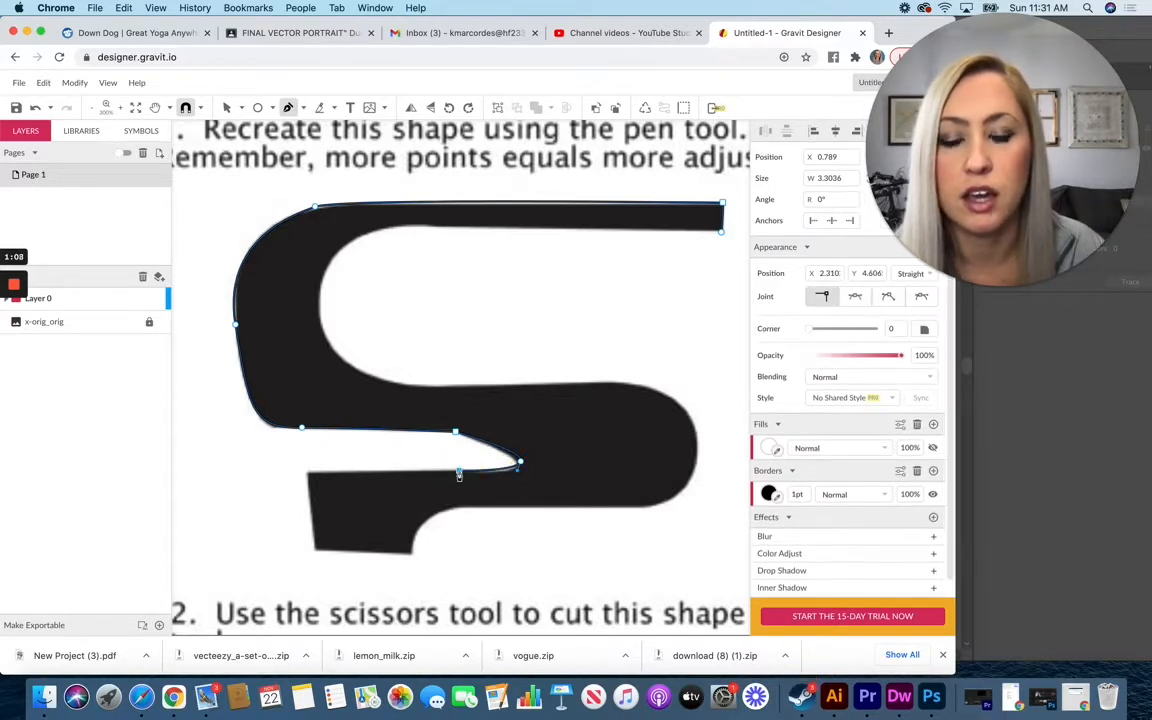
Trace the lower-left stub's corners and the small concave curve leading to the shape's straight bottom edge.
left_click(307, 473)
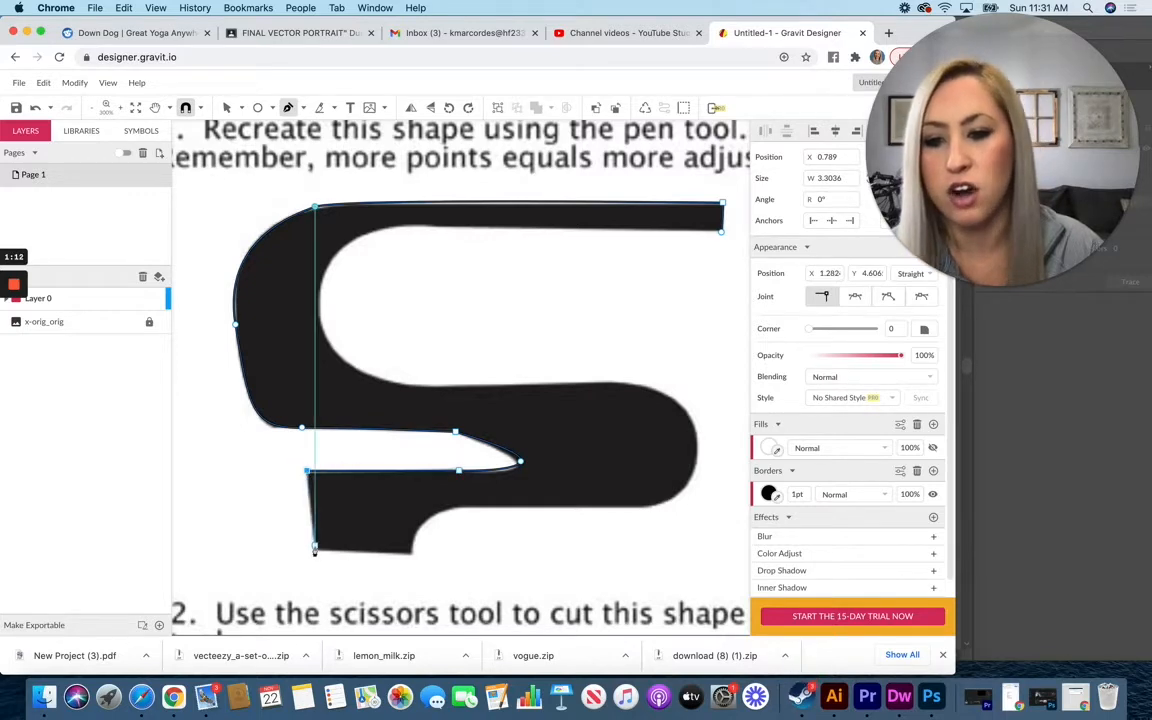
left_click(315, 550)
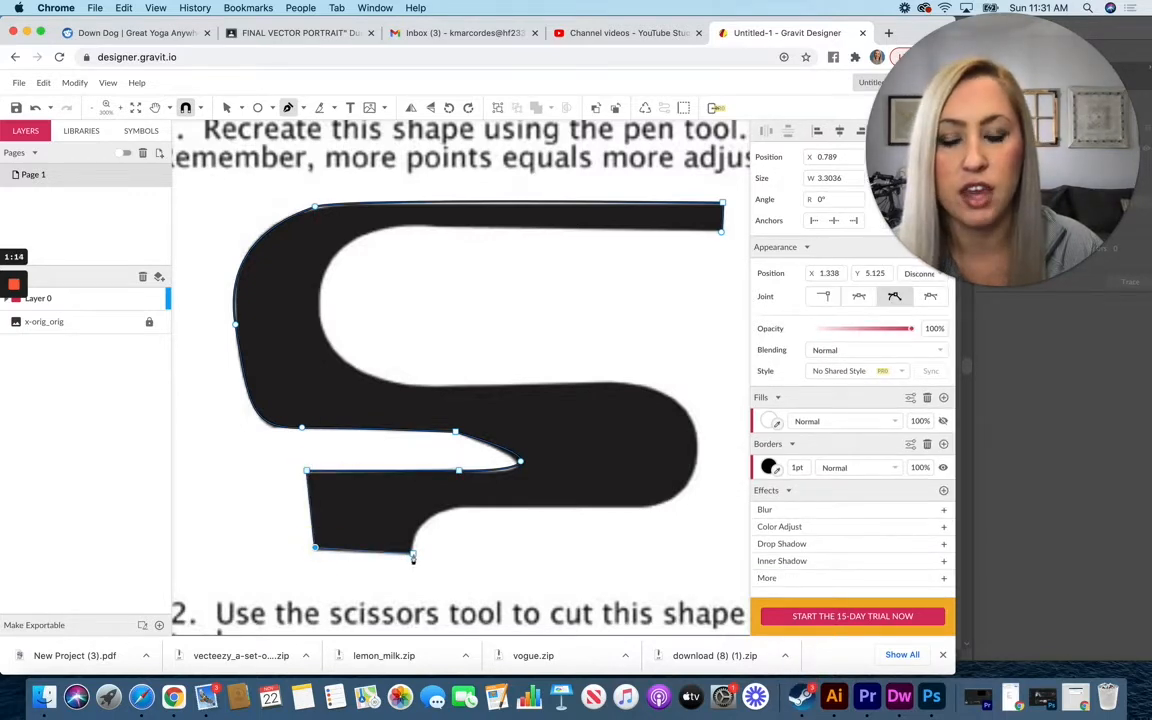
left_click(412, 556)
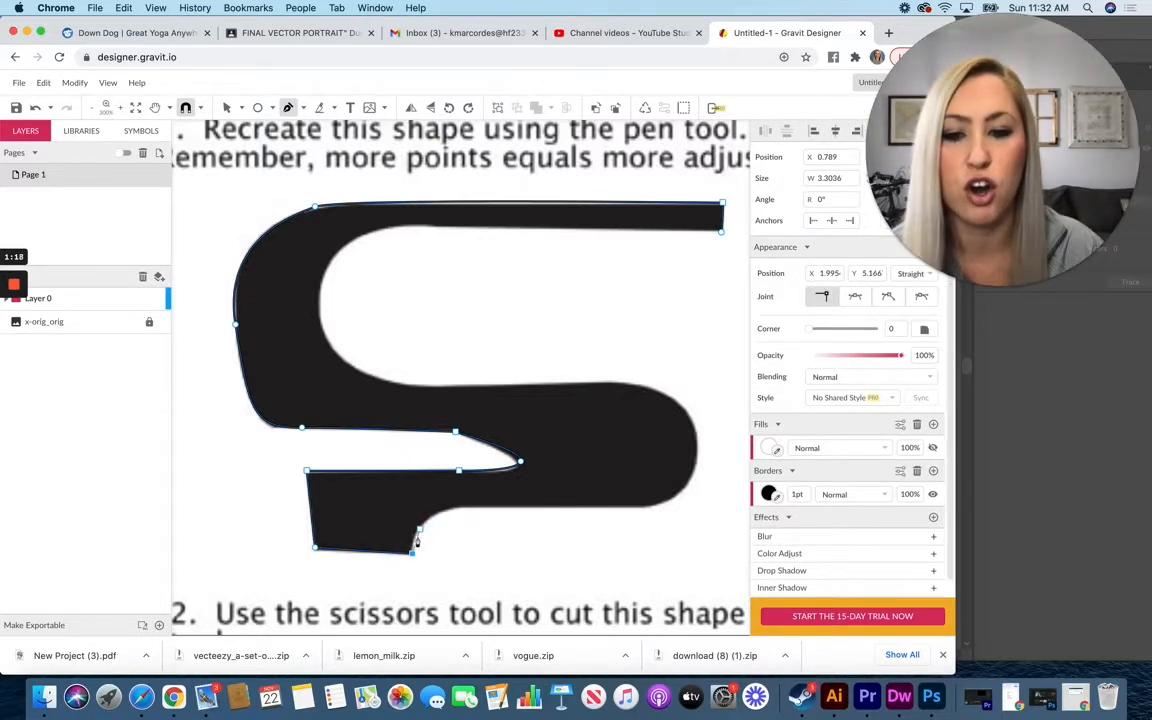
left_click_drag(430, 519, 482, 512)
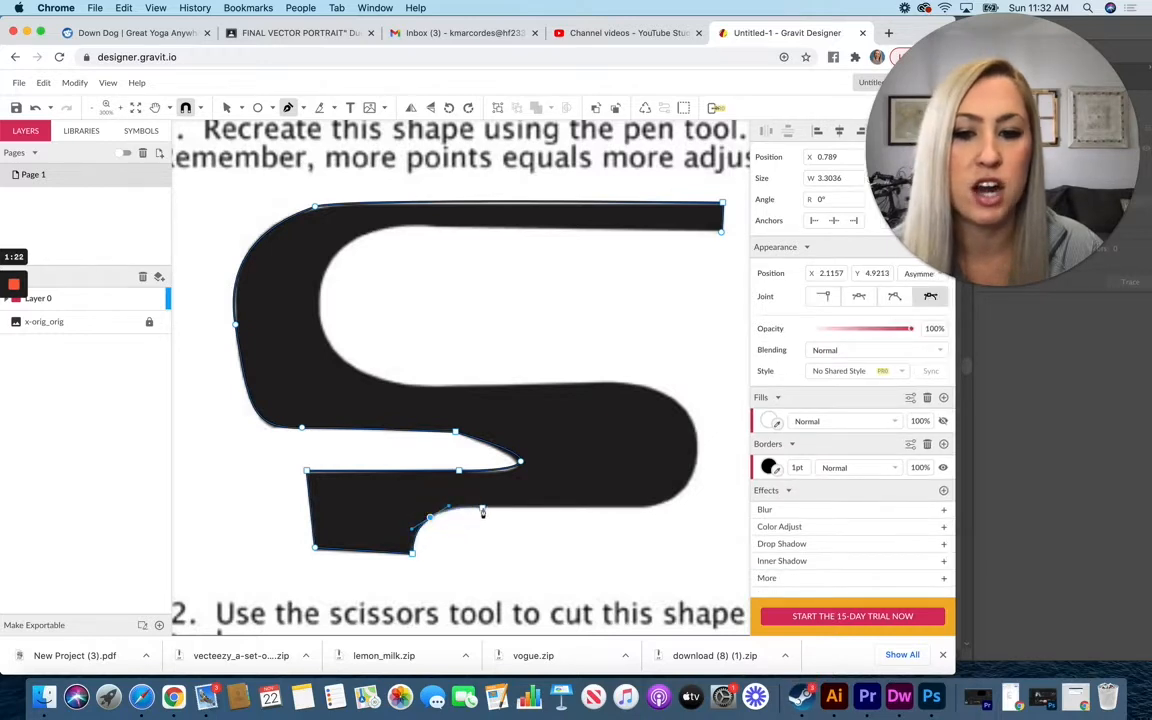
left_click(488, 511)
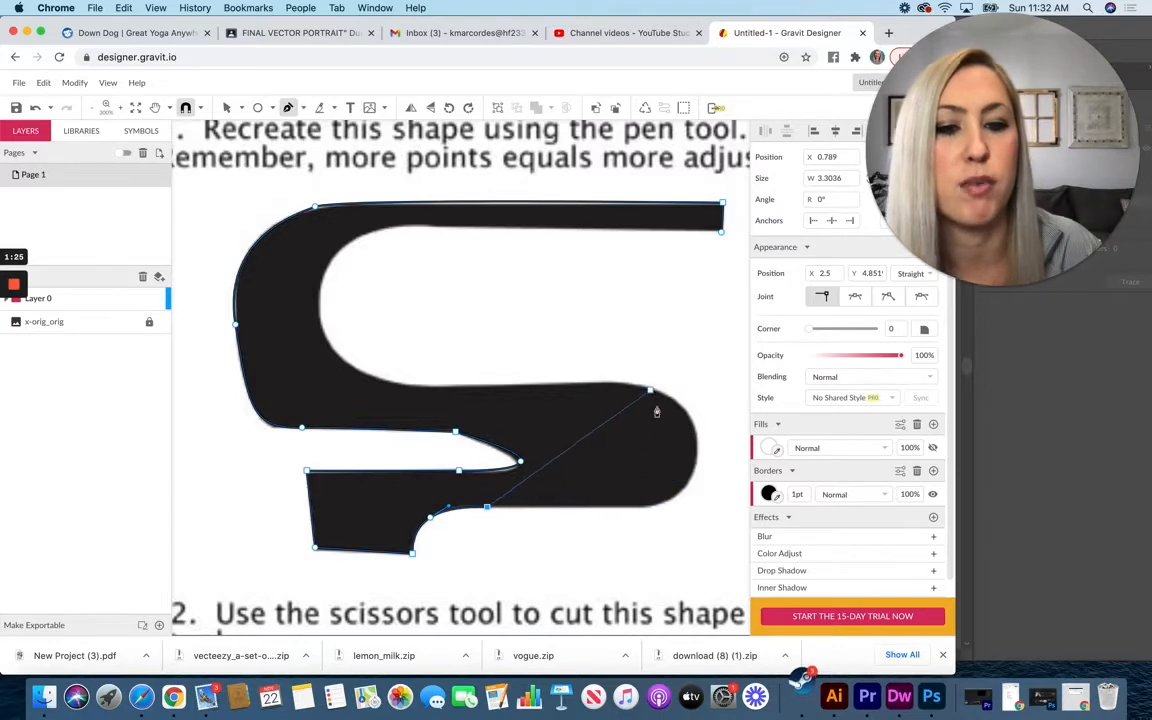
Trace the straight bottom edge and the rounded right end, with curved points up to the lower lobe's upper edge.
left_click(653, 510)
left_click_drag(699, 452, 695, 413)
left_click_drag(629, 387, 586, 385)
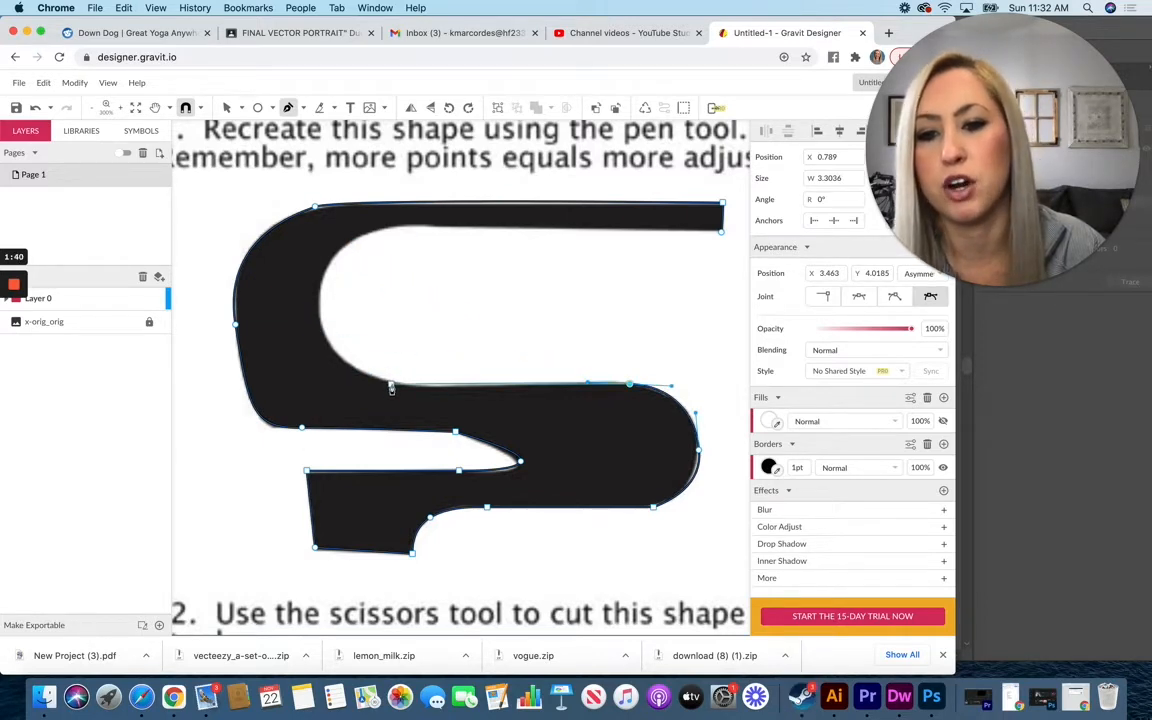
Trace the large inner curve up to the upper bar's lower edge and close the path at the starting point.
left_click_drag(390, 389, 323, 250)
left_click_drag(395, 228, 433, 226)
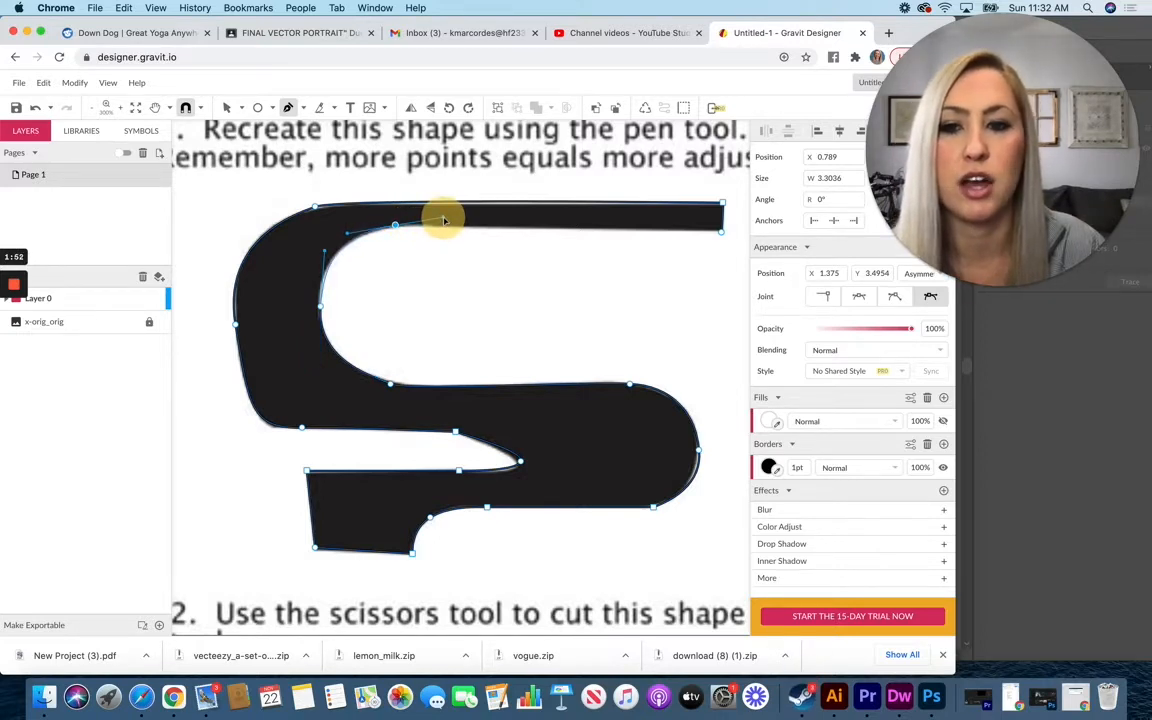
left_click_drag(444, 220, 443, 218)
scroll(708, 237, "right", 3)
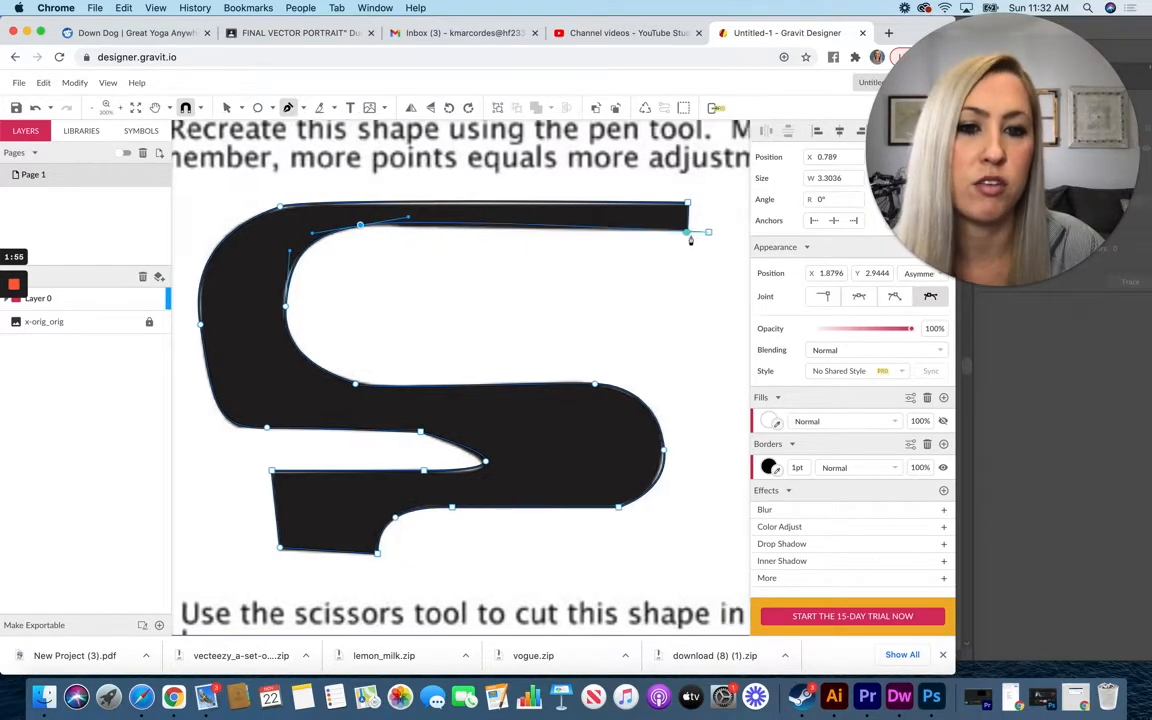
left_click(687, 234)
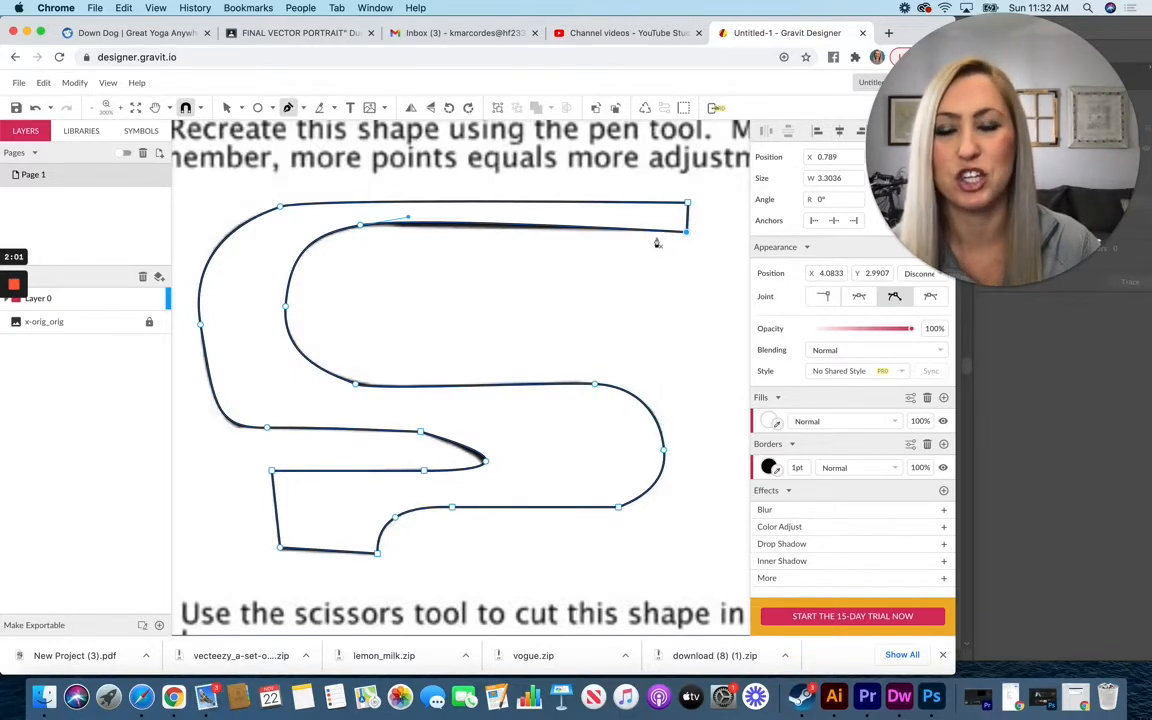
With the Subselect tool, shift the anchor point on the upper bar's lower edge slightly down and lengthen its right curve handle.
scroll(450, 177, "up", 1)
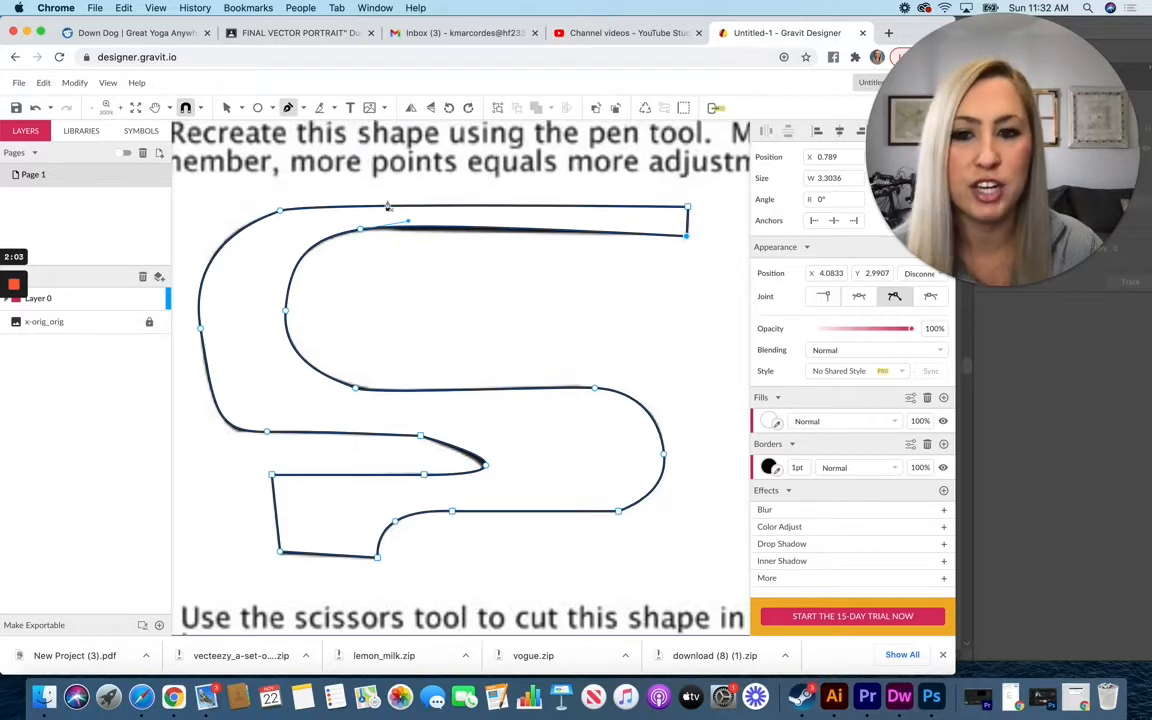
scroll(247, 162, "up", 2)
left_click(240, 107)
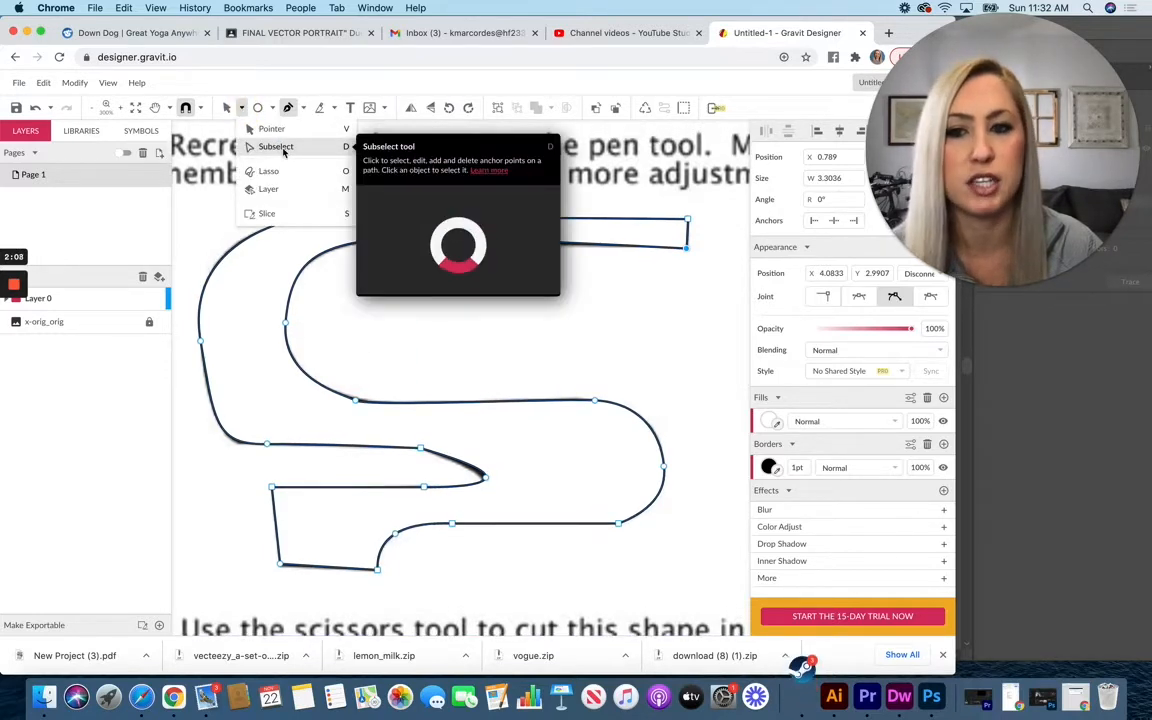
left_click(276, 147)
left_click(361, 242)
left_click_drag(361, 242, 363, 245)
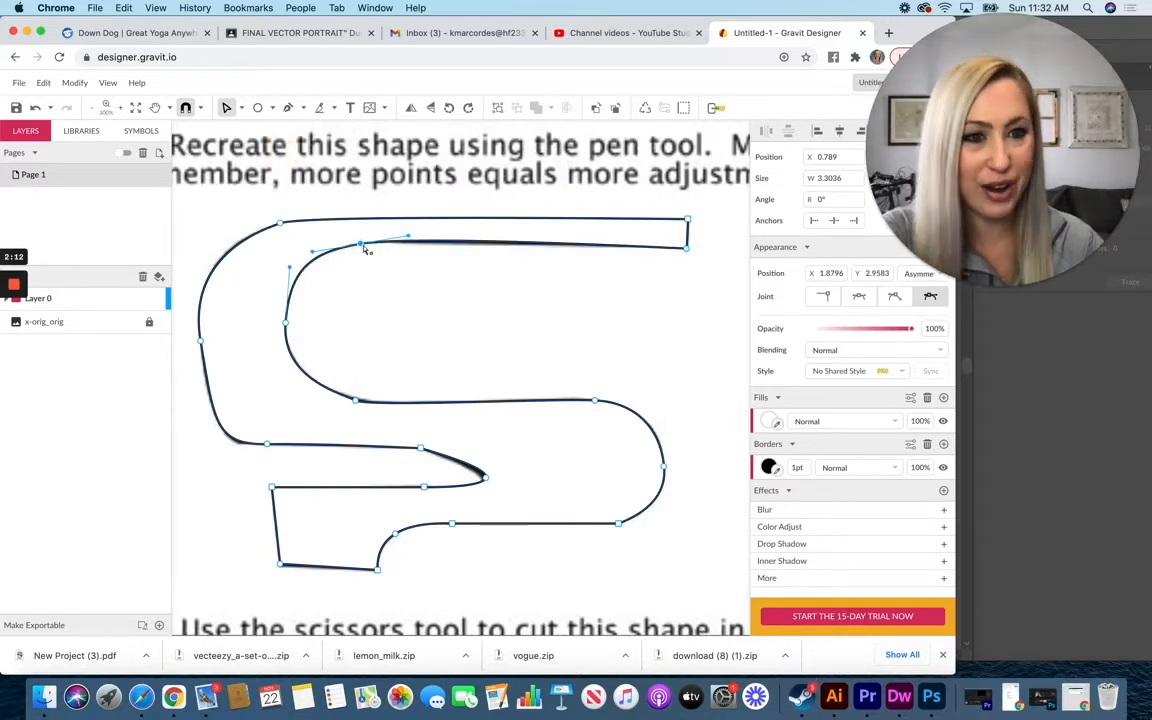
key("Down")
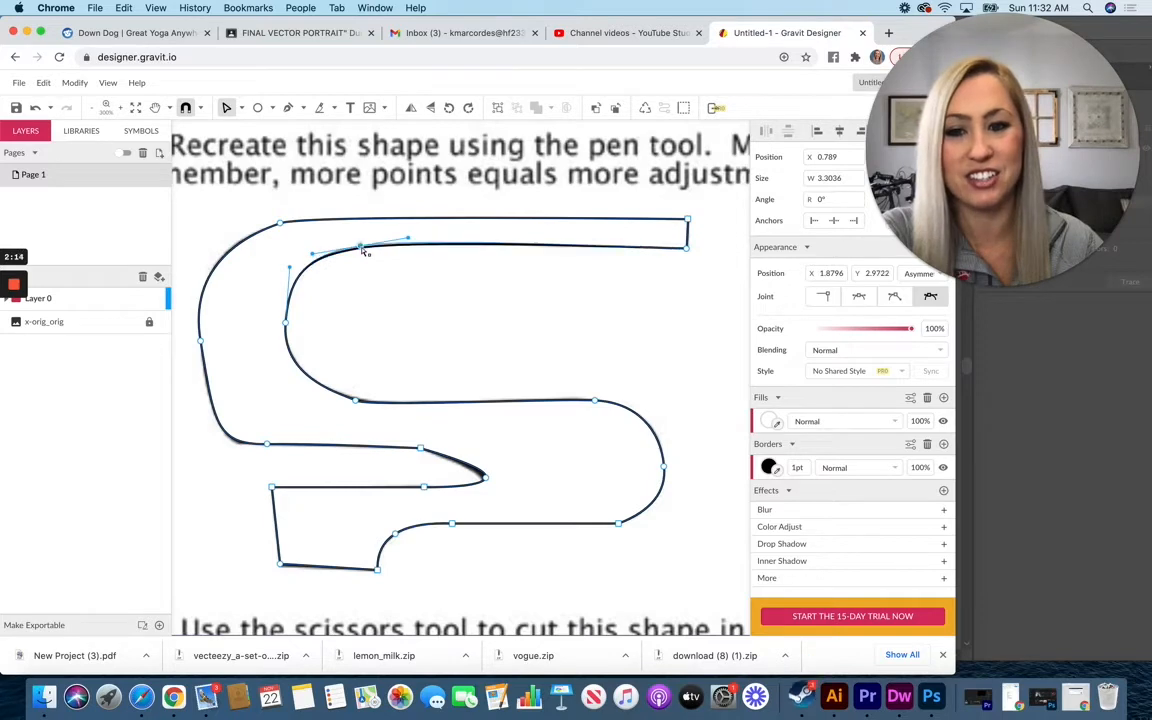
key("Up")
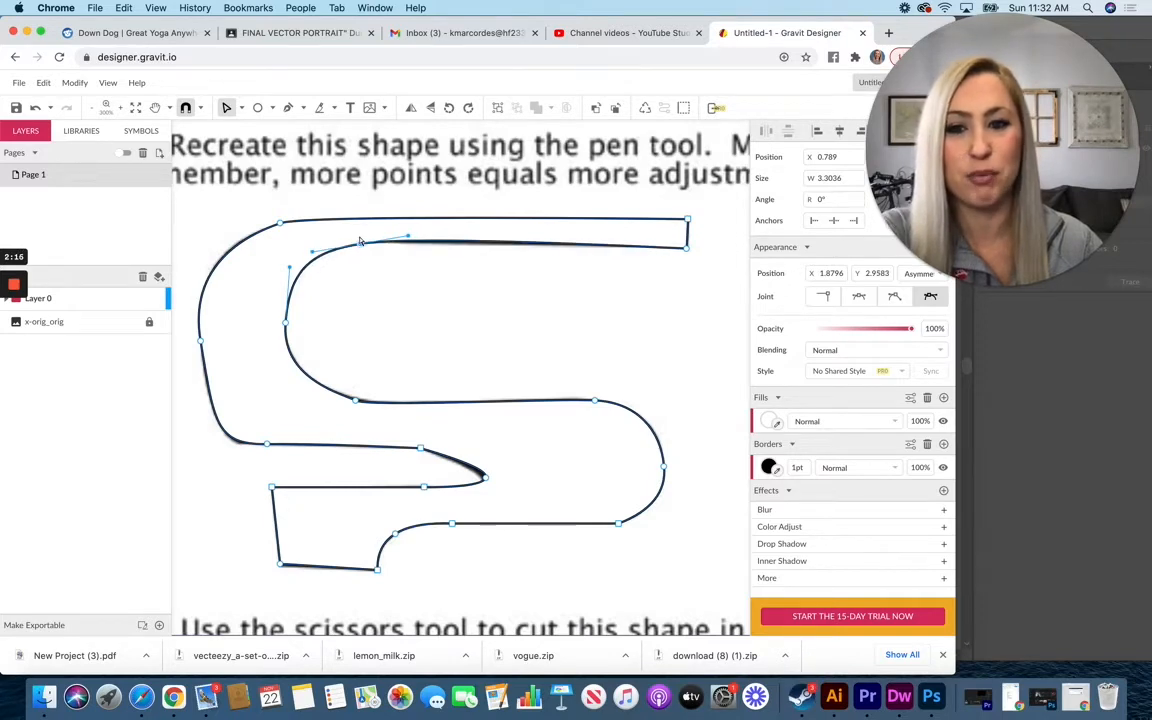
key("Down")
key("Up")
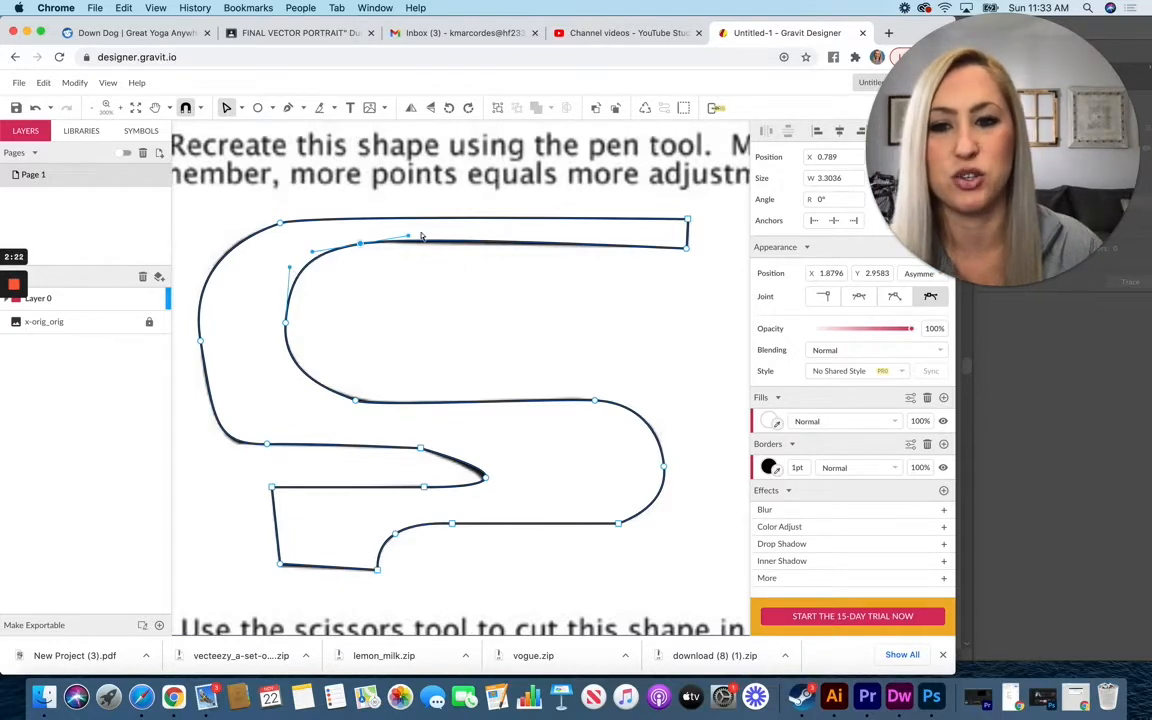
mouse_move(407, 236)
left_mouse_down()
mouse_move(415, 253)
mouse_move(411, 226)
mouse_move(417, 237)
left_mouse_up()
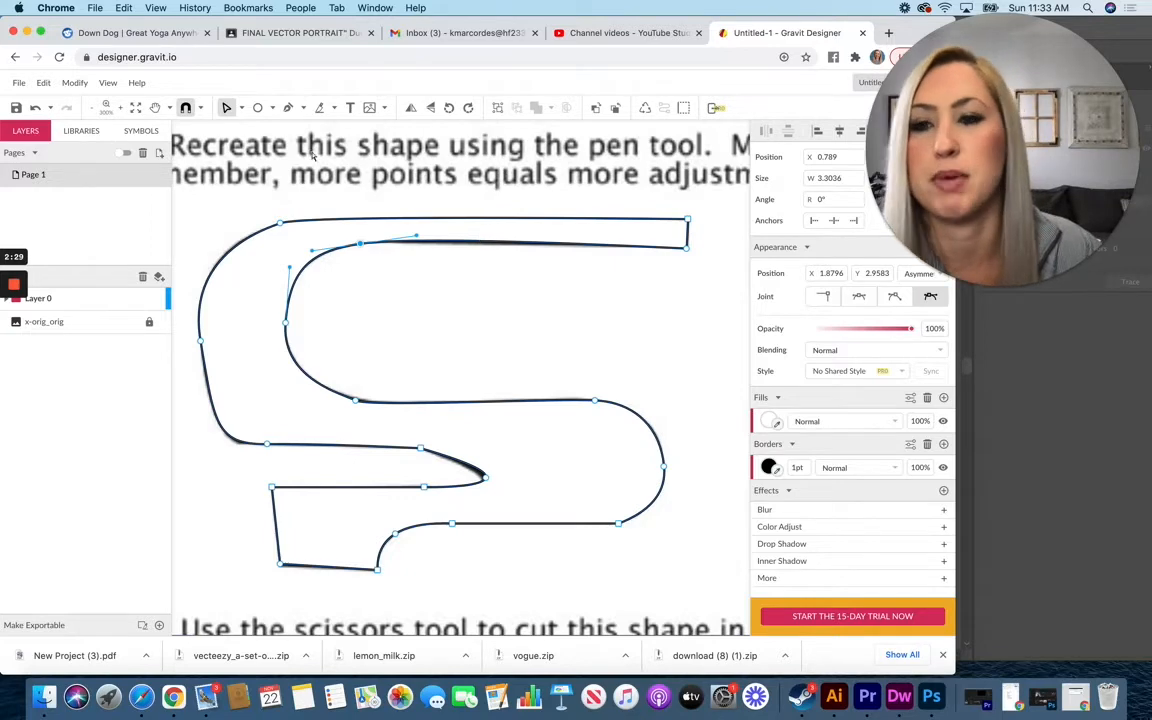
Switch to the Pointer tool and hide the border of the traced shape.
left_click(241, 107)
left_click(262, 123)
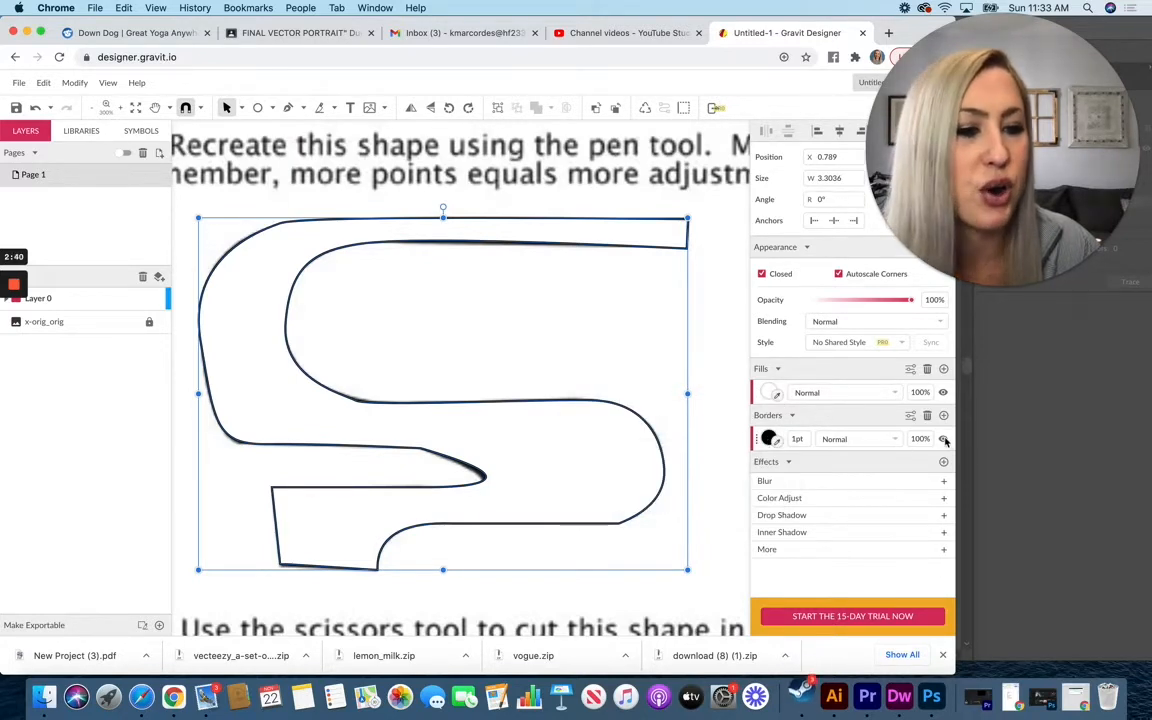
left_click(943, 439)
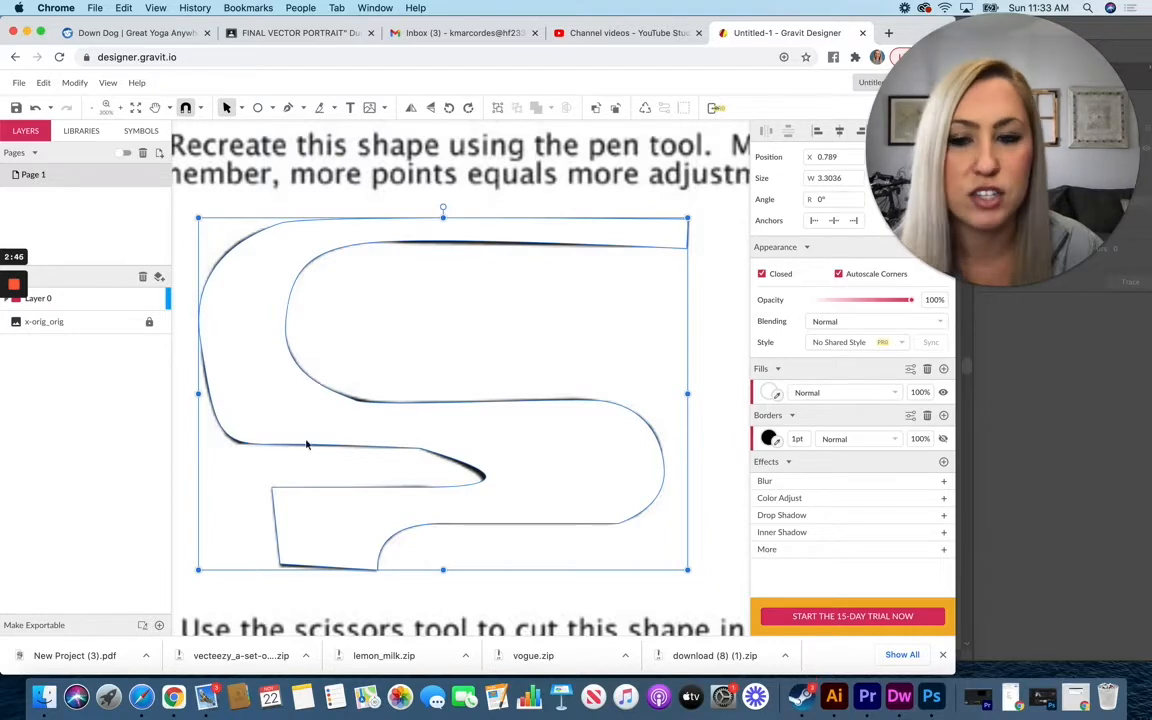
Fill the traced shape with a linear gradient running from red #DF0F0F to blue #2E00E6.
left_click(769, 392)
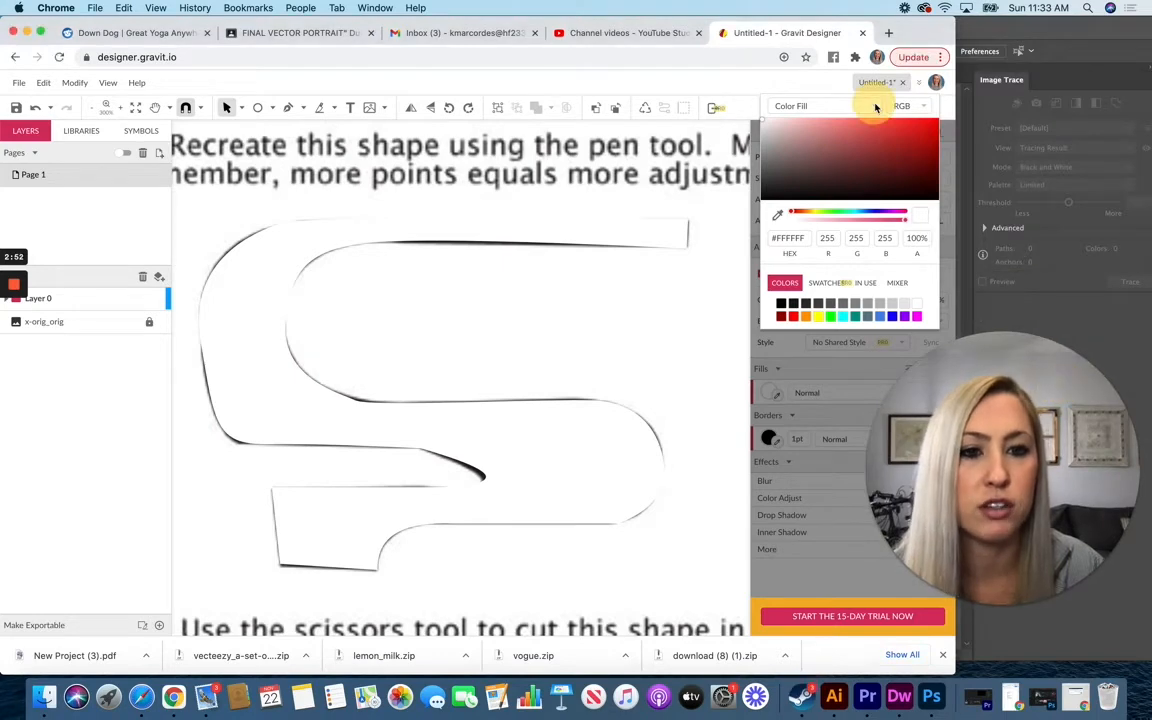
left_click(815, 105)
left_click(816, 116)
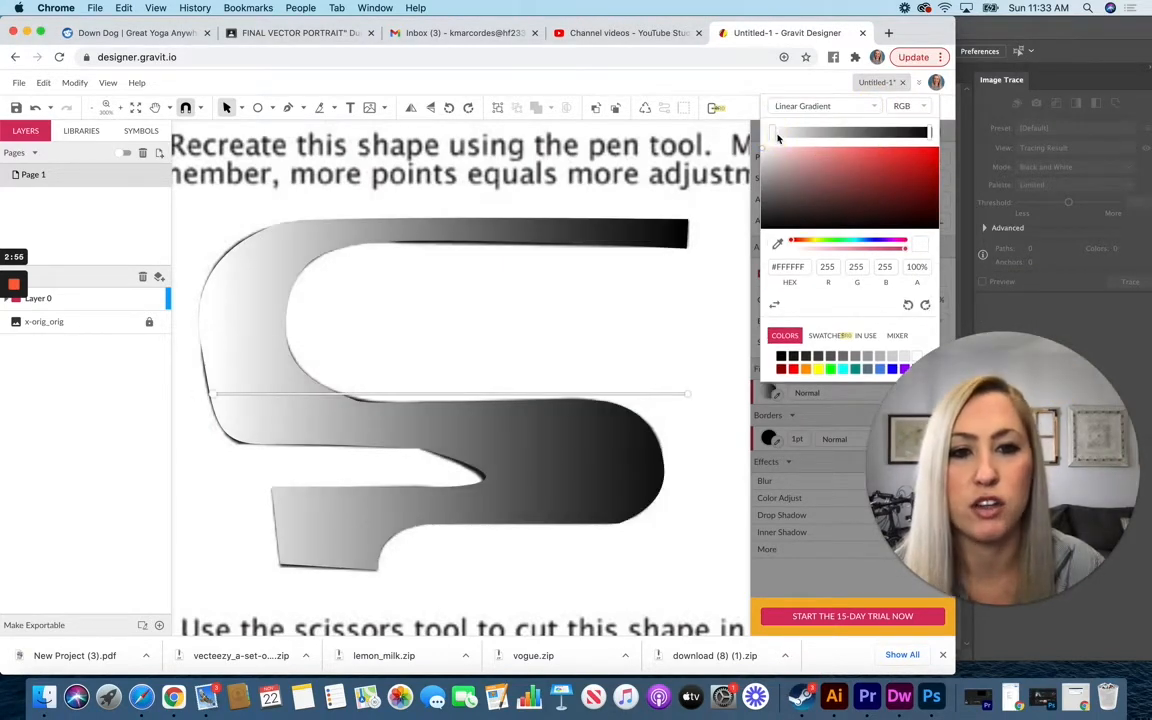
left_click(926, 157)
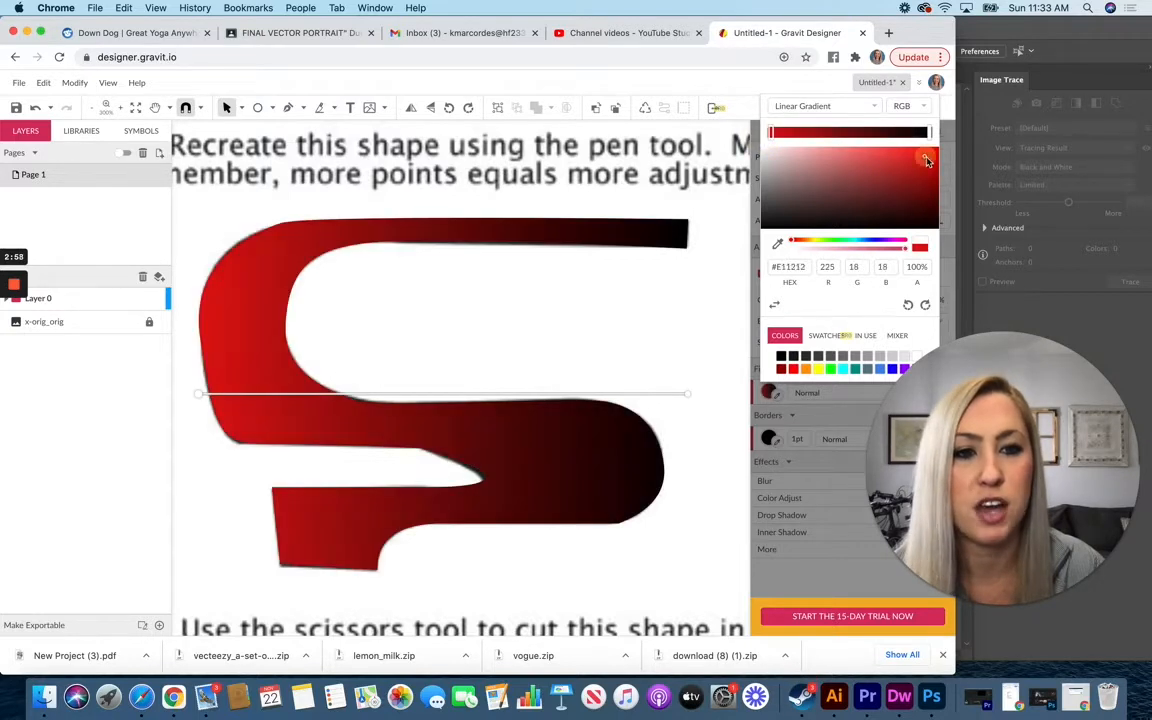
left_click(929, 134)
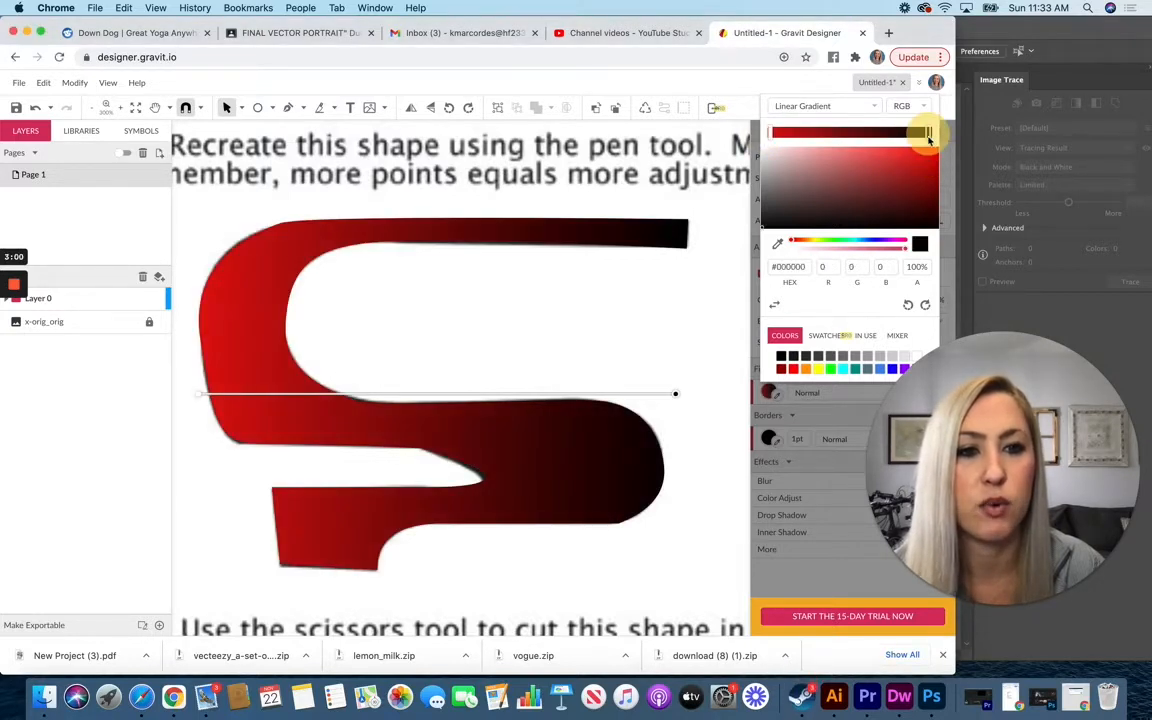
left_click(871, 240)
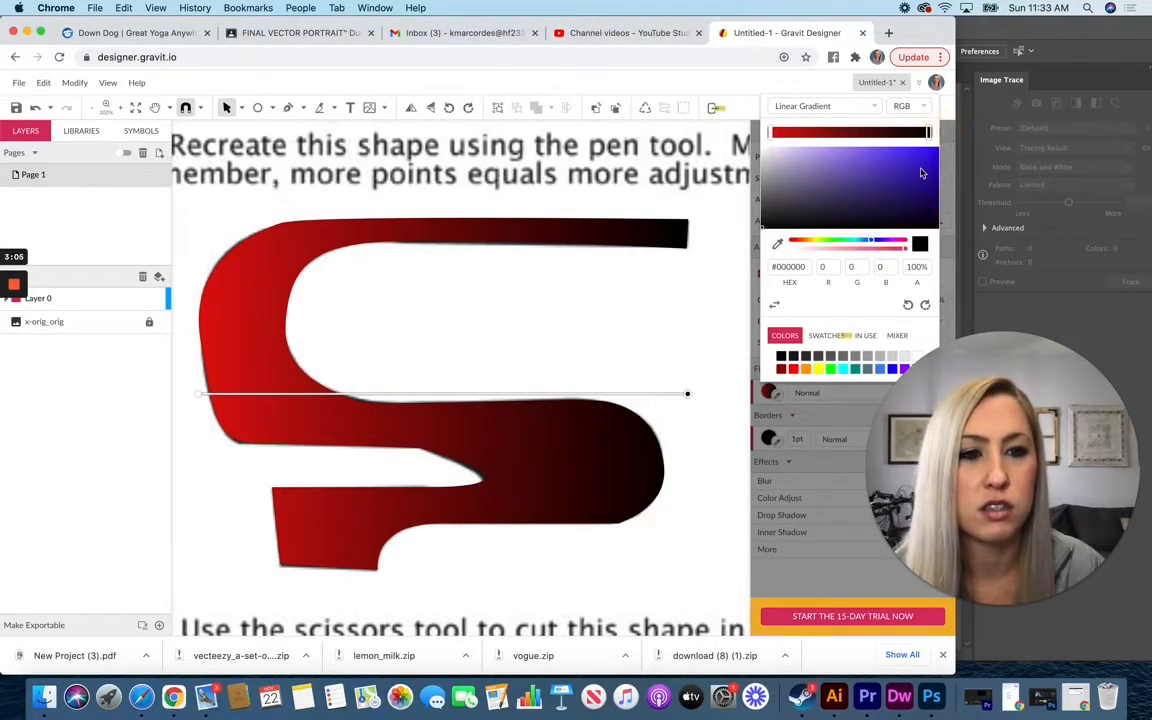
left_click_drag(775, 233, 946, 159)
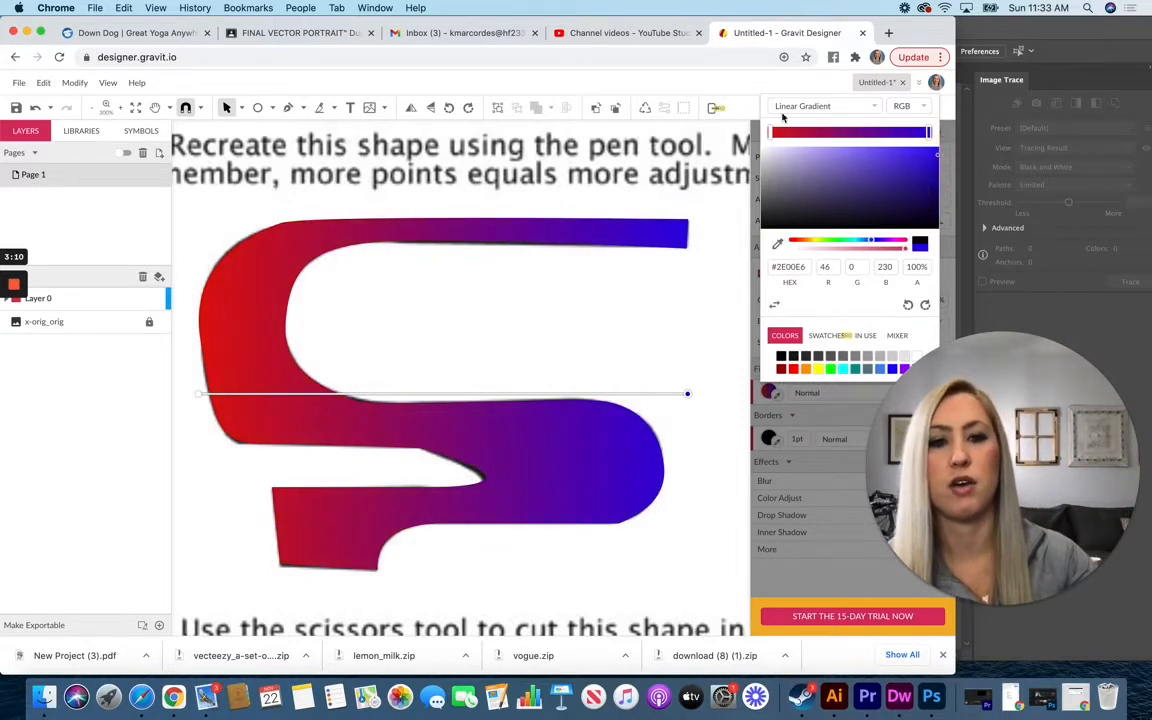
Try the Radial Gradient and Angular Gradient fill types on the traced shape.
left_click(879, 107)
left_click(876, 116)
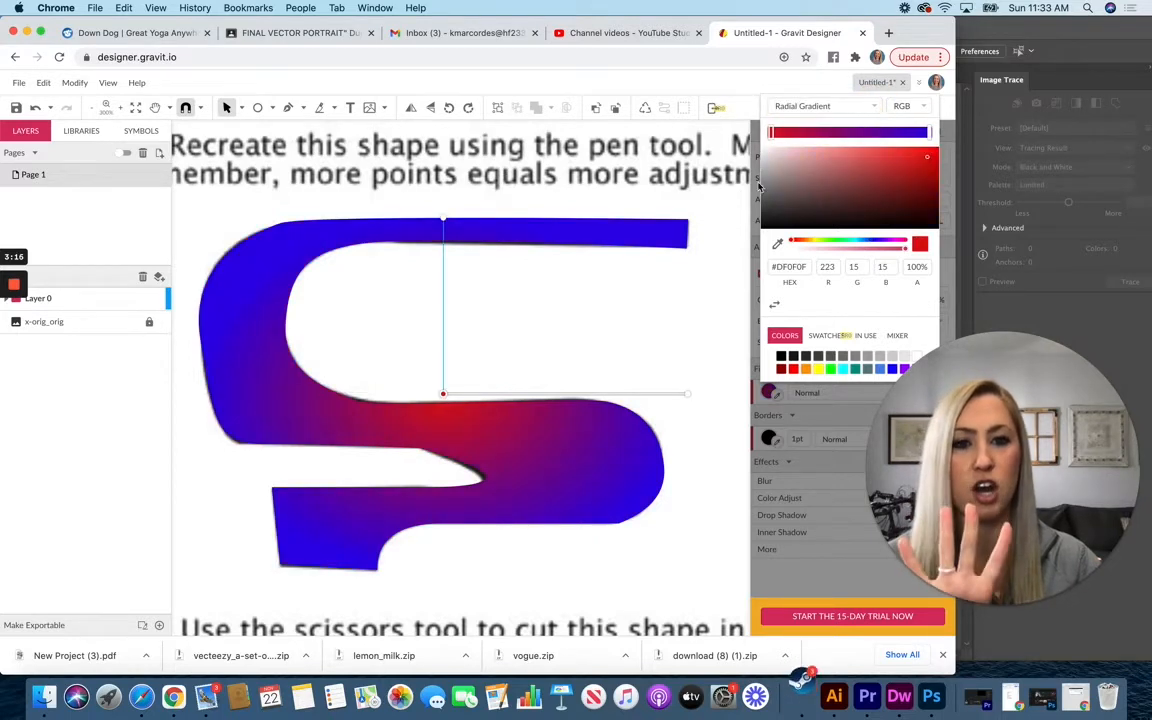
left_click(876, 107)
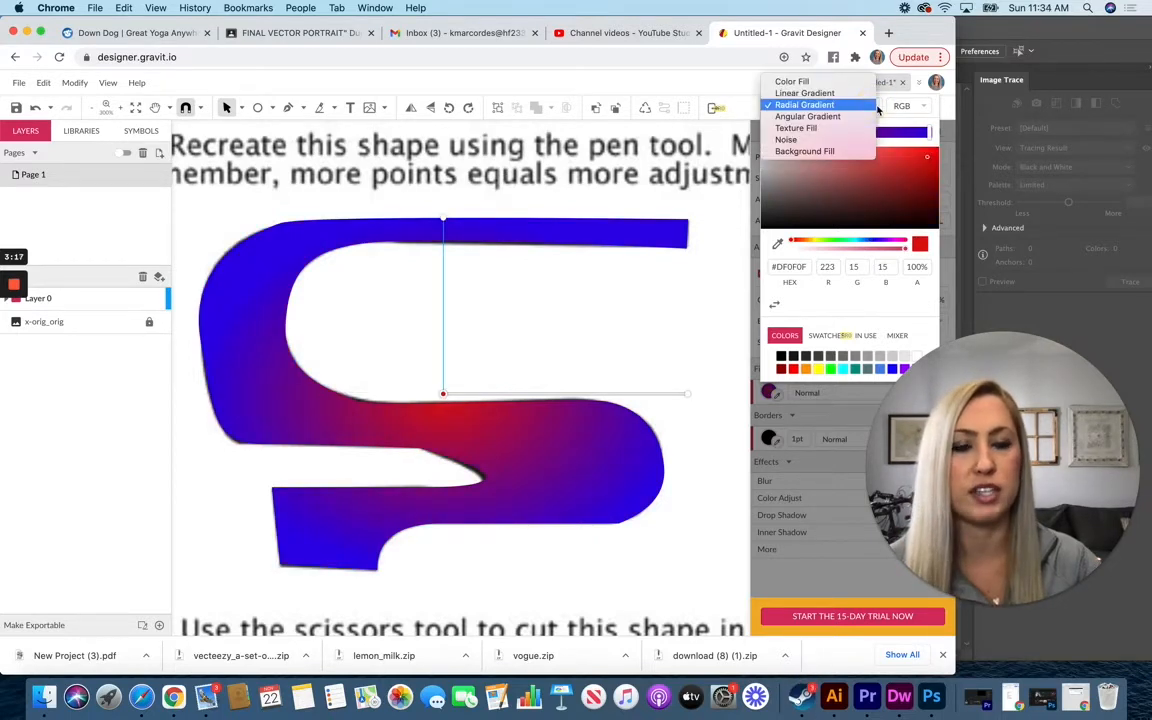
left_click(822, 116)
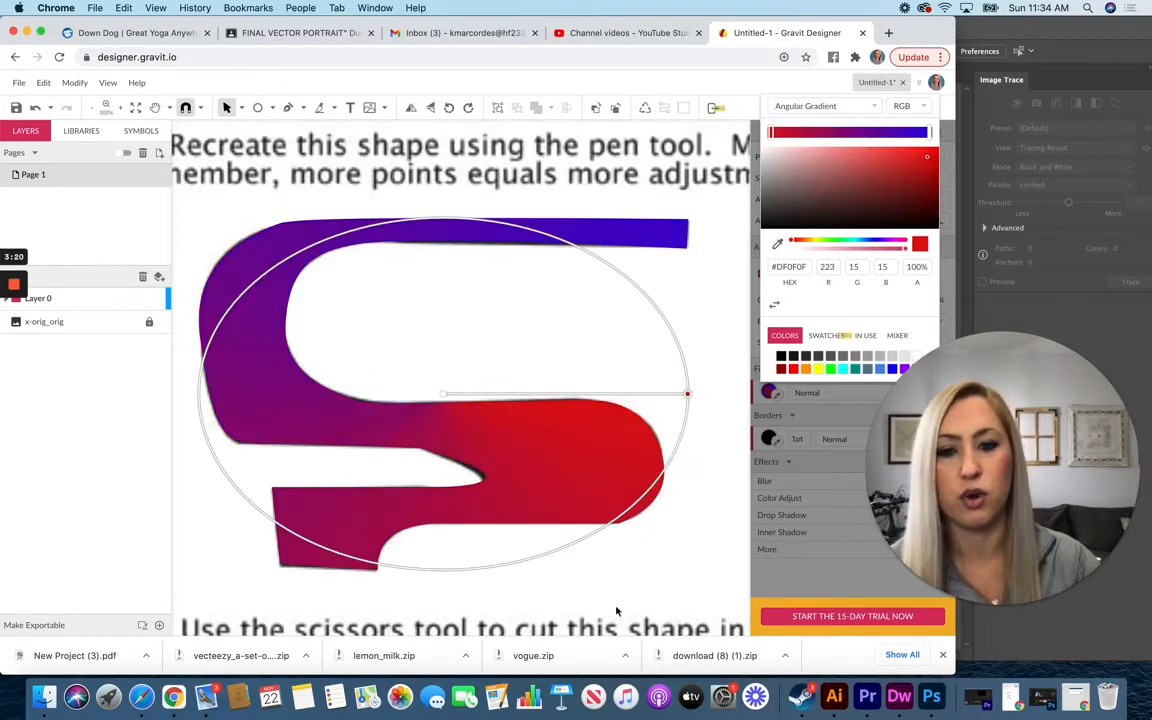
Try the Texture Fill, Noise and Background Fill types on the traced shape.
left_click(880, 108)
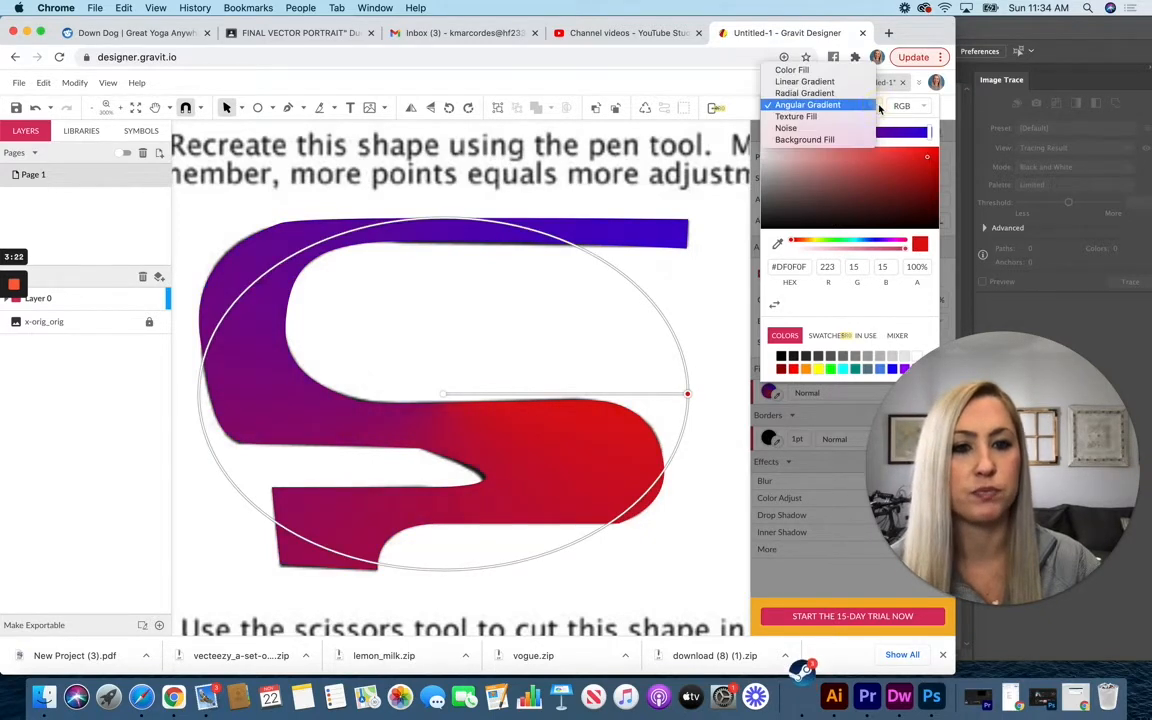
left_click(858, 117)
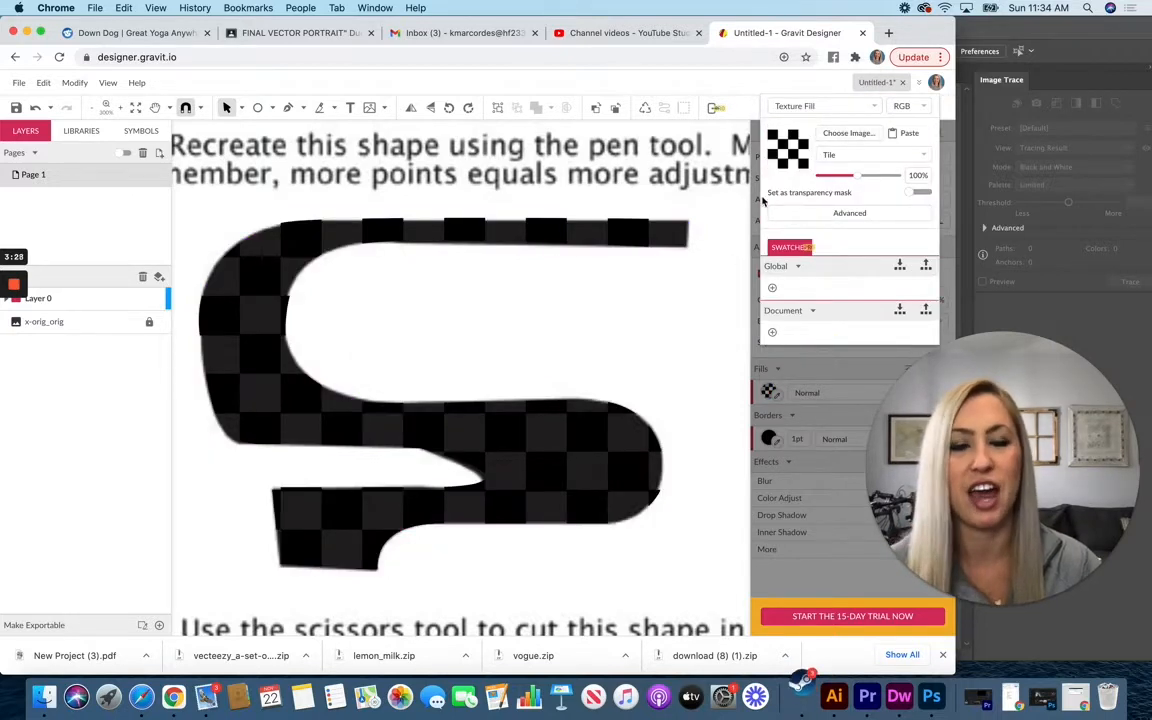
left_click(876, 107)
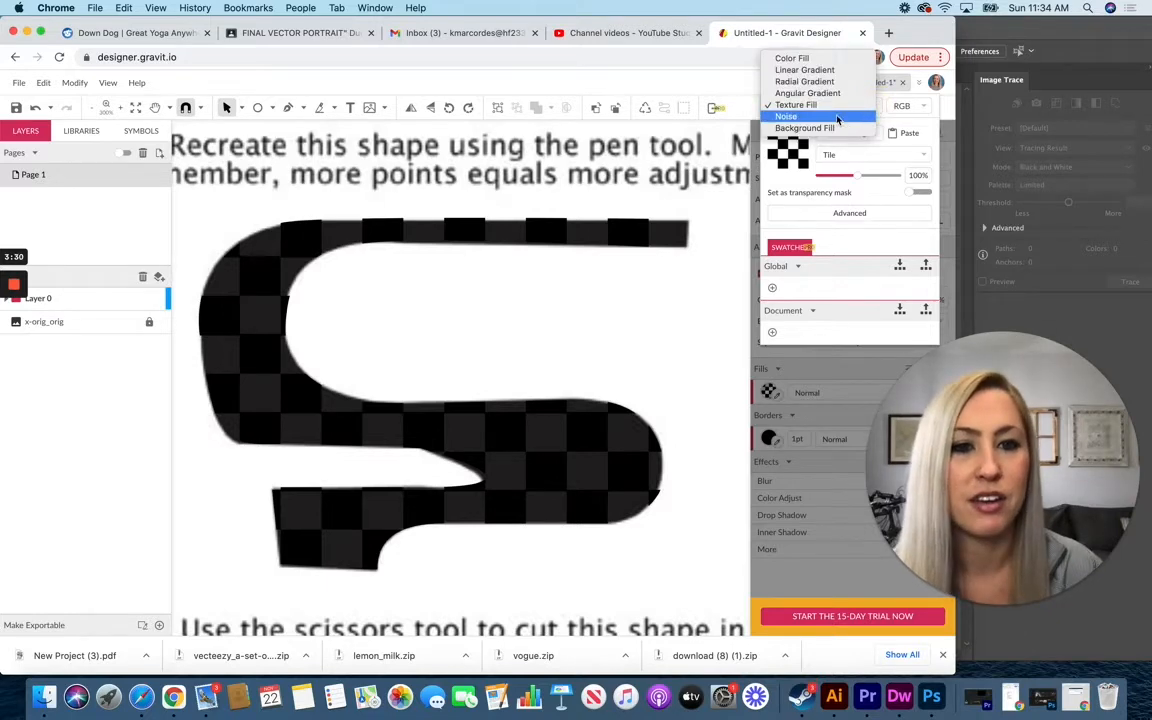
left_click(838, 119)
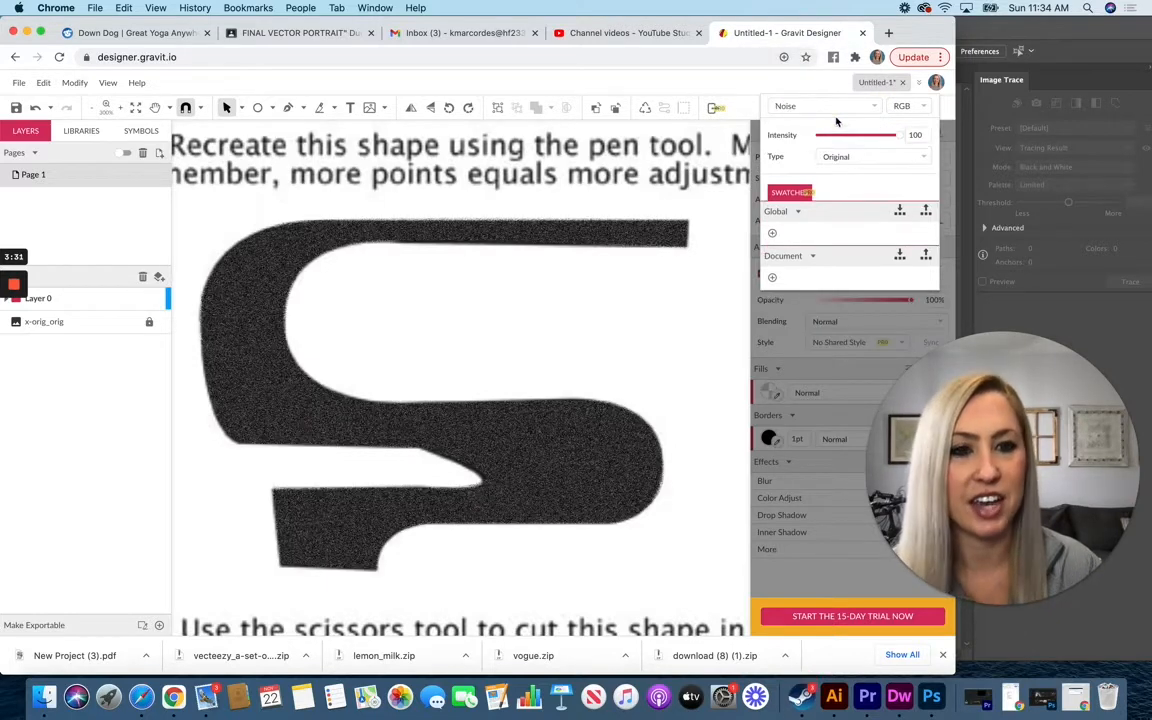
left_click(876, 107)
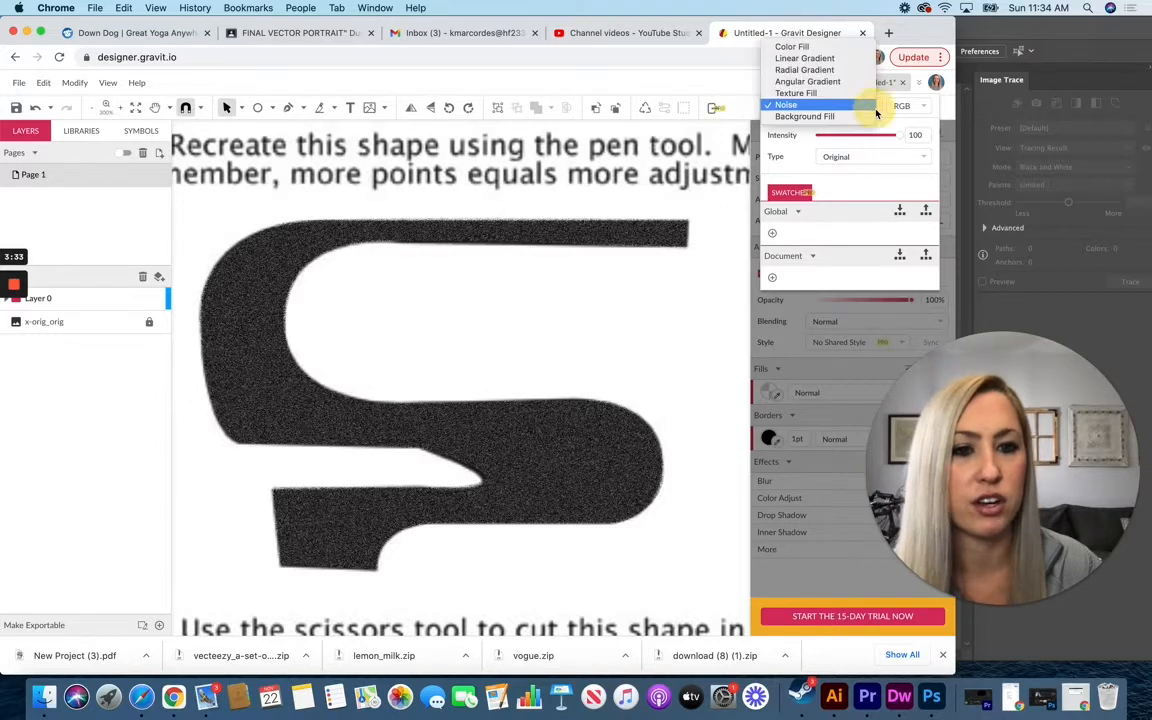
left_click(812, 116)
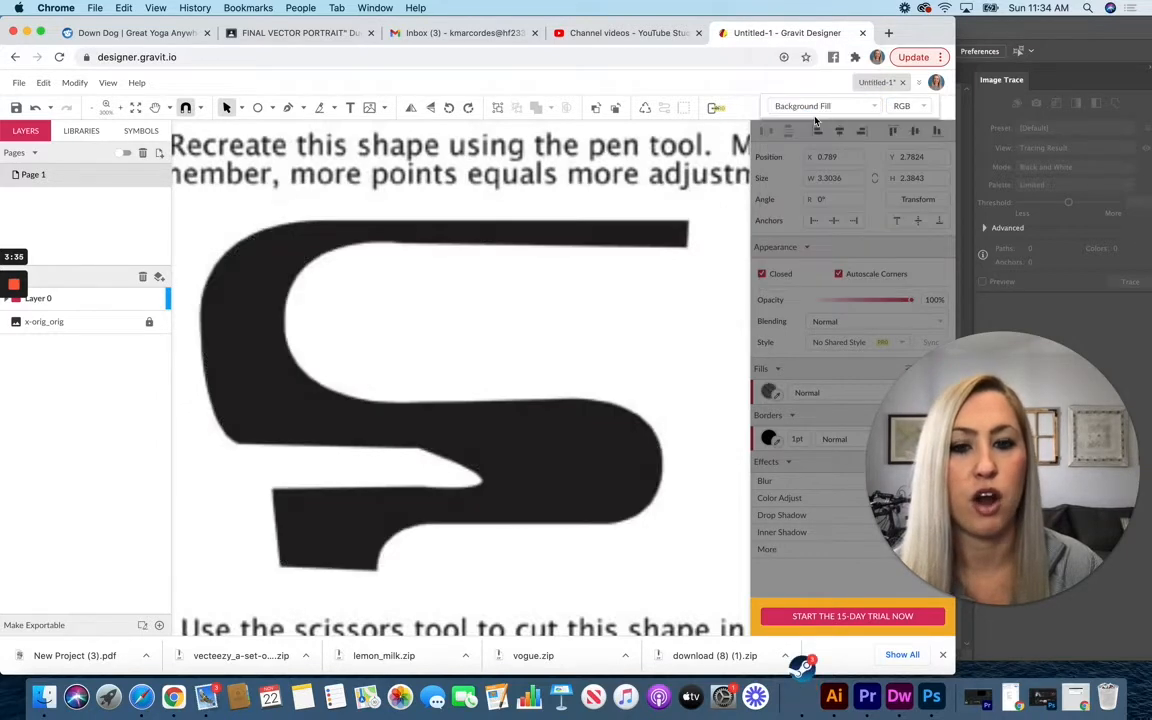
Give the traced shape a solid black Color Fill and move it to the right of the exercise 1 original.
left_click(877, 107)
left_click(805, 33)
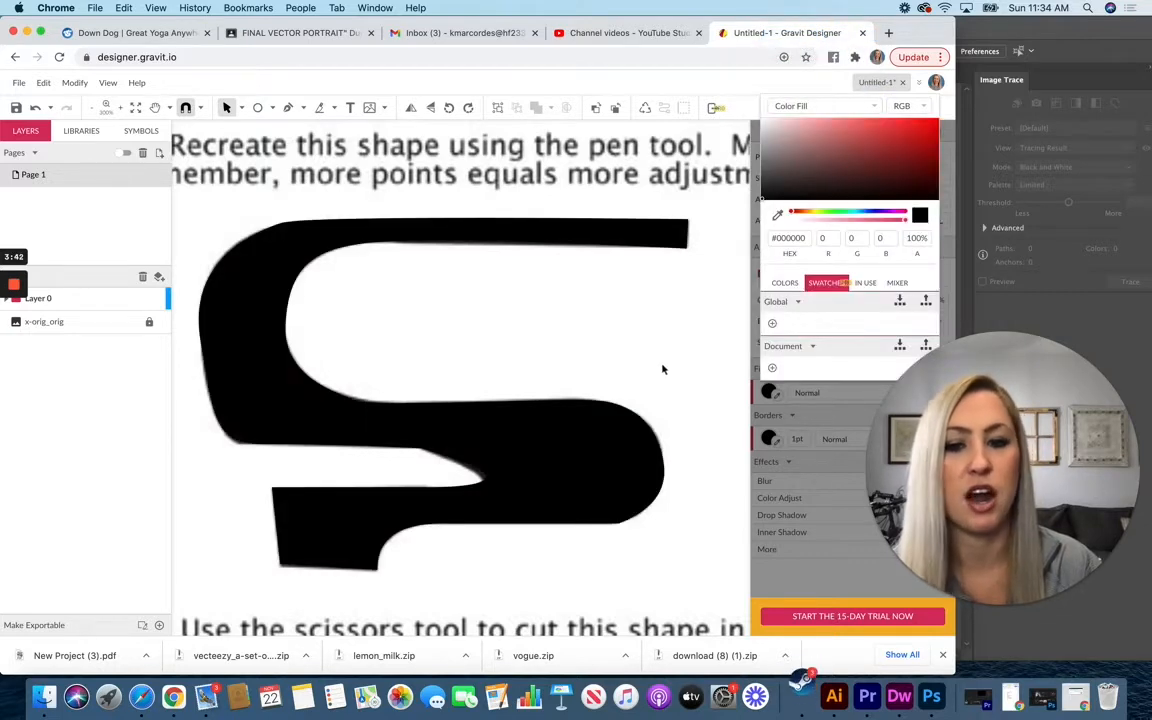
key("super+minus")
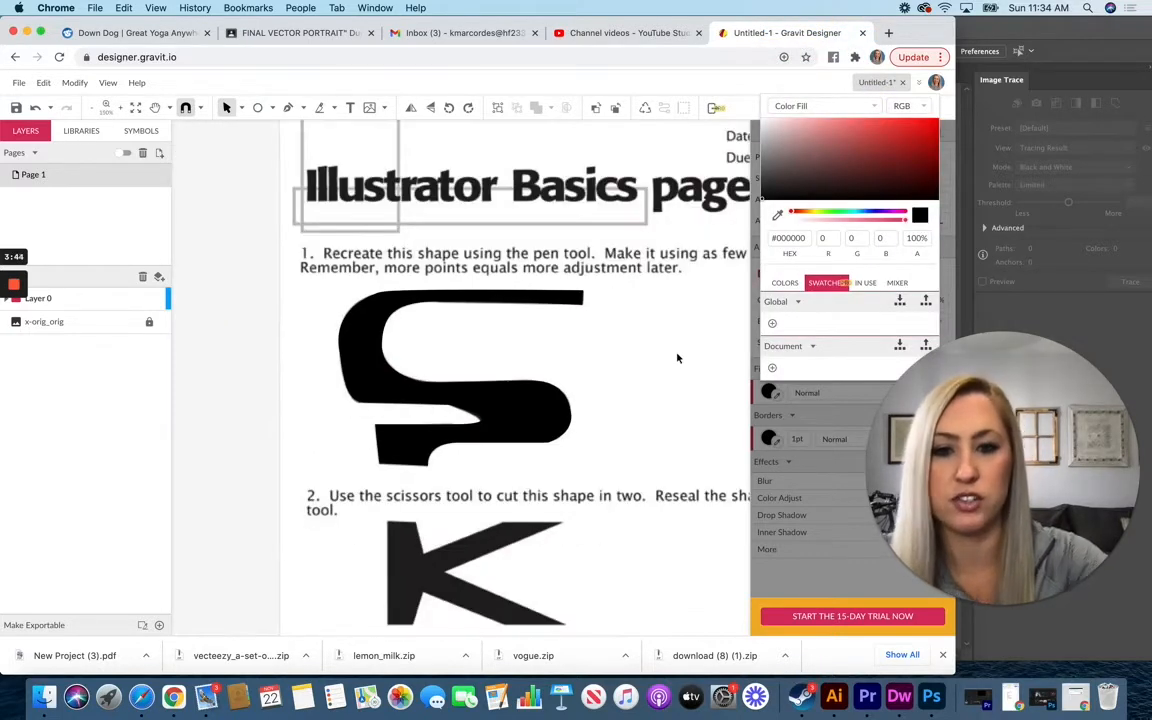
scroll(520, 280, "down", 2)
scroll(520, 280, "right", 2)
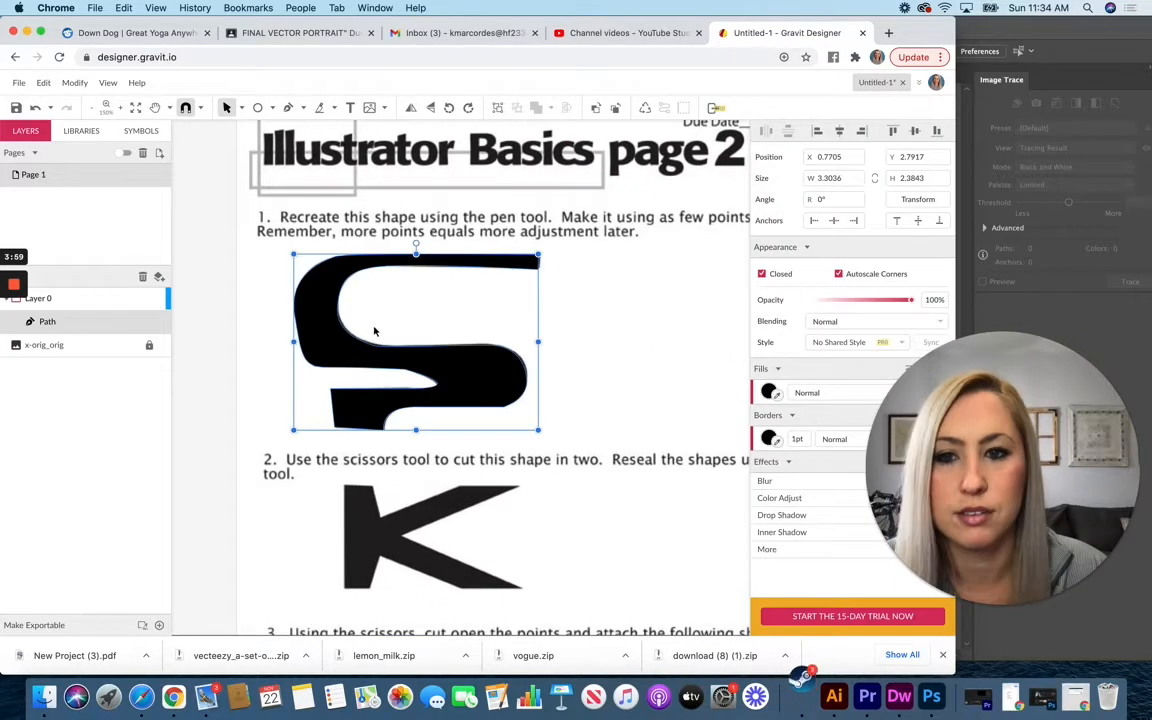
left_click_drag(345, 362, 618, 360)
left_click(523, 440)
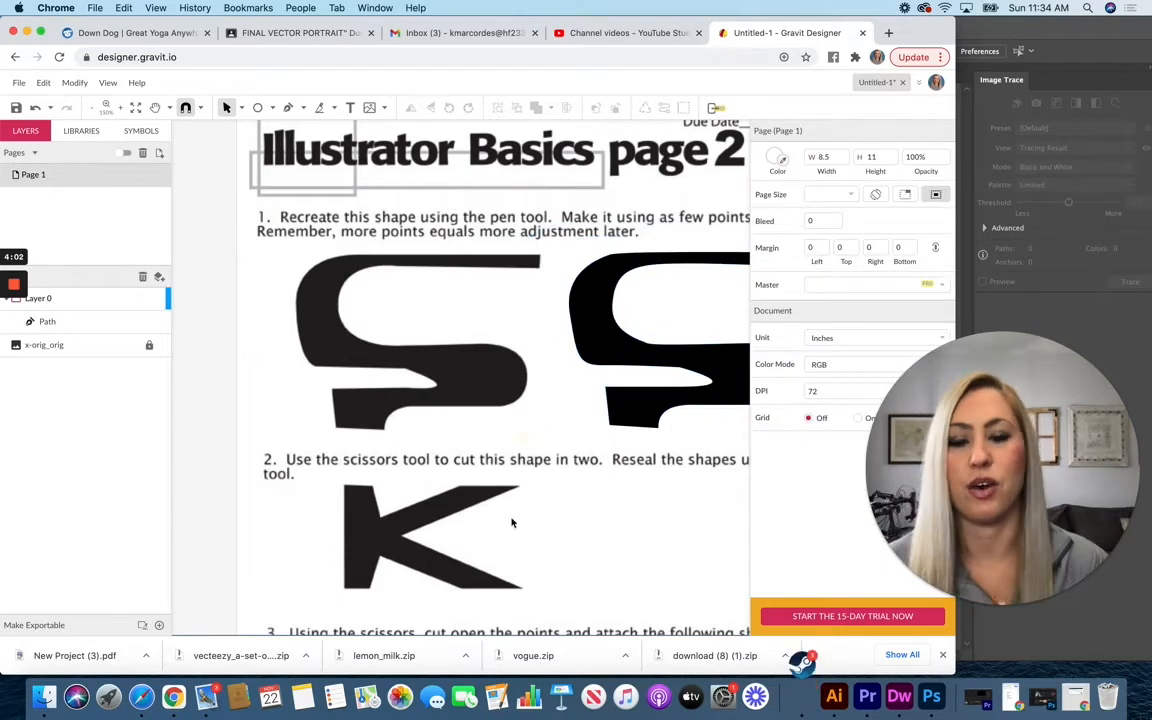
With the Pen tool, trace the exercise 2 K's stem in straight segments from the upper inner corner around to the lower inner corner.
scroll(536, 429, "down", 5)
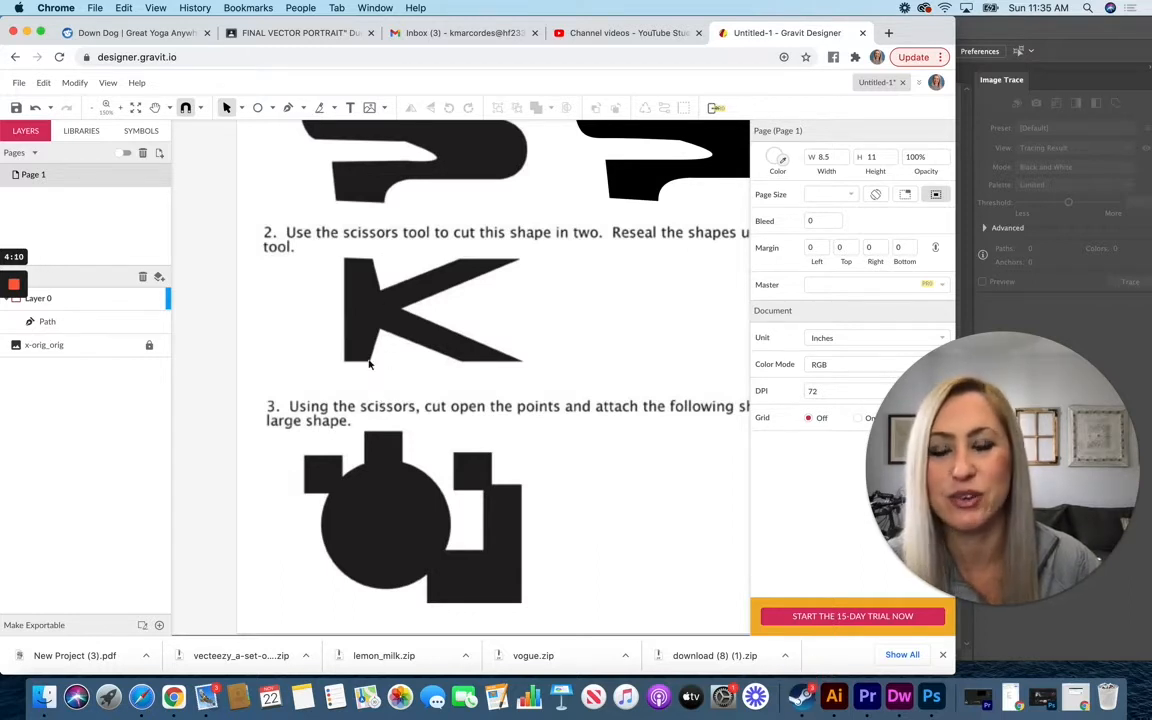
left_click(288, 108)
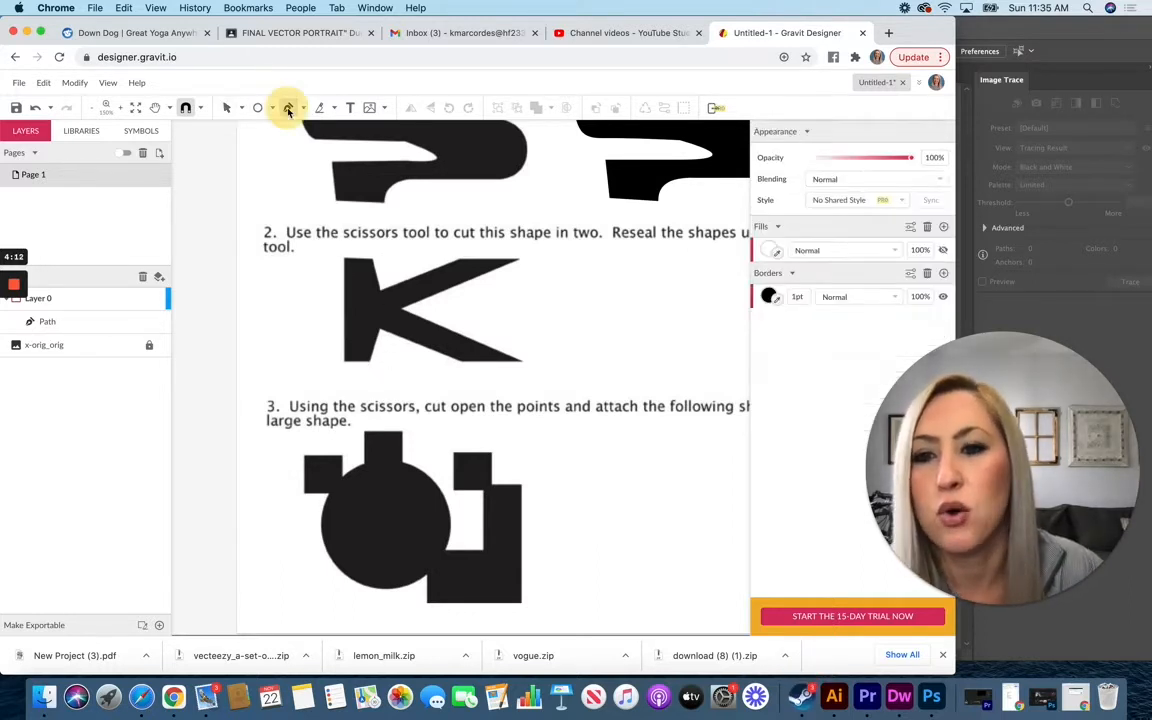
left_click(380, 290)
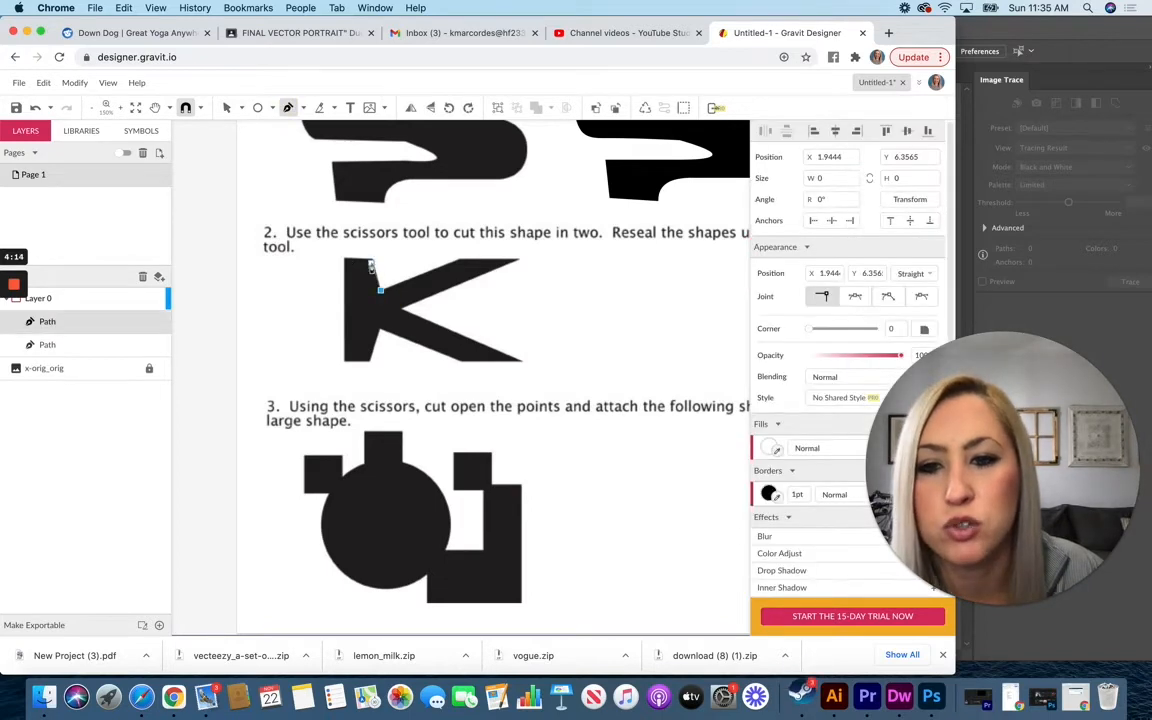
left_click(372, 263)
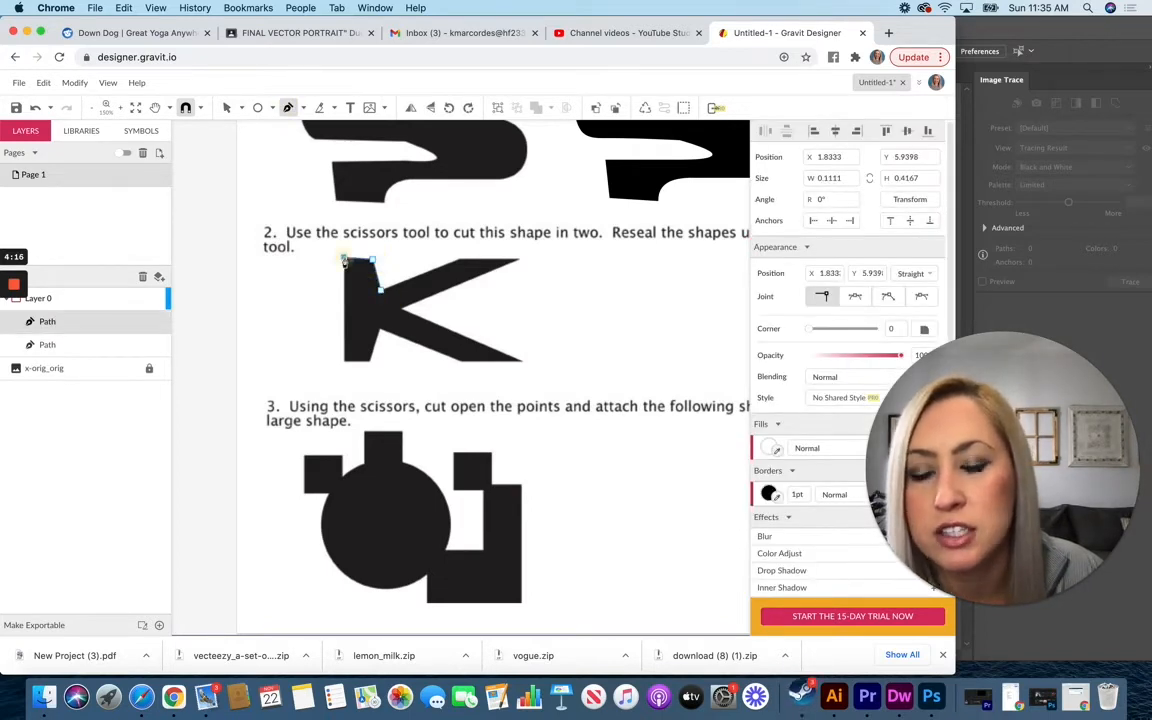
left_click(344, 259)
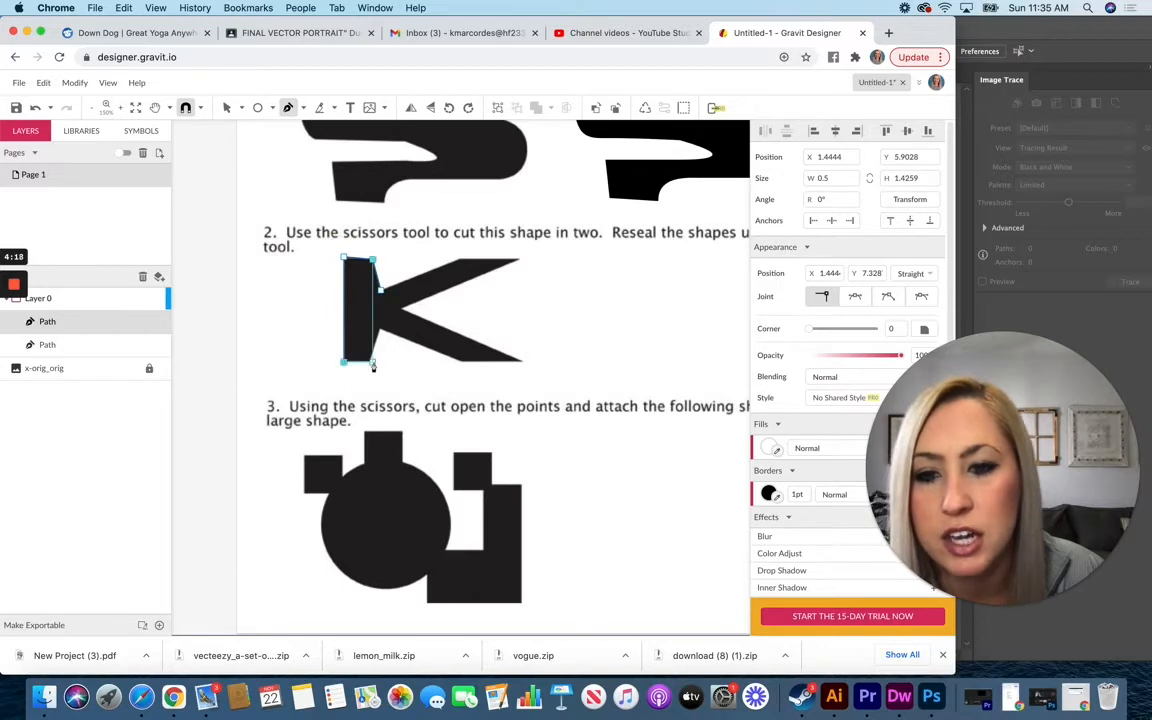
left_click(373, 362)
left_click(380, 327)
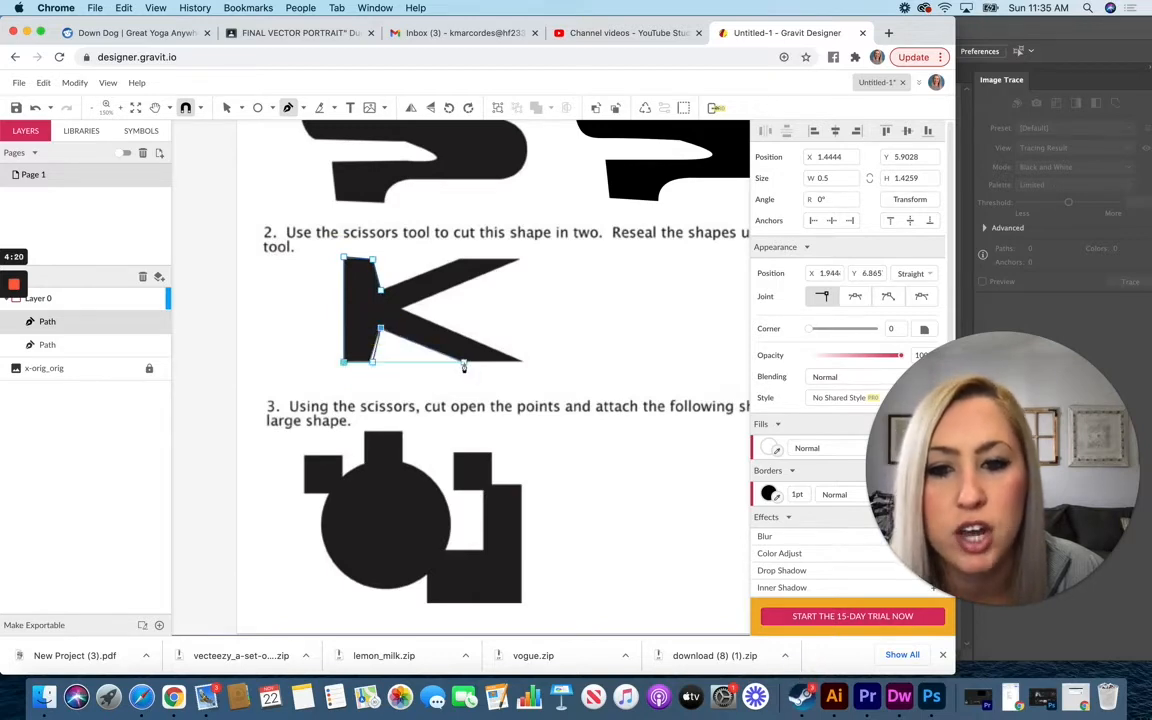
Continue the path around the K's lower and upper diagonal arms and close it at the starting point.
left_click(463, 362)
left_click(523, 361)
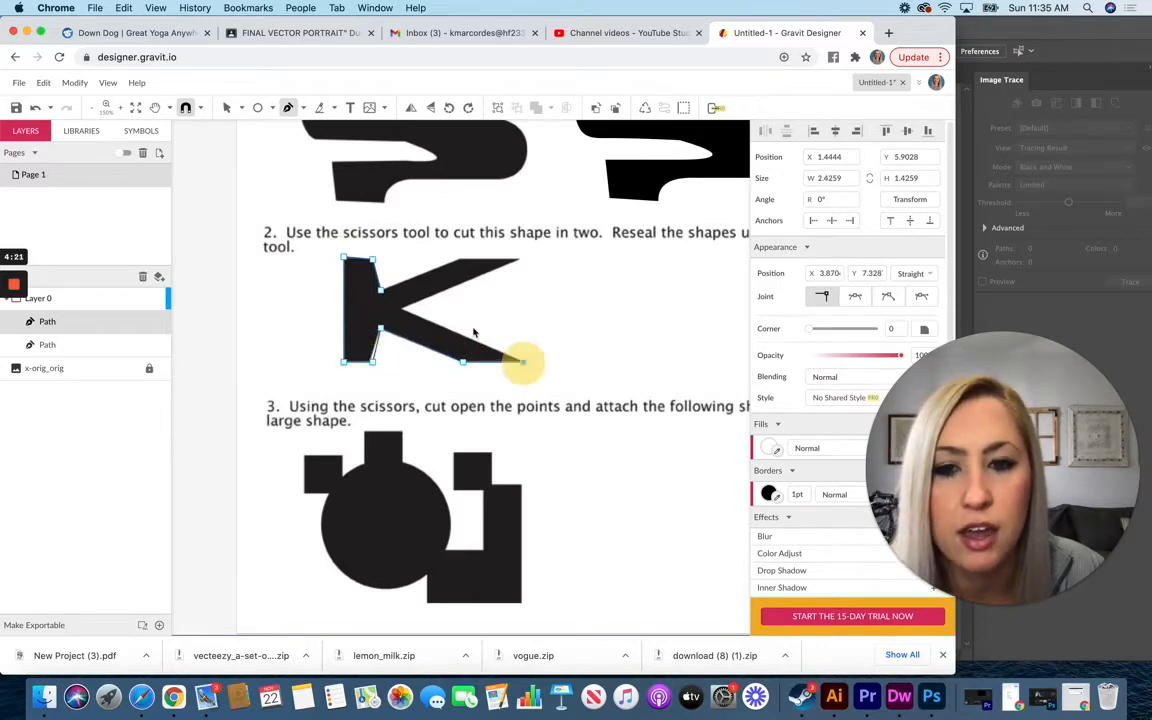
left_click(401, 310)
left_click(520, 260)
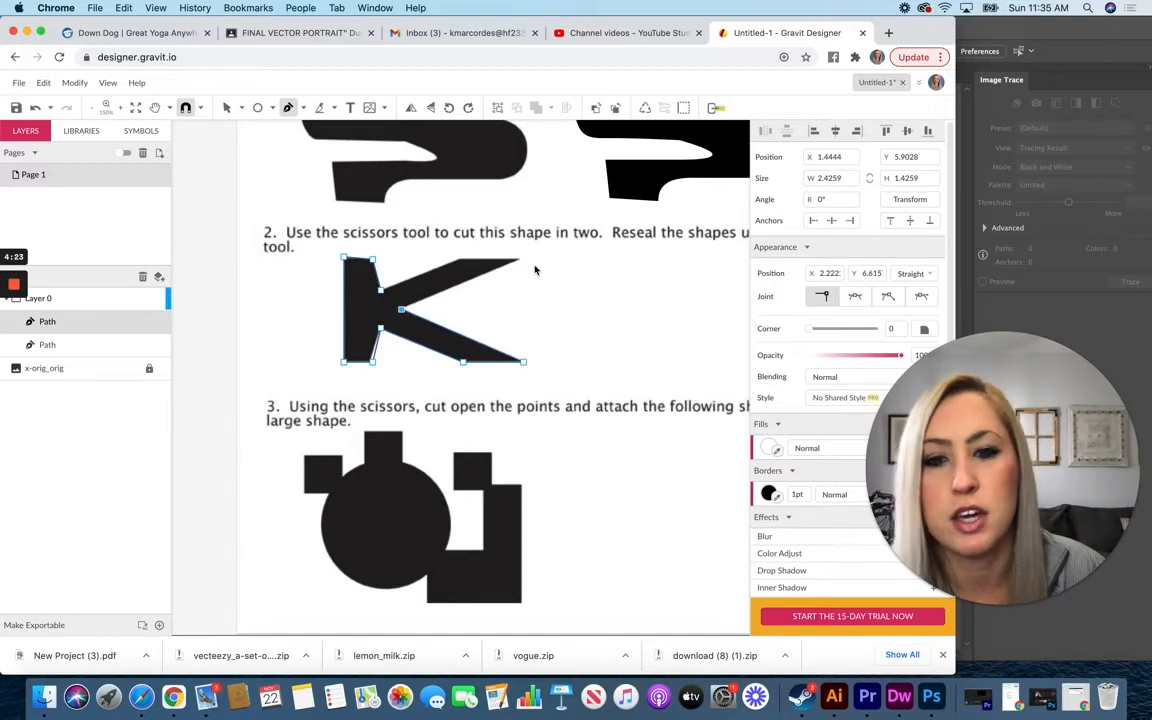
left_click(461, 260)
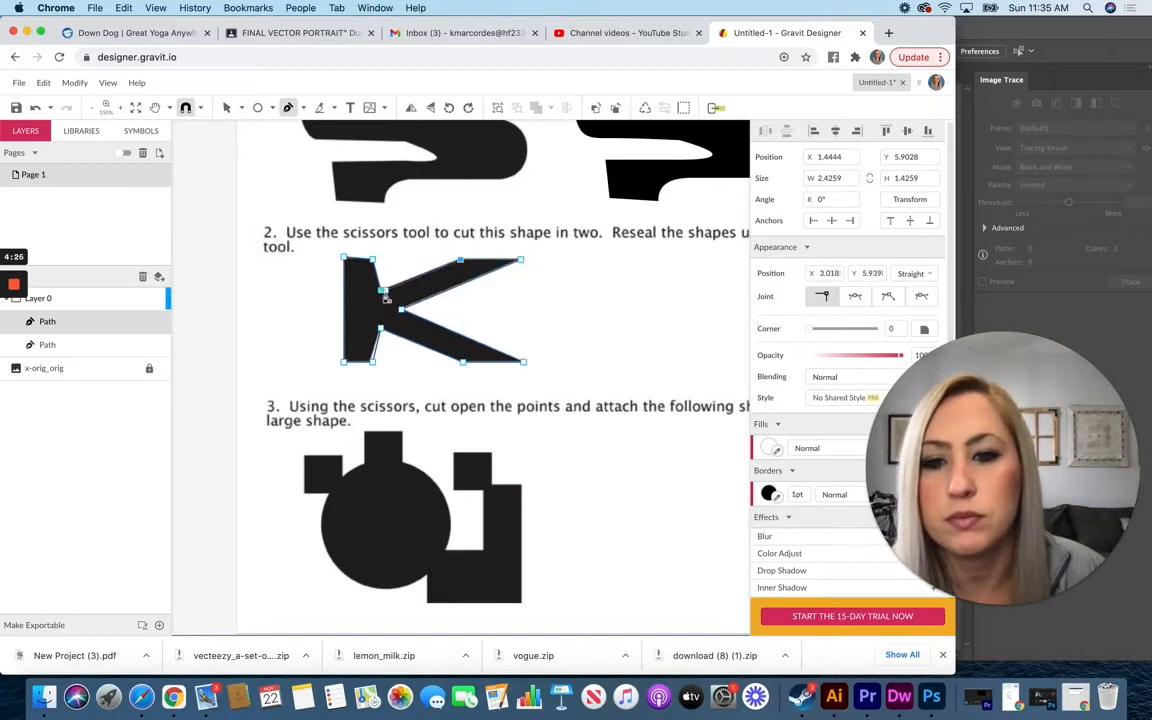
left_click(381, 293)
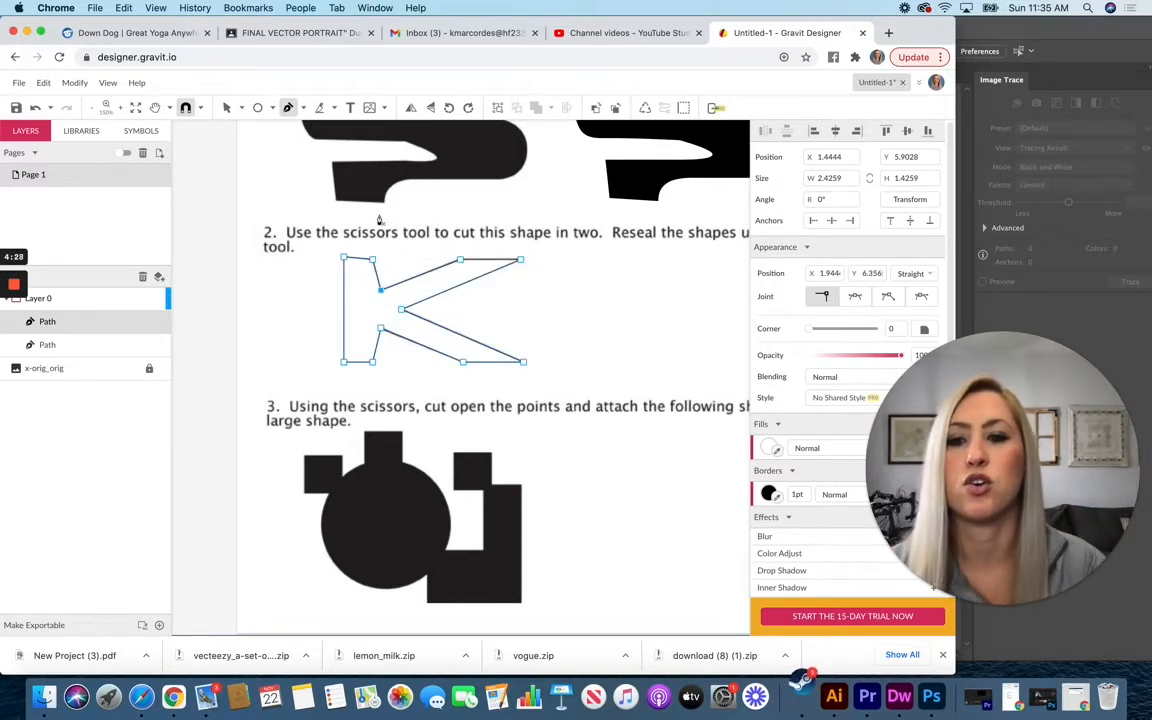
Slice the K outline in two with the Knife tool between the stem's inner corners, and return to the Pointer tool.
scroll(321, 128, "up", 2)
scroll(321, 128, "up", 1)
left_click(321, 108)
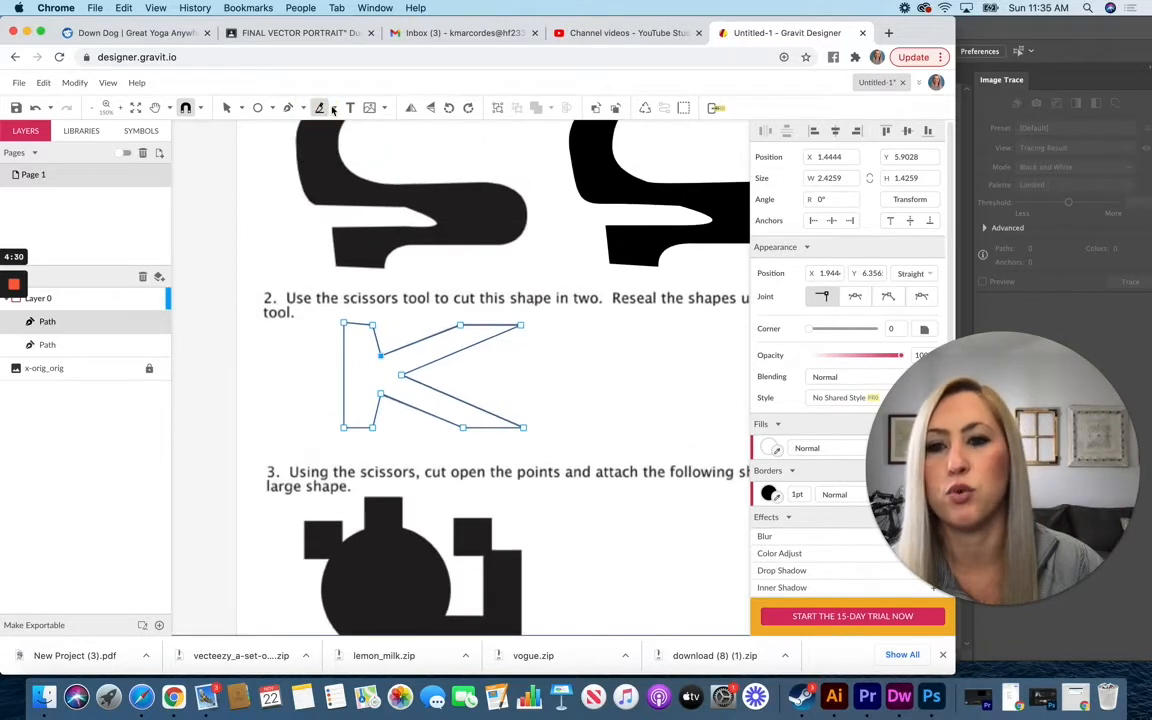
left_click(334, 109)
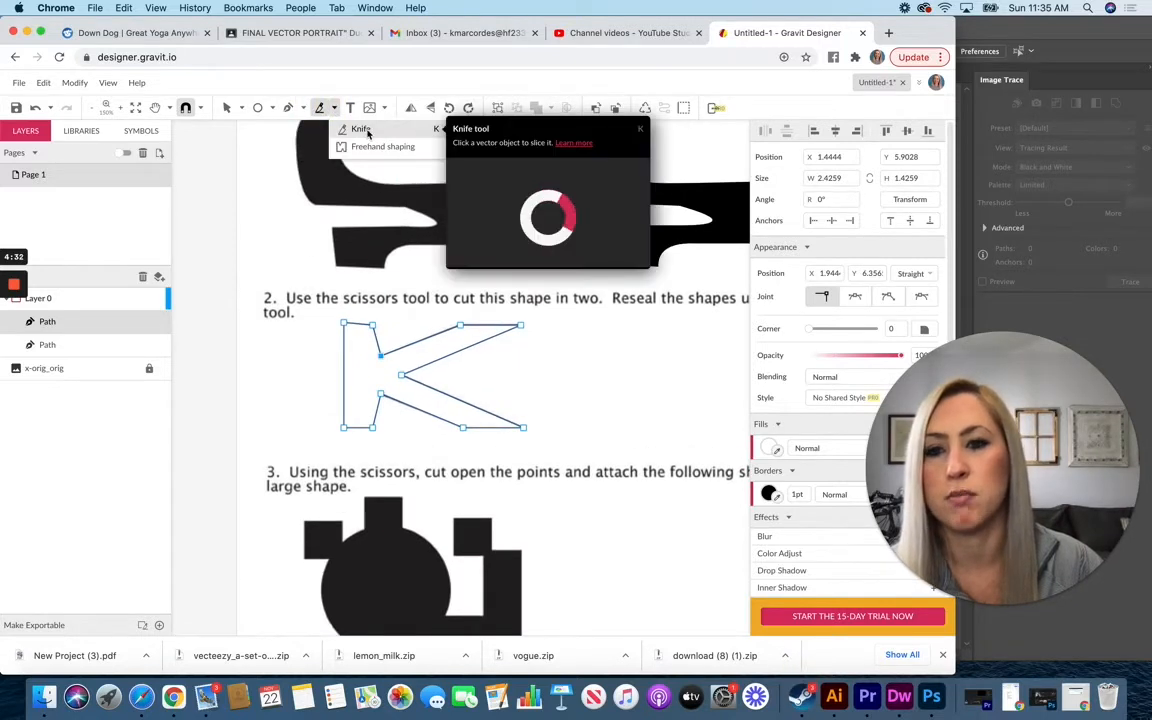
left_click(362, 130)
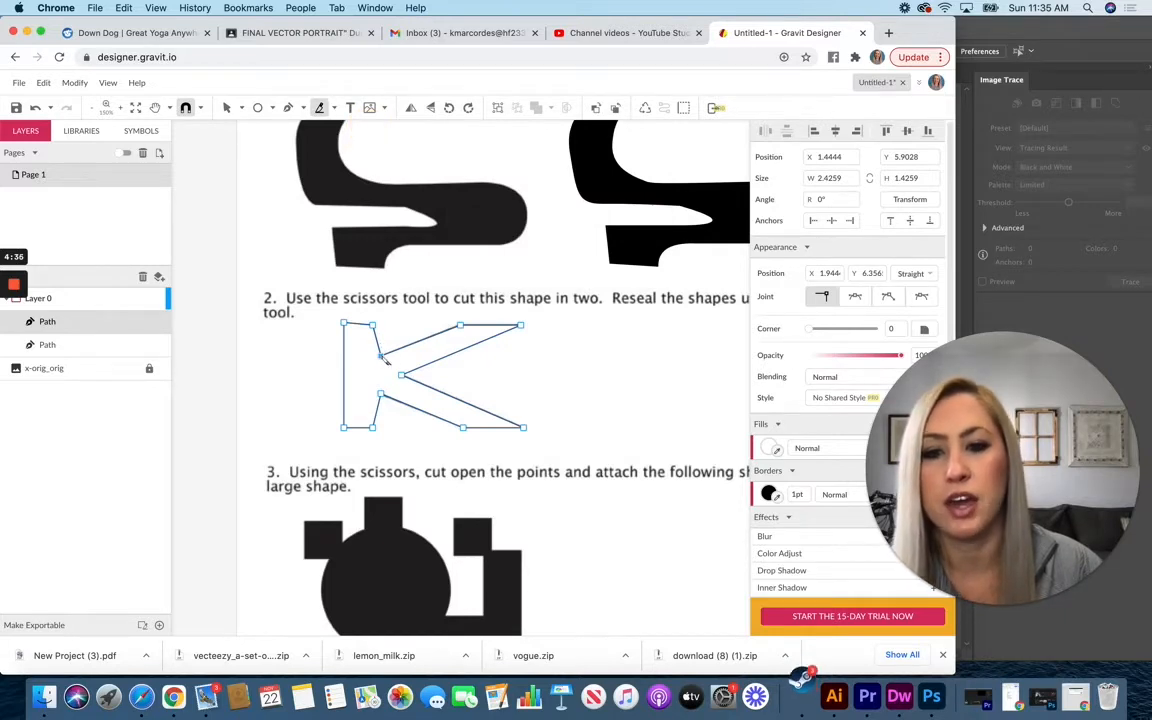
left_click_drag(381, 356, 382, 373)
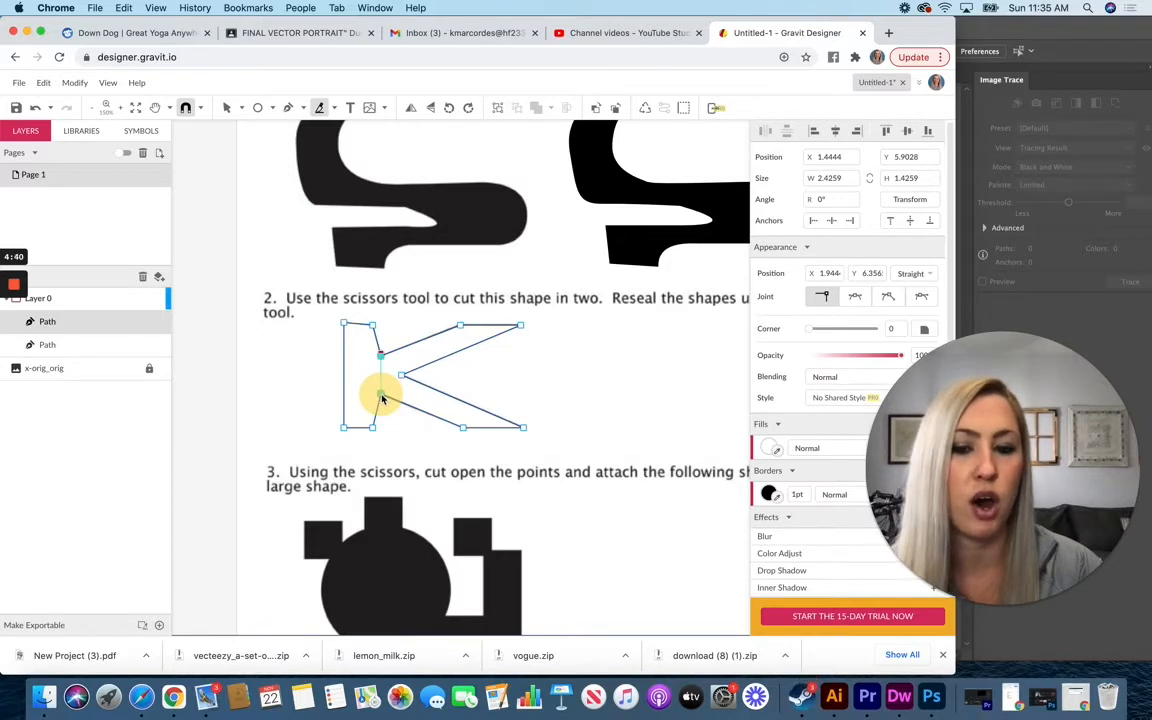
left_click_drag(381, 397, 382, 399)
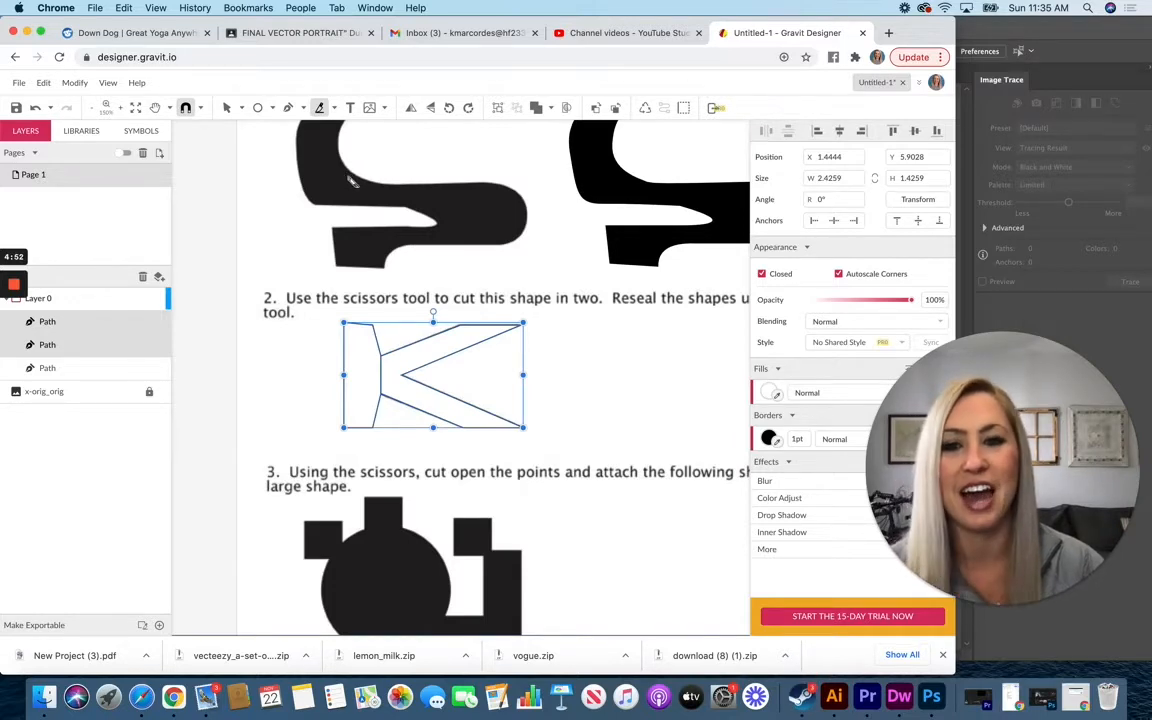
left_click(231, 108)
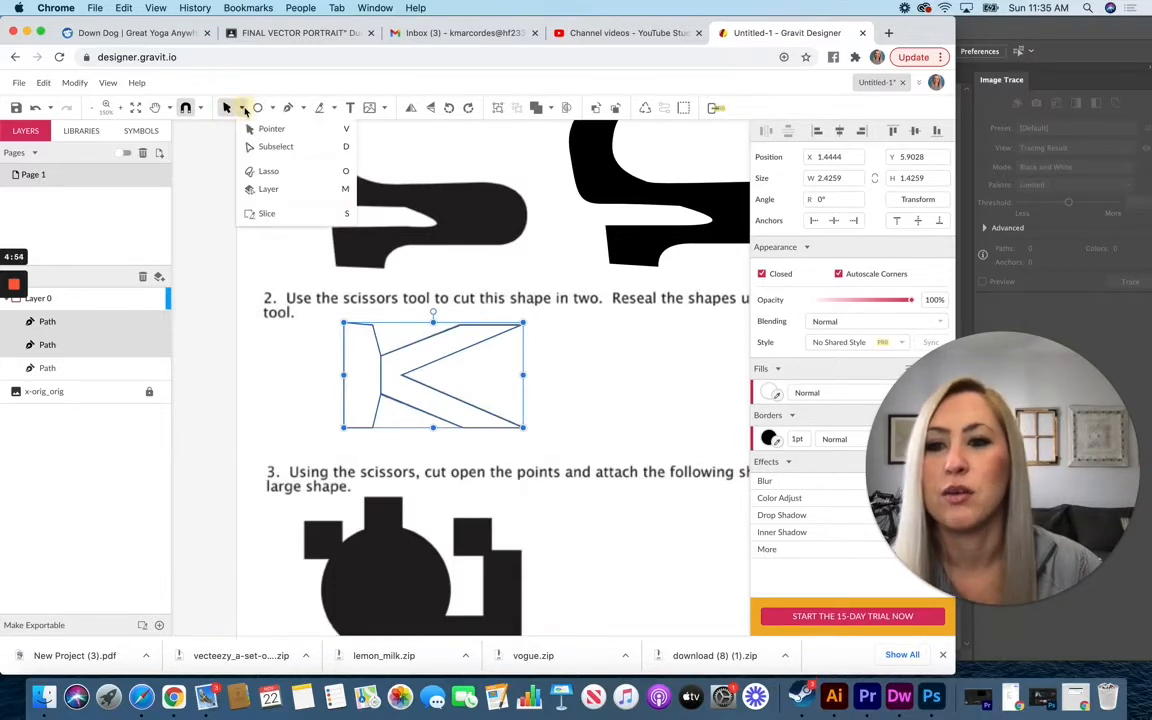
Move the K's diagonal-arms piece to the right of the original K and the stem piece to its left.
left_click(265, 124)
left_click(596, 381)
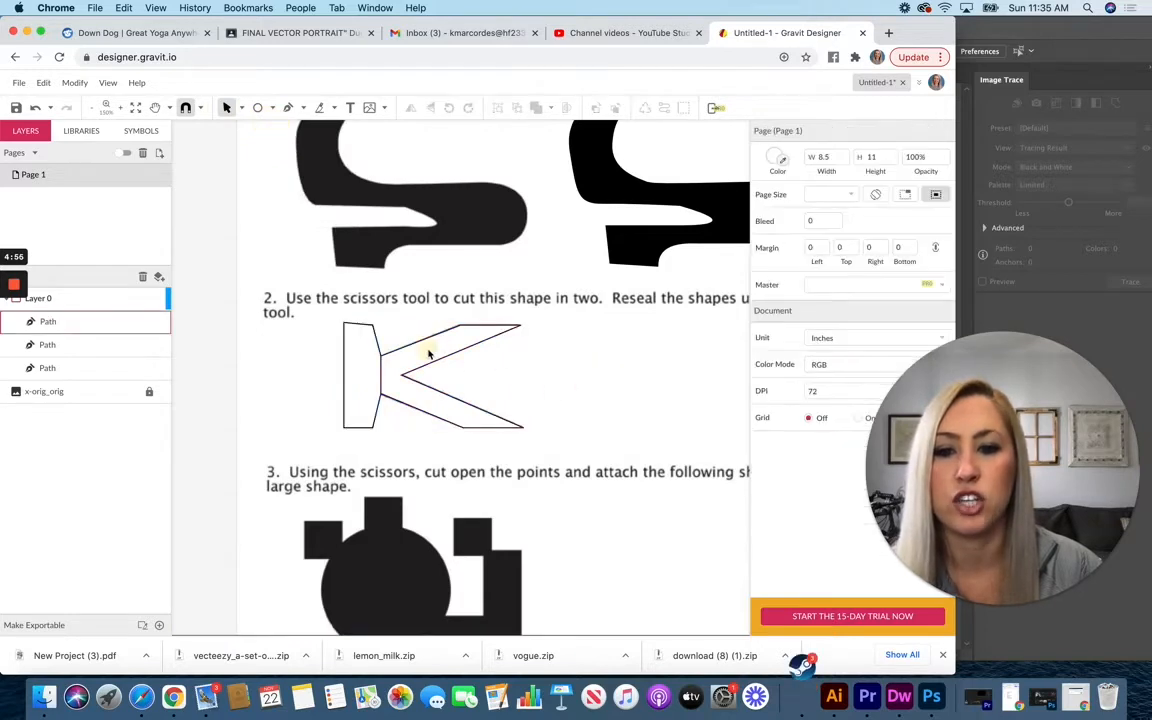
left_click_drag(404, 362, 595, 354)
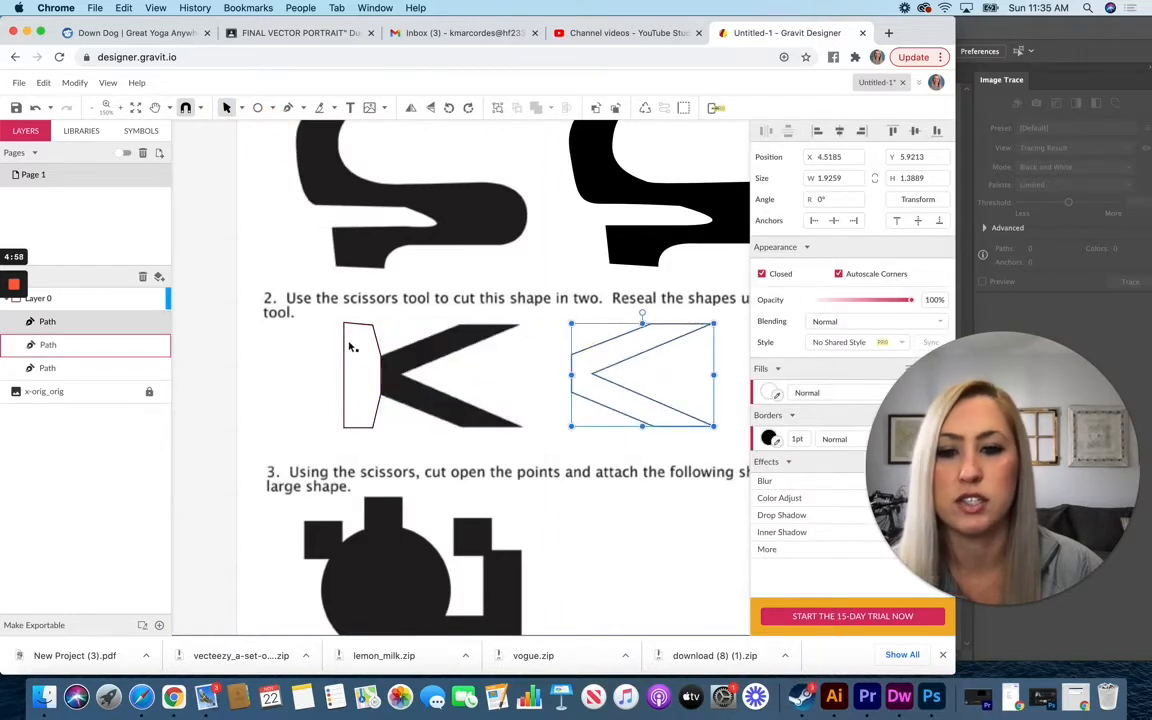
left_click_drag(365, 366, 301, 352)
left_click(430, 436)
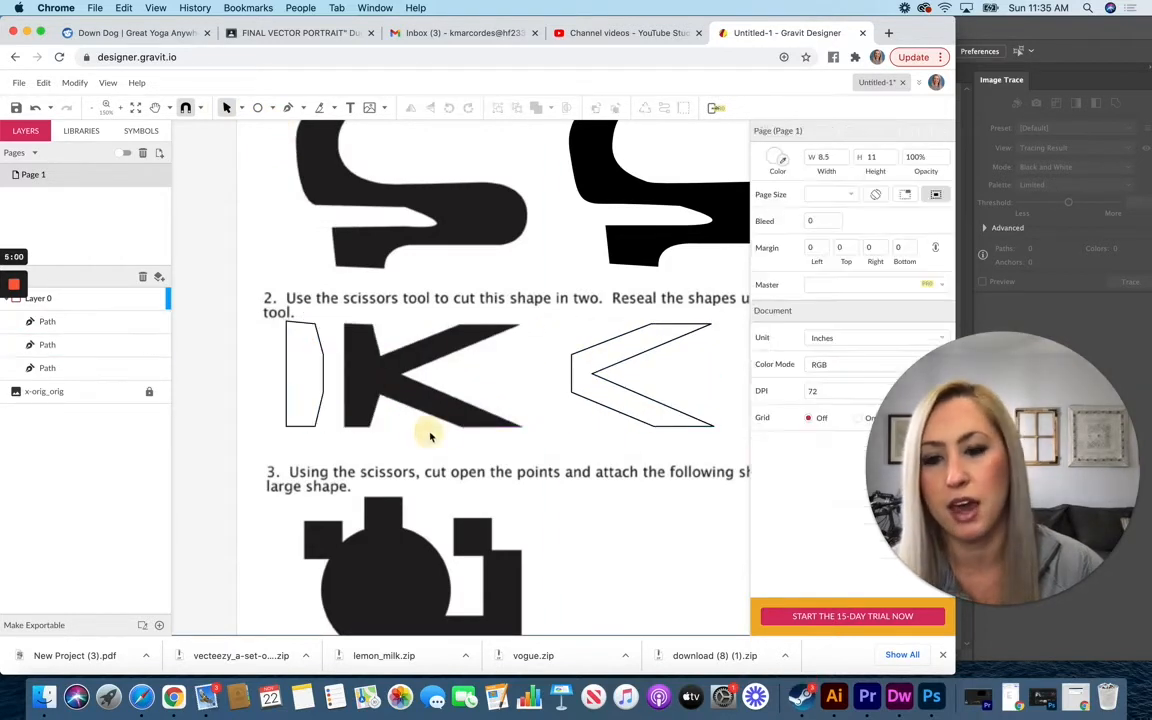
Duplicate the diagonal-arms piece a little to the left and flip the copy horizontally.
scroll(456, 394, "down", 2)
left_click(581, 358)
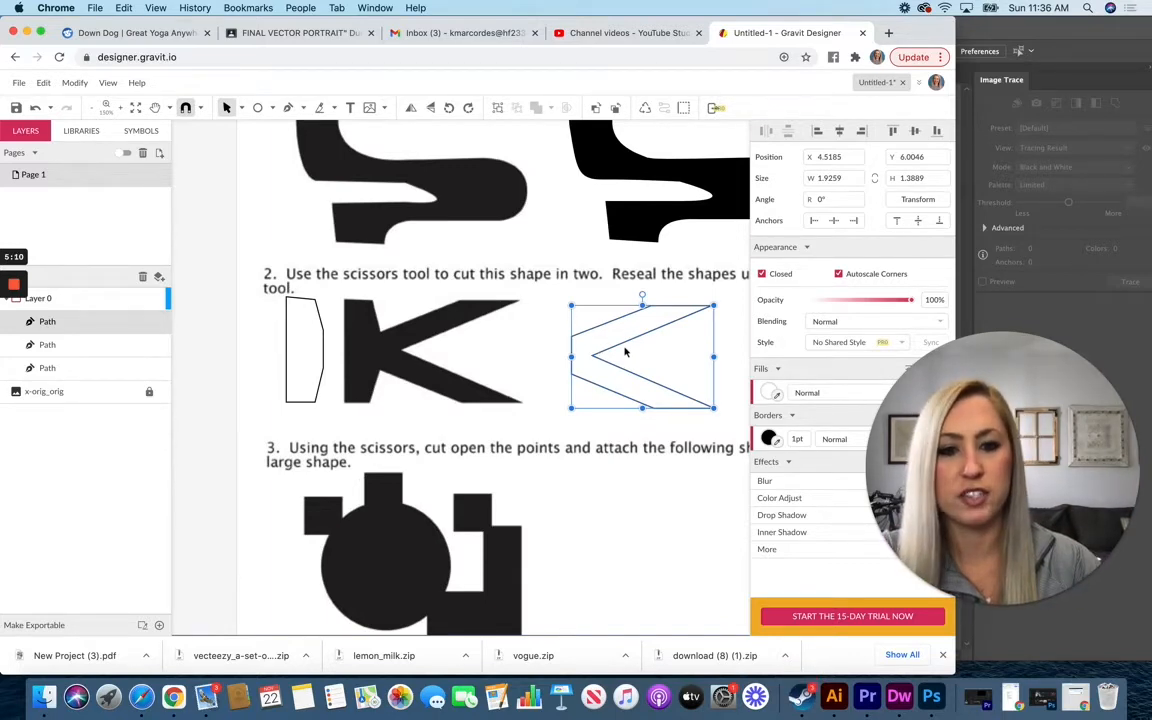
left_click_drag(617, 337, 548, 330)
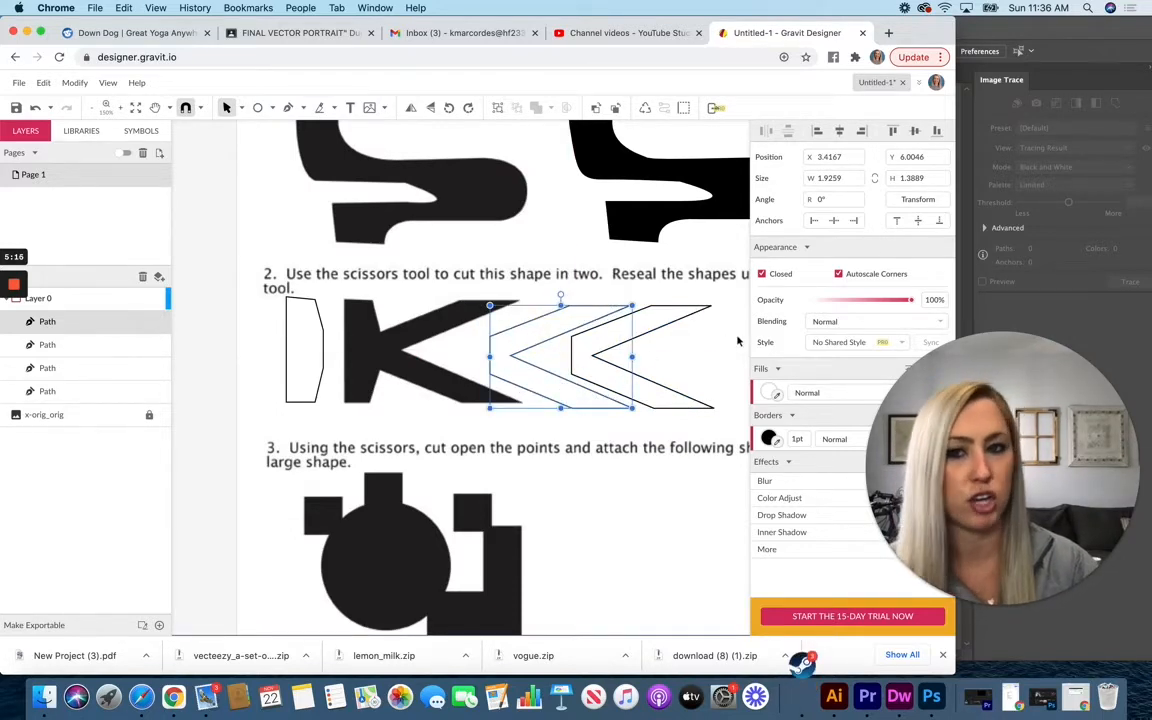
left_click(75, 83)
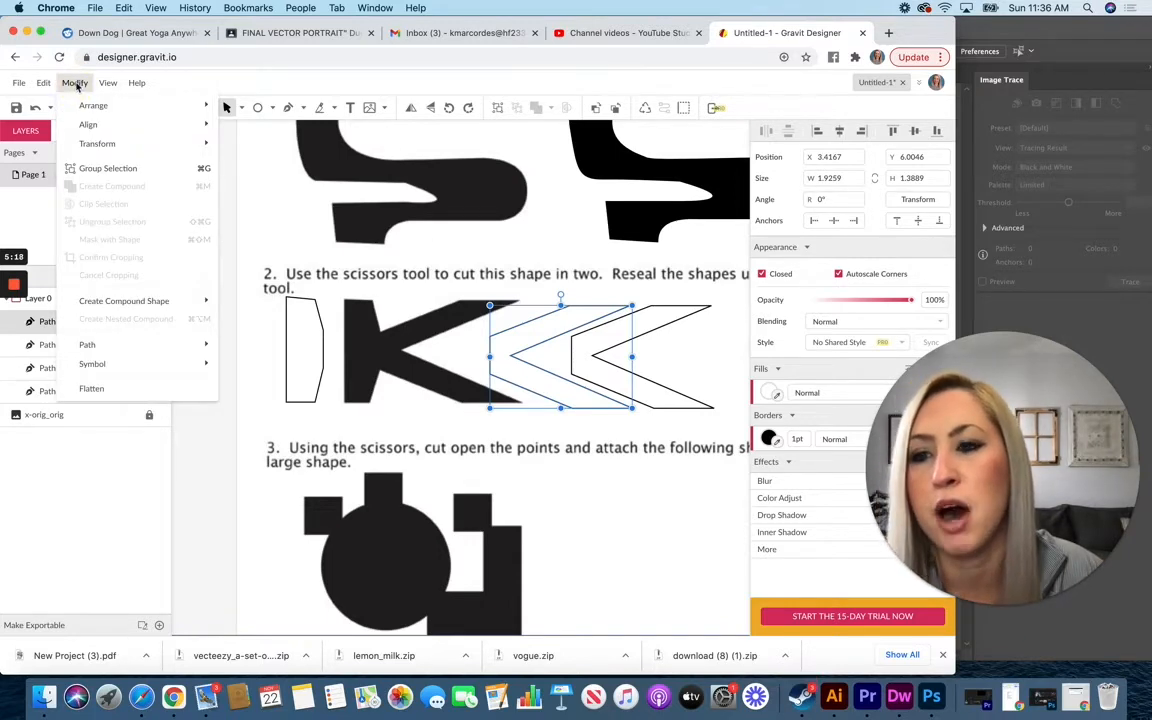
mouse_move(119, 145)
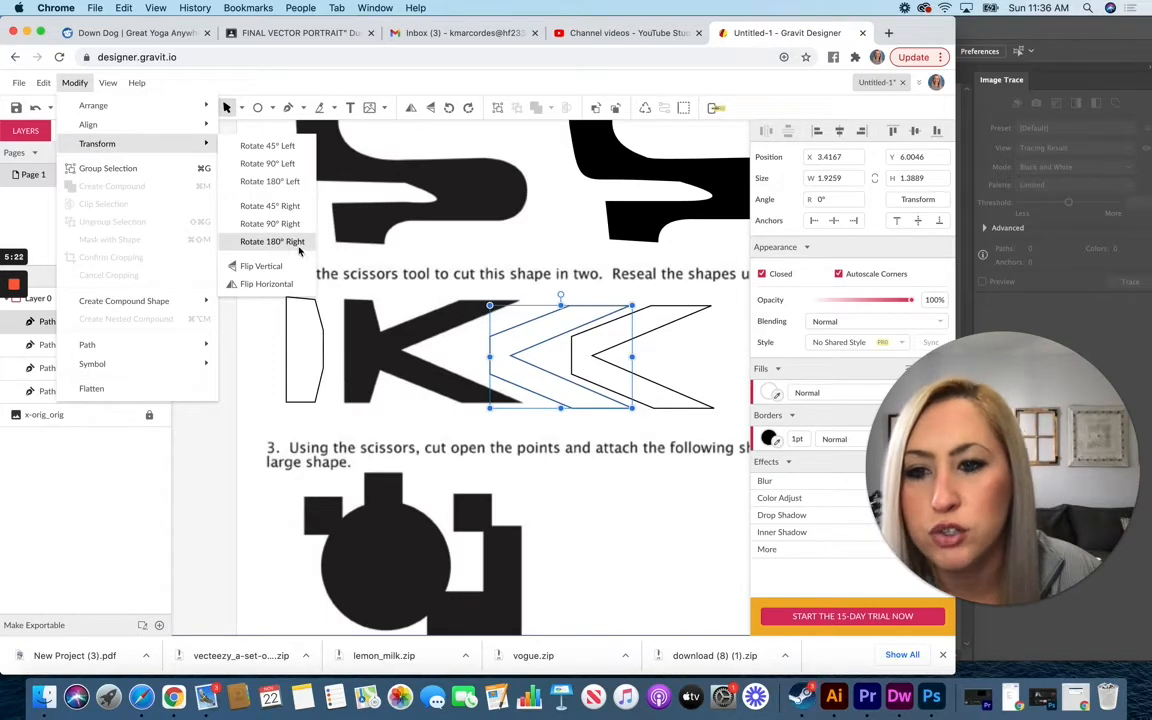
left_click(264, 284)
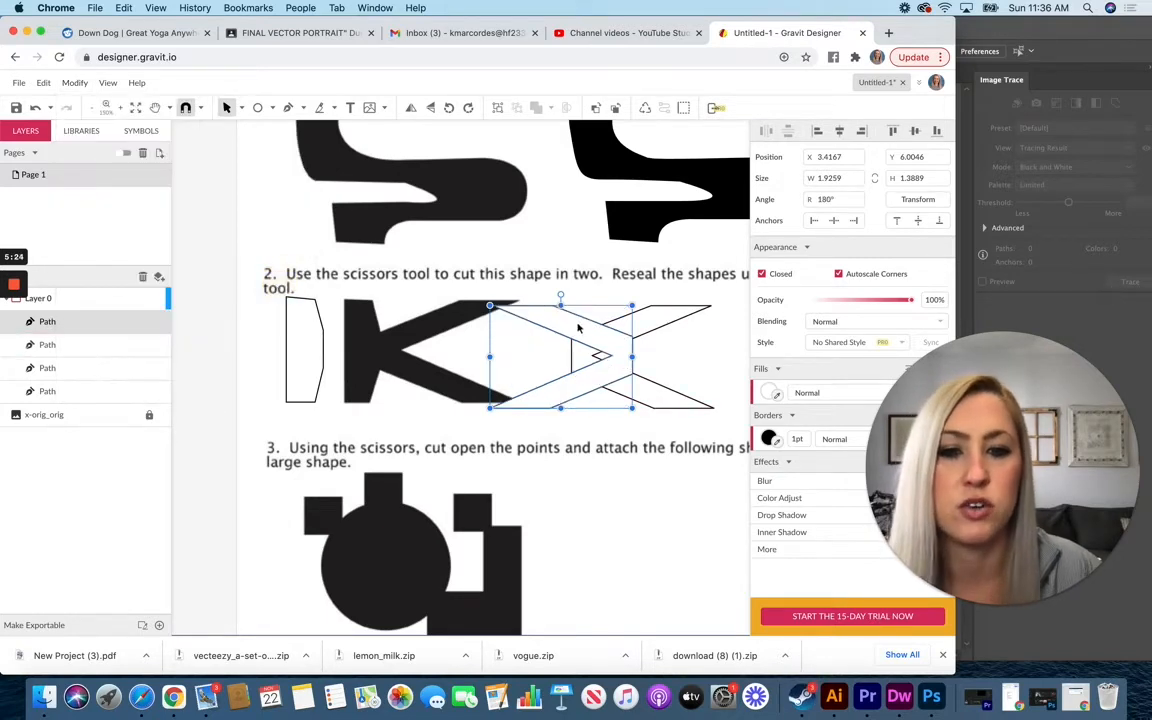
Position the flipped copy and the original arms piece back to back so their short vertical edges meet in an X shape.
left_click_drag(567, 326, 527, 327)
left_click_drag(623, 333, 681, 329)
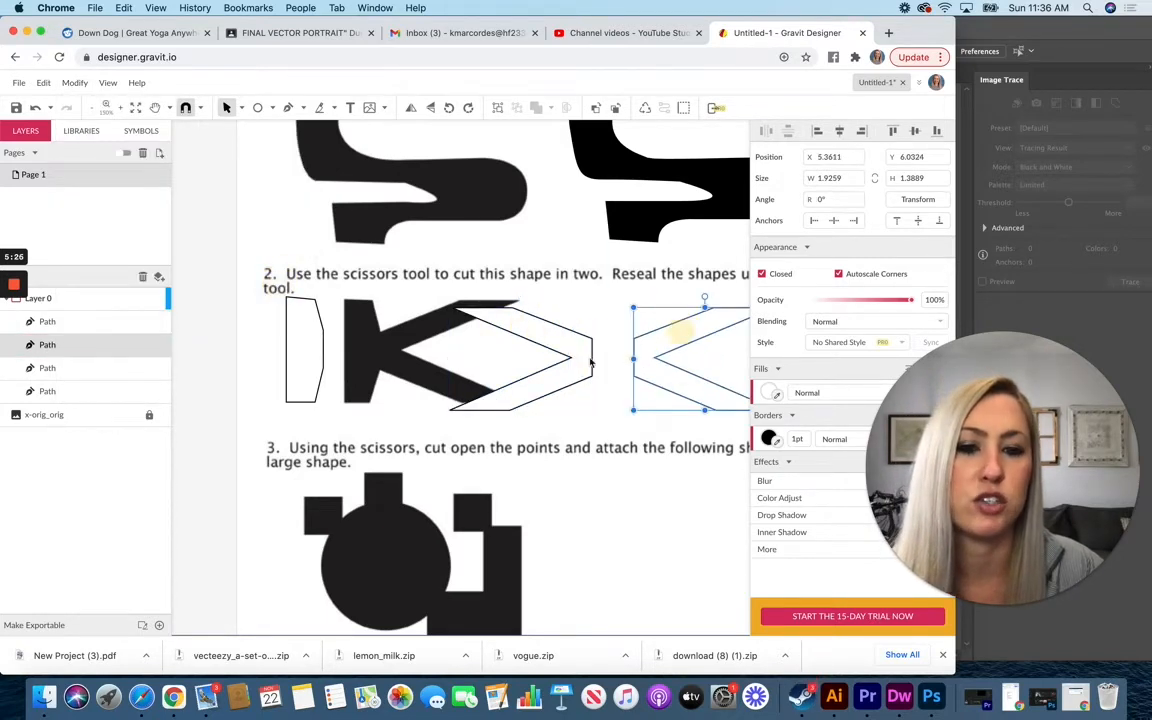
mouse_move(588, 350)
left_mouse_down()
mouse_move(579, 352)
mouse_move(599, 354)
left_mouse_up()
left_click(662, 298)
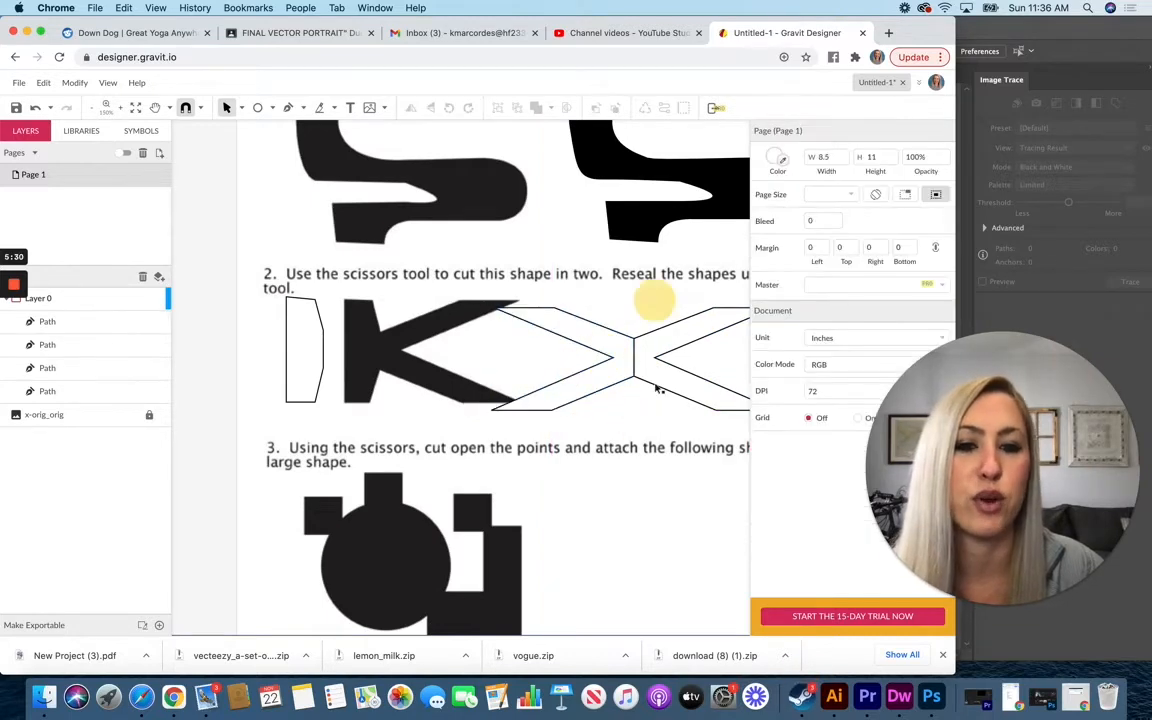
Trace exercise 3's three small squares with rectangles about 0.5 in wide: the one atop the circle, the left one and the right one.
scroll(600, 440, "down", 2)
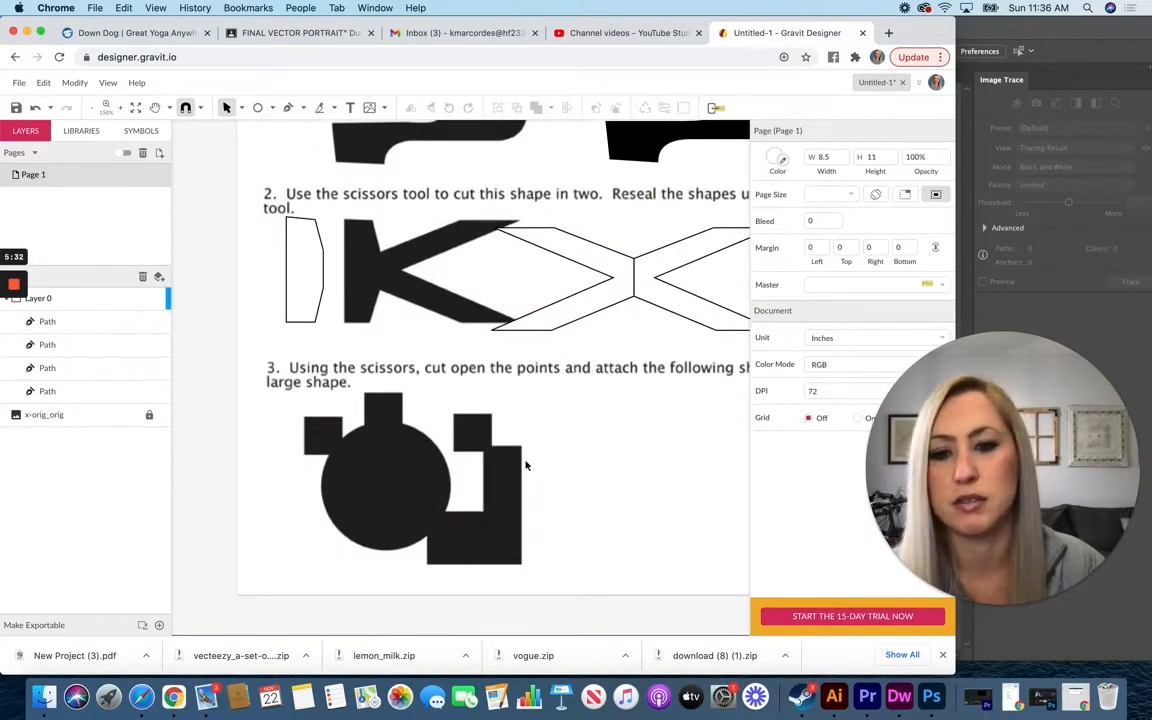
scroll(526, 465, "down", 3)
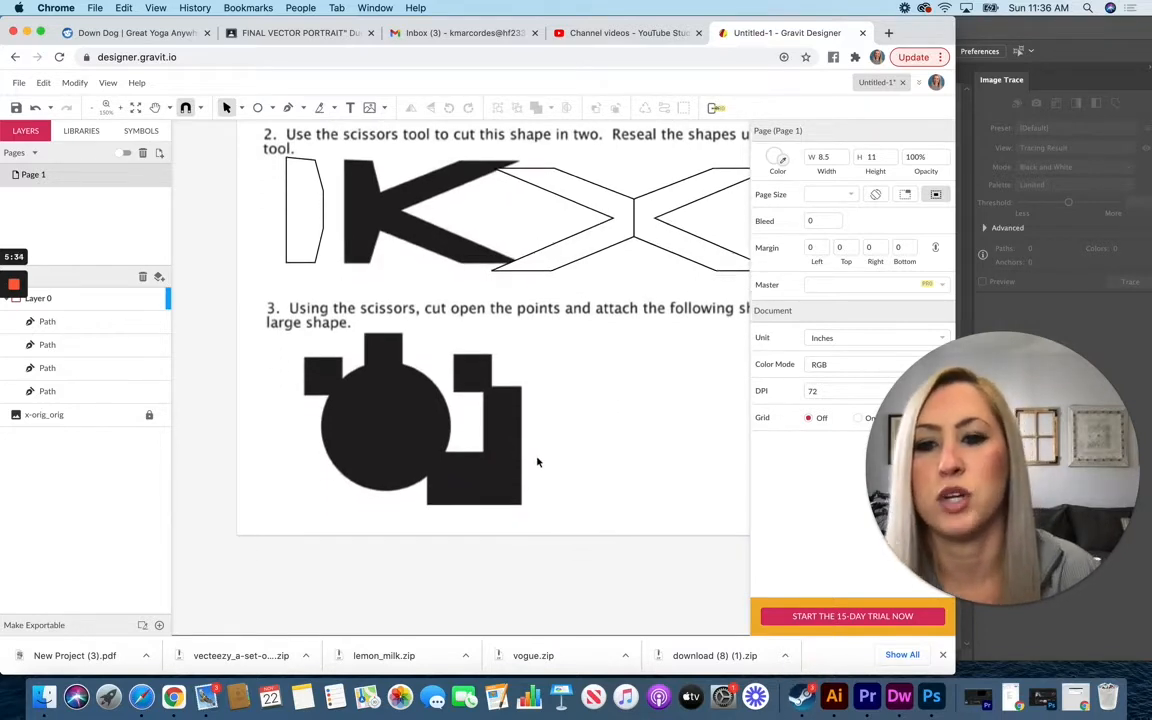
scroll(537, 462, "down", 2)
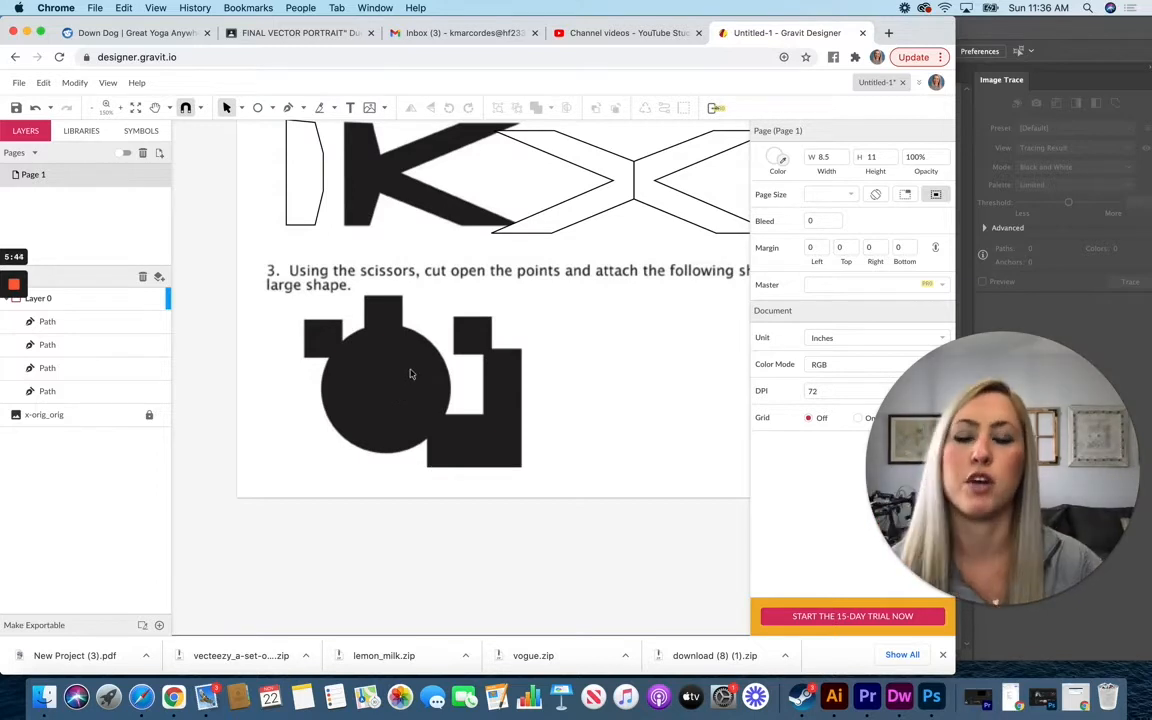
left_click(270, 107)
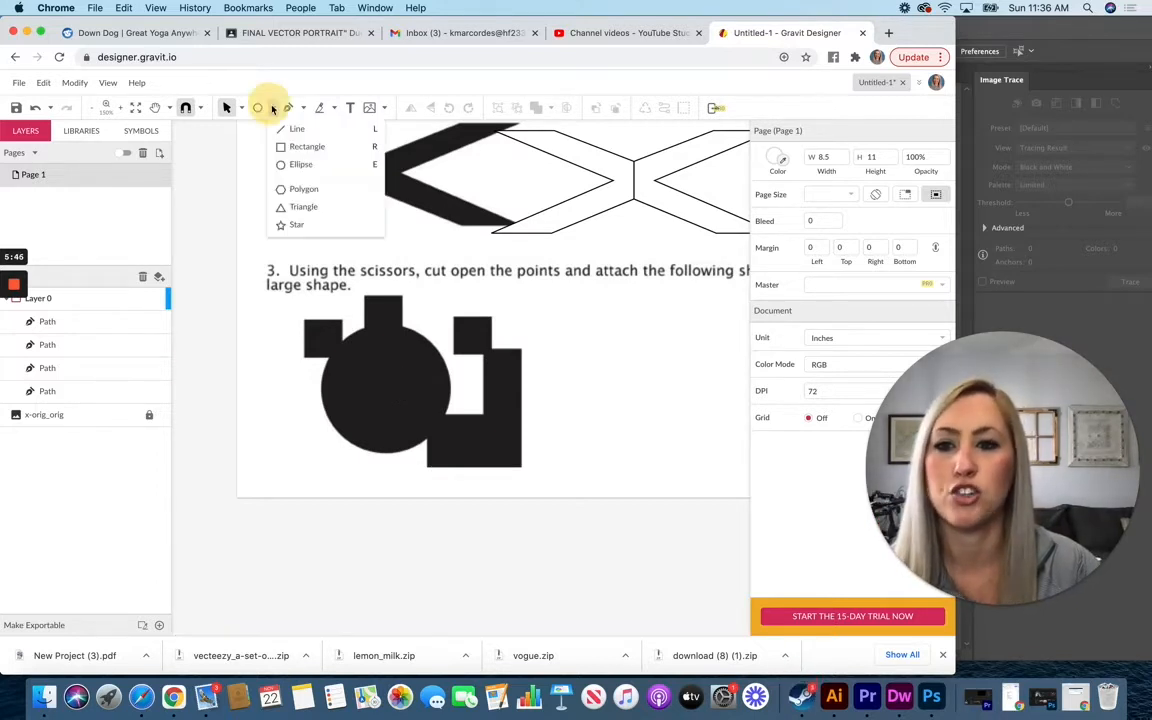
left_click(300, 145)
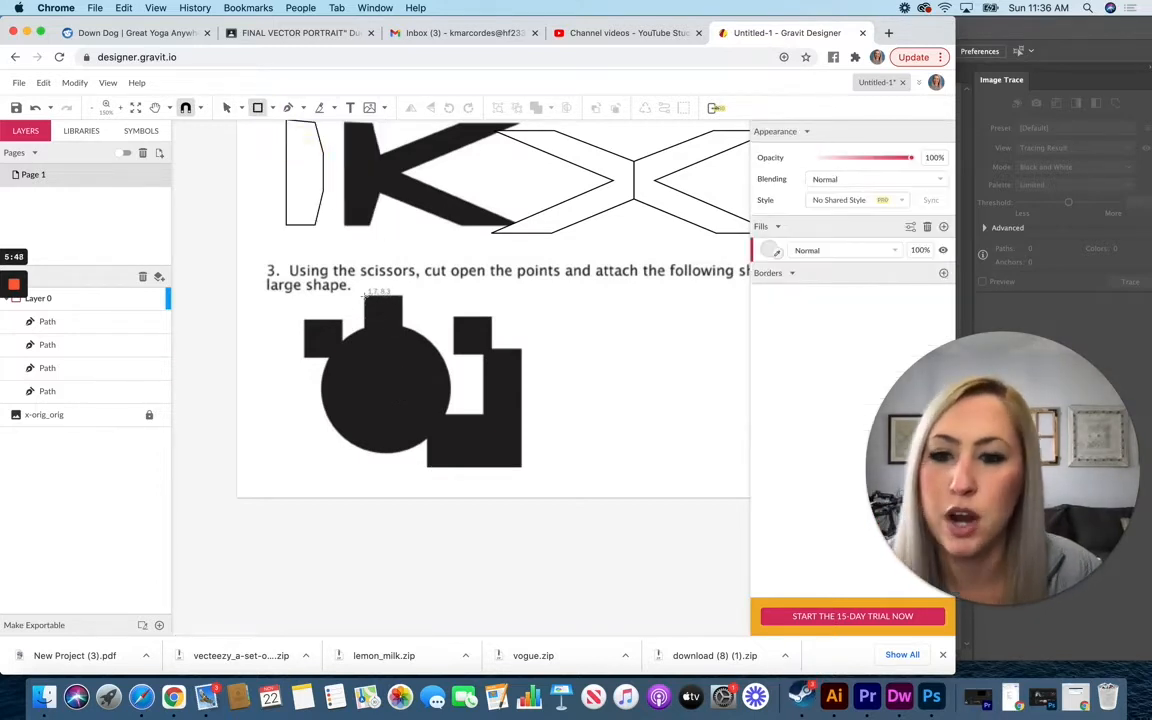
left_click_drag(364, 297, 402, 338)
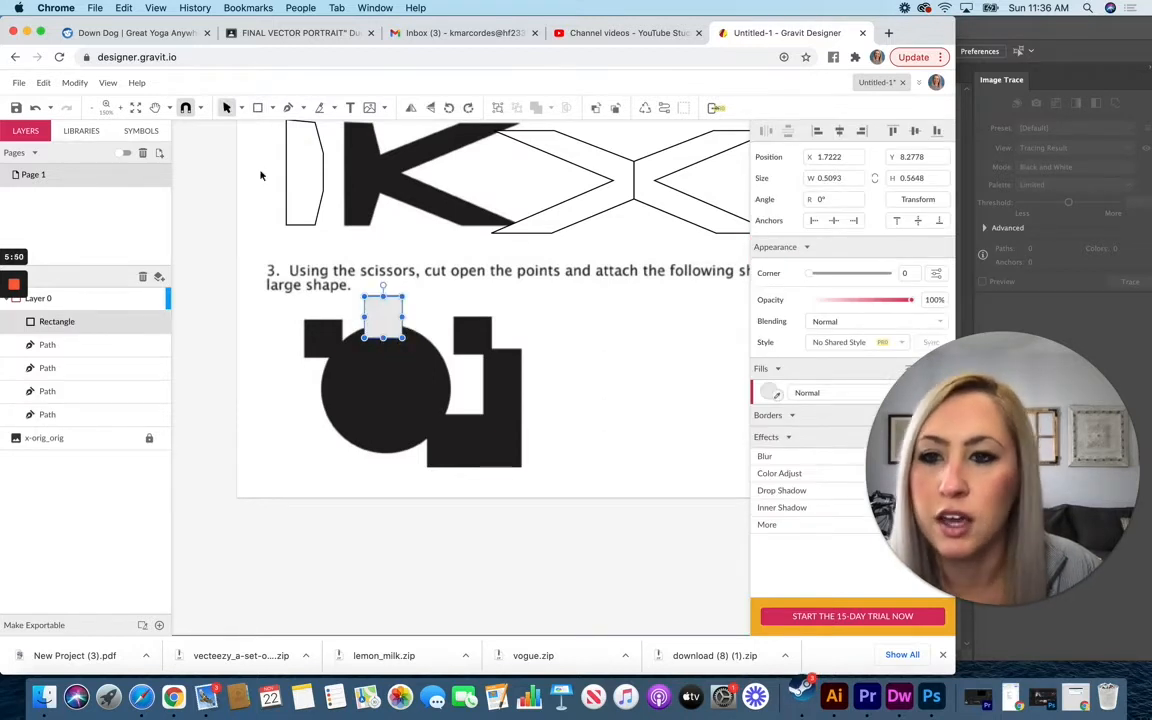
left_click(270, 107)
left_click(298, 146)
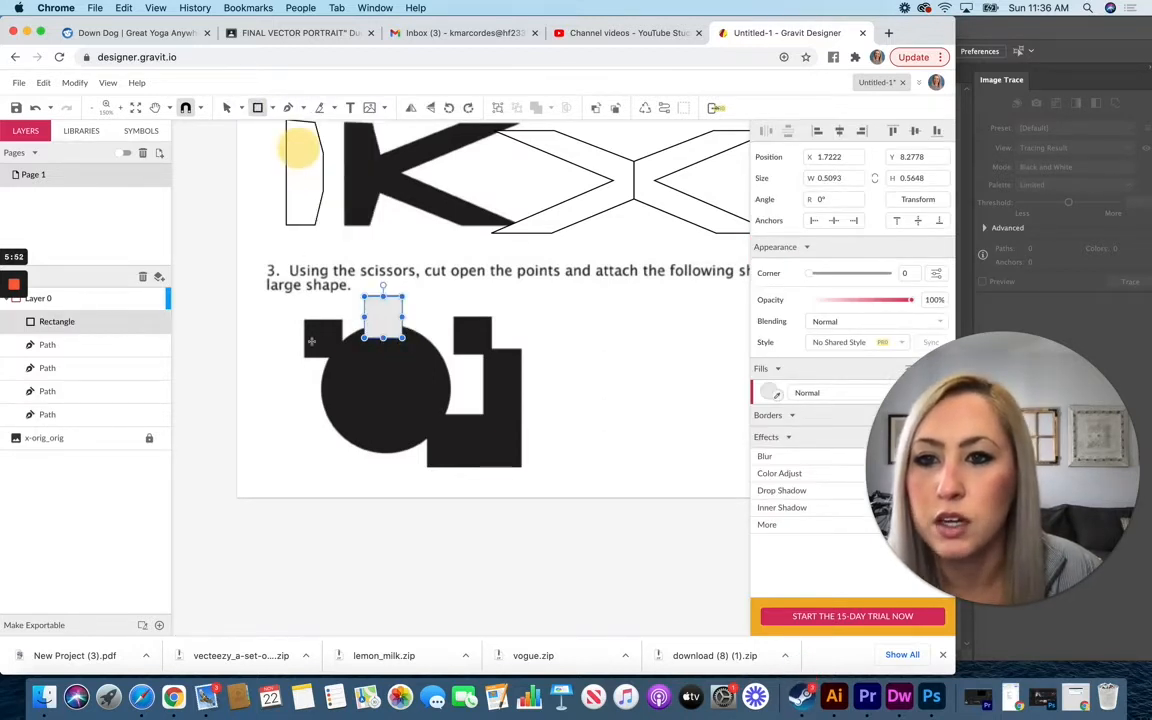
left_click_drag(305, 321, 342, 357)
left_click(257, 107)
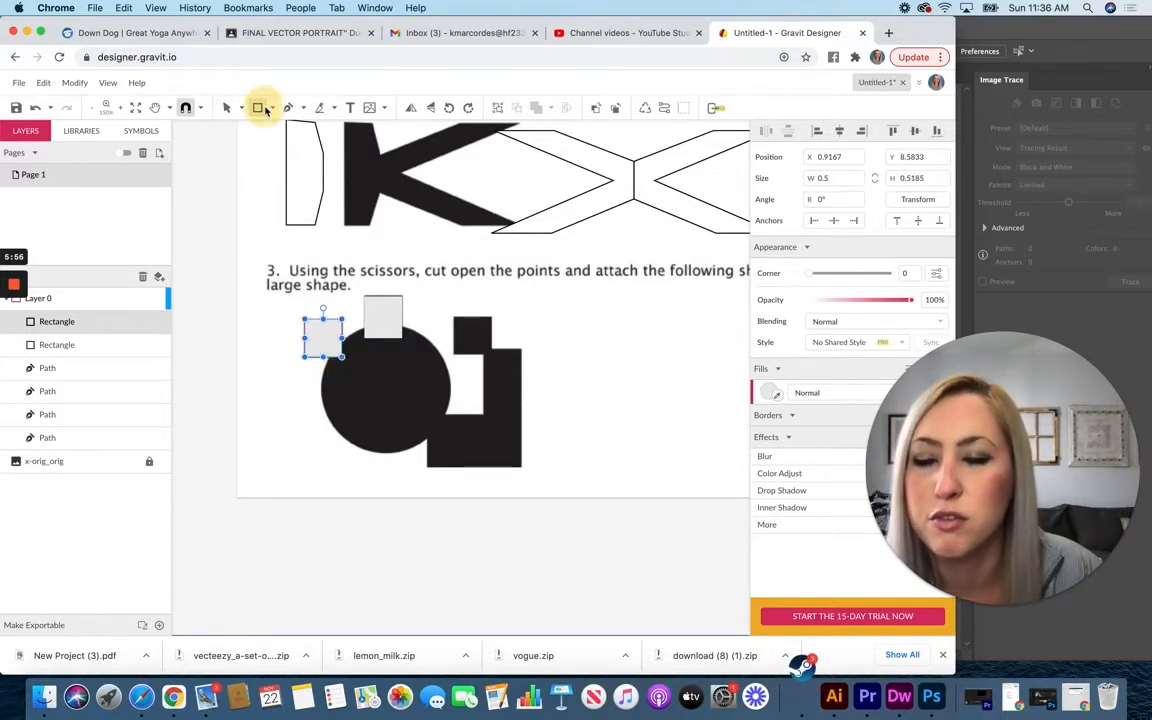
left_click_drag(454, 318, 493, 353)
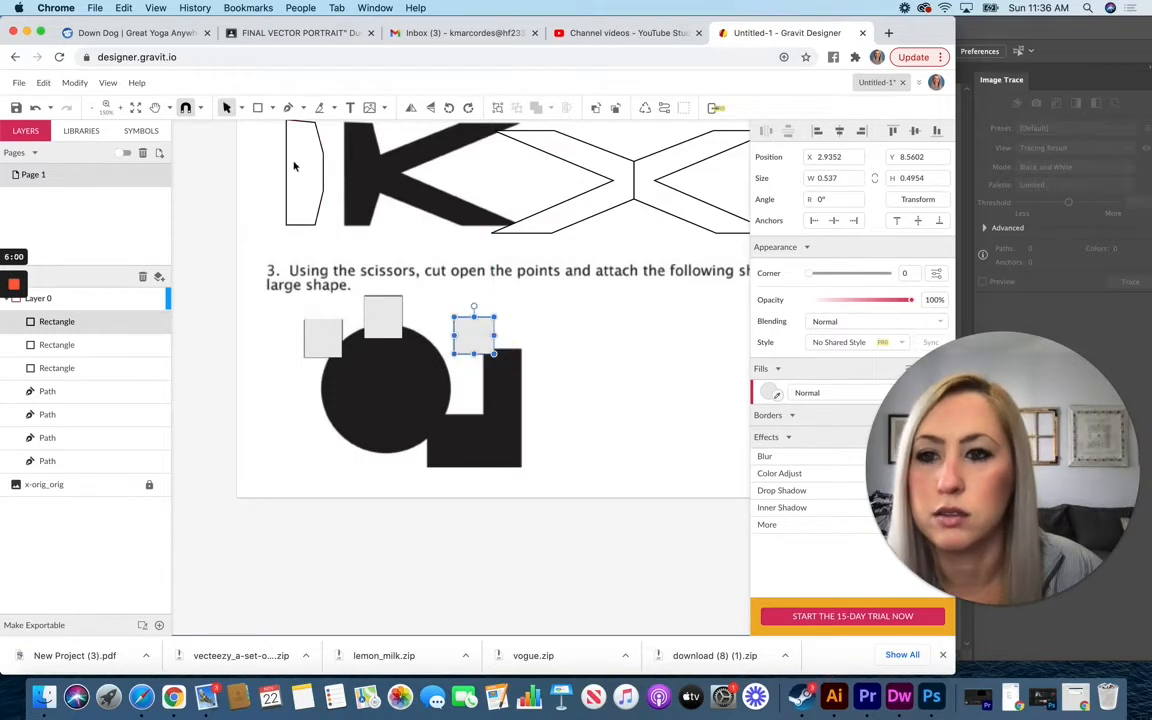
Trace exercise 3's L shape with a tall rectangle about 0.52 by 1.59 in and an overlapping lower block about 0.88 by 0.71 in.
left_click(258, 107)
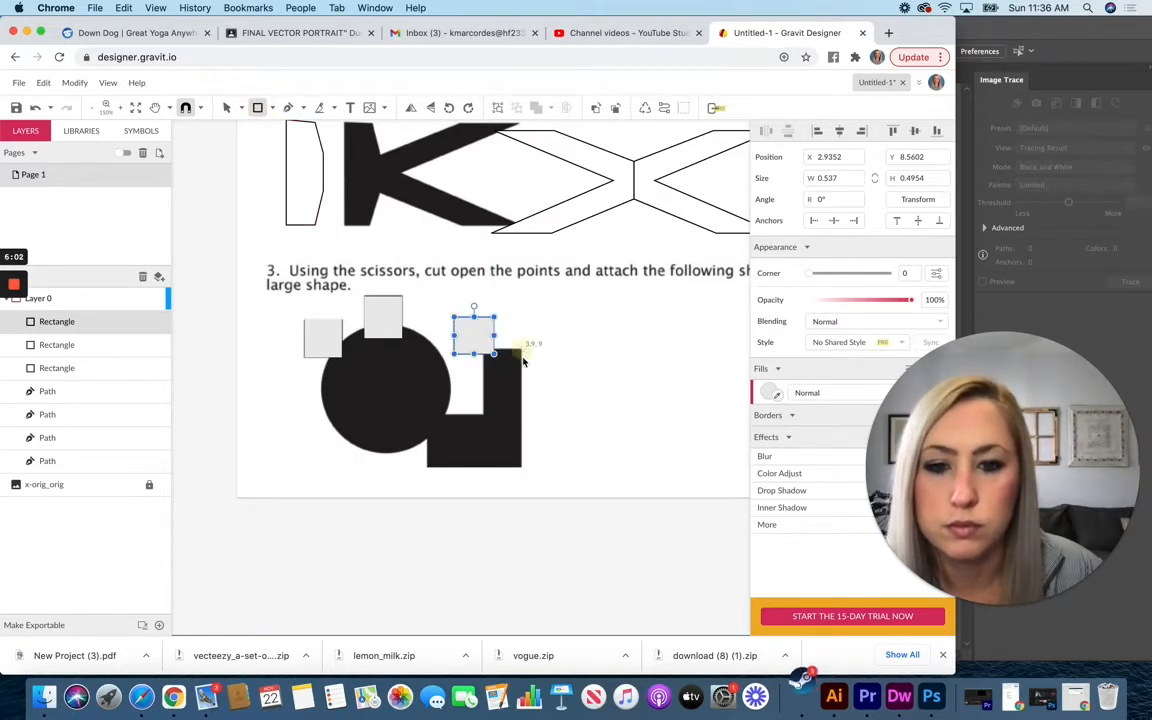
left_click_drag(522, 350, 484, 468)
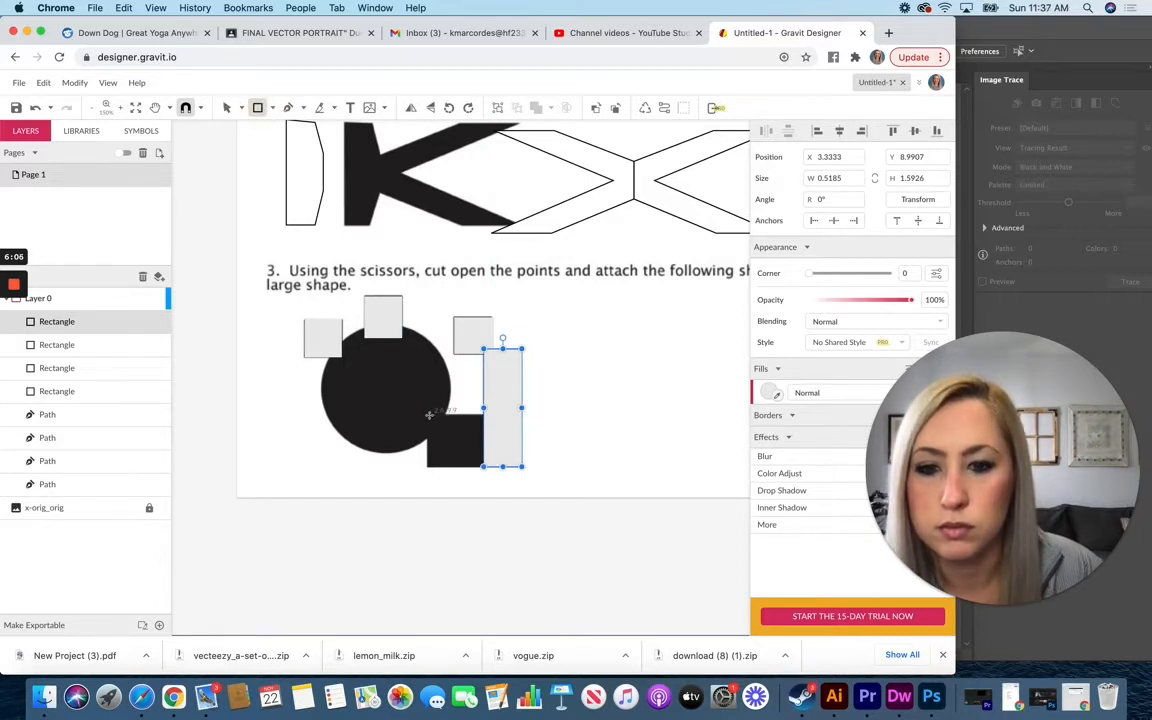
left_click_drag(429, 414, 494, 466)
key("v")
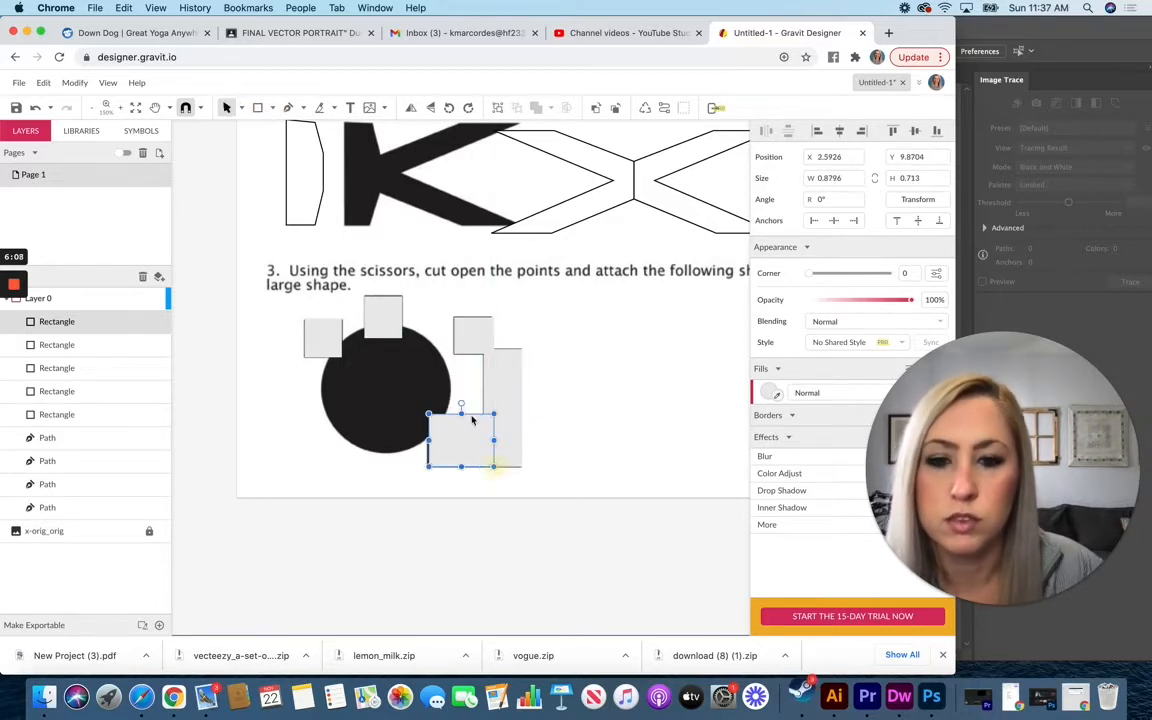
Draw a circle about 1.69 in across over exercise 3's large black circle with the Ellipse tool.
left_click(271, 108)
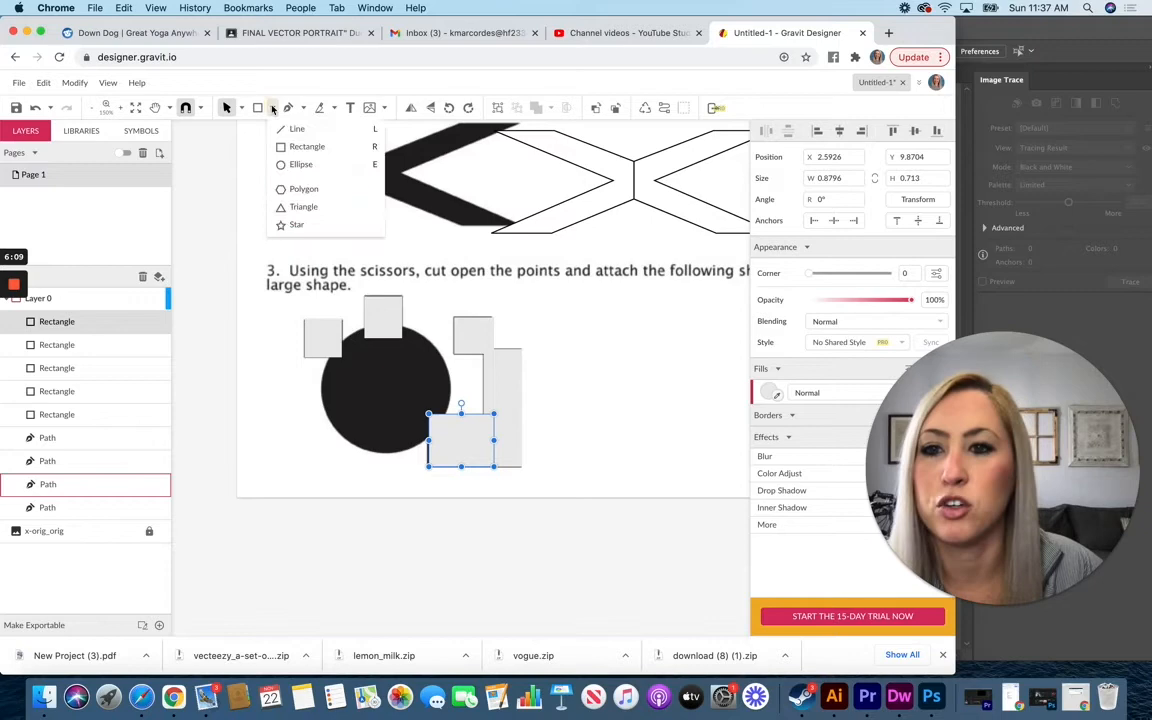
left_click(301, 165)
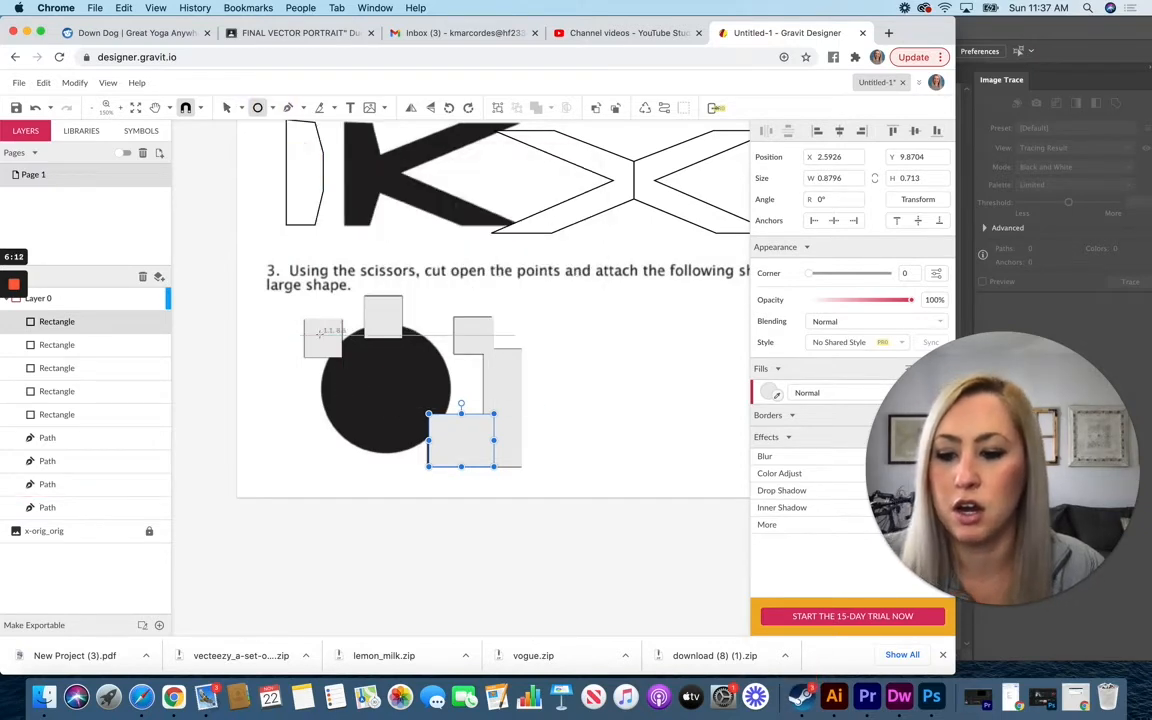
left_click_drag(322, 333, 449, 460)
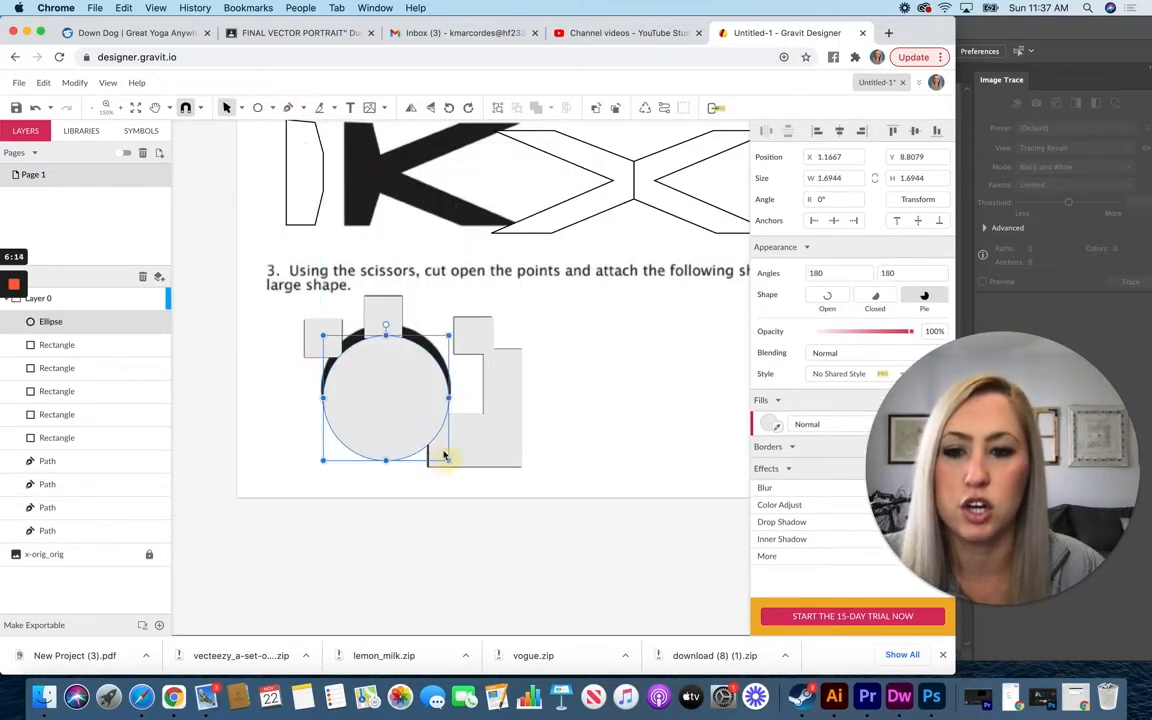
Enlarge the circle to about 1.81 by 1.80 in and move it up and left to cover the worksheet's black circle.
left_click(399, 385)
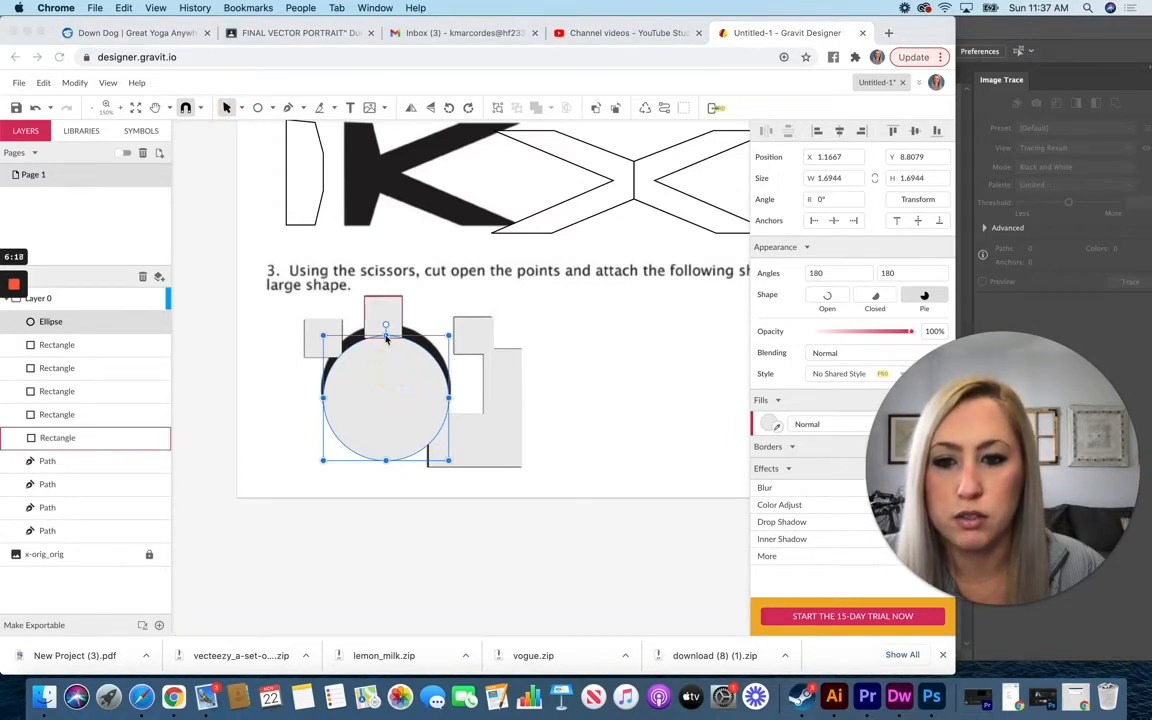
left_click(451, 332)
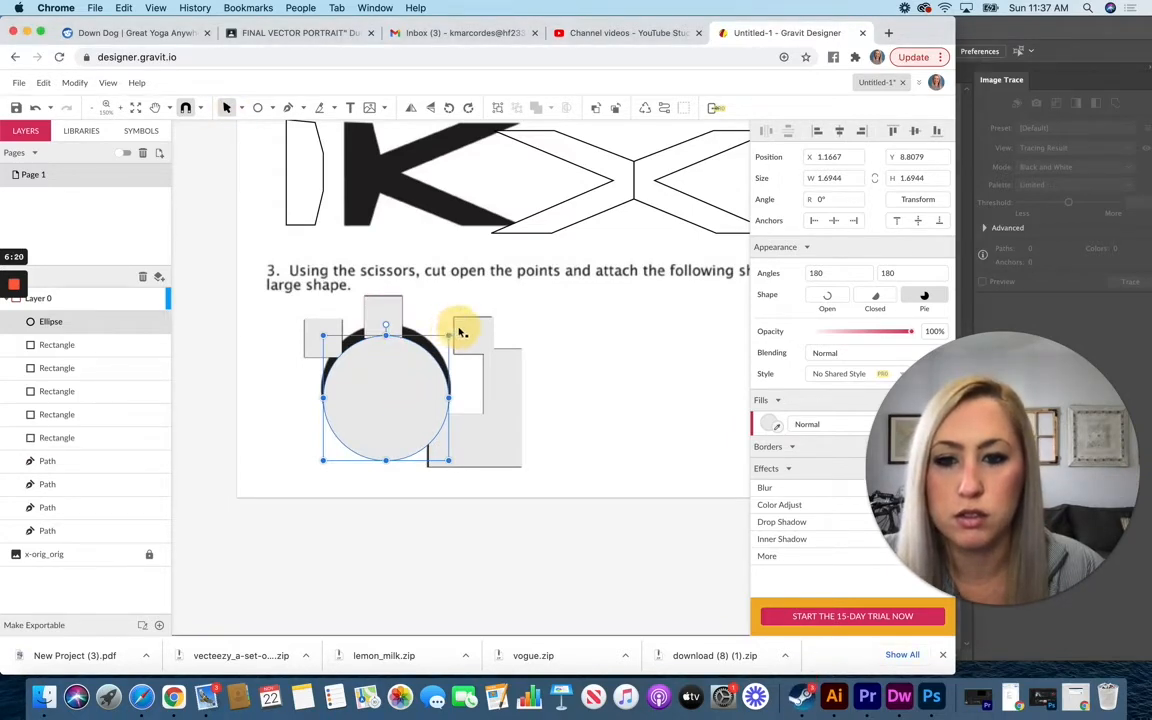
left_click_drag(449, 335, 457, 327)
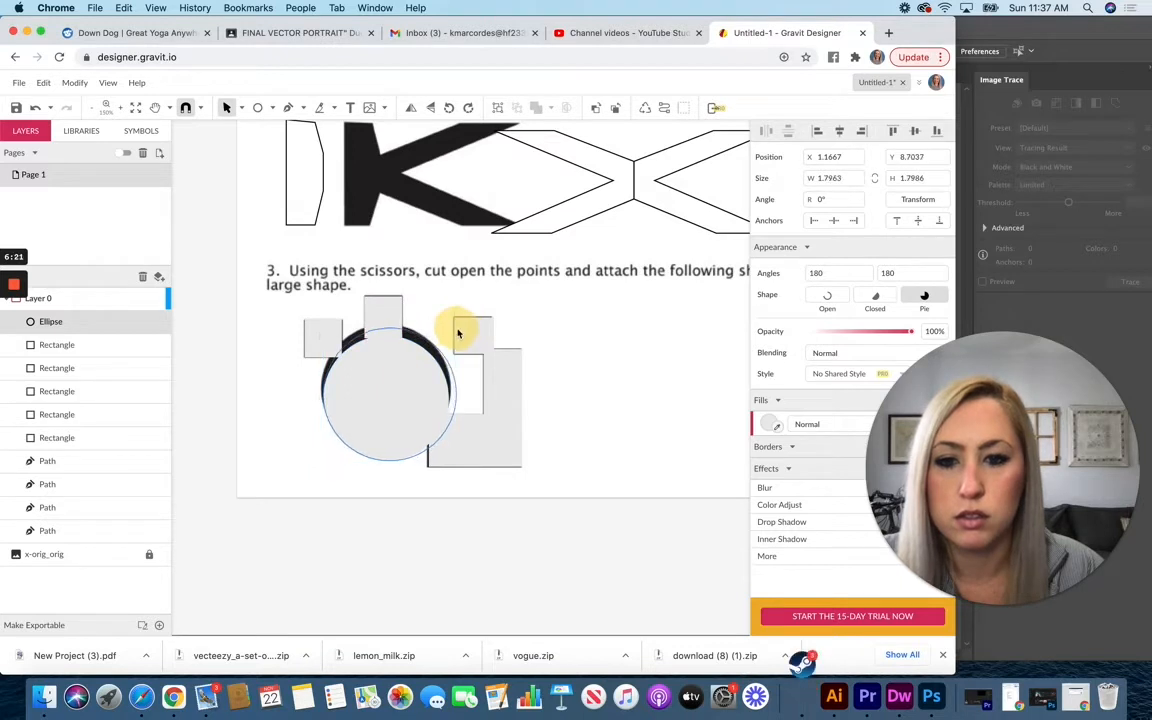
left_click(399, 368)
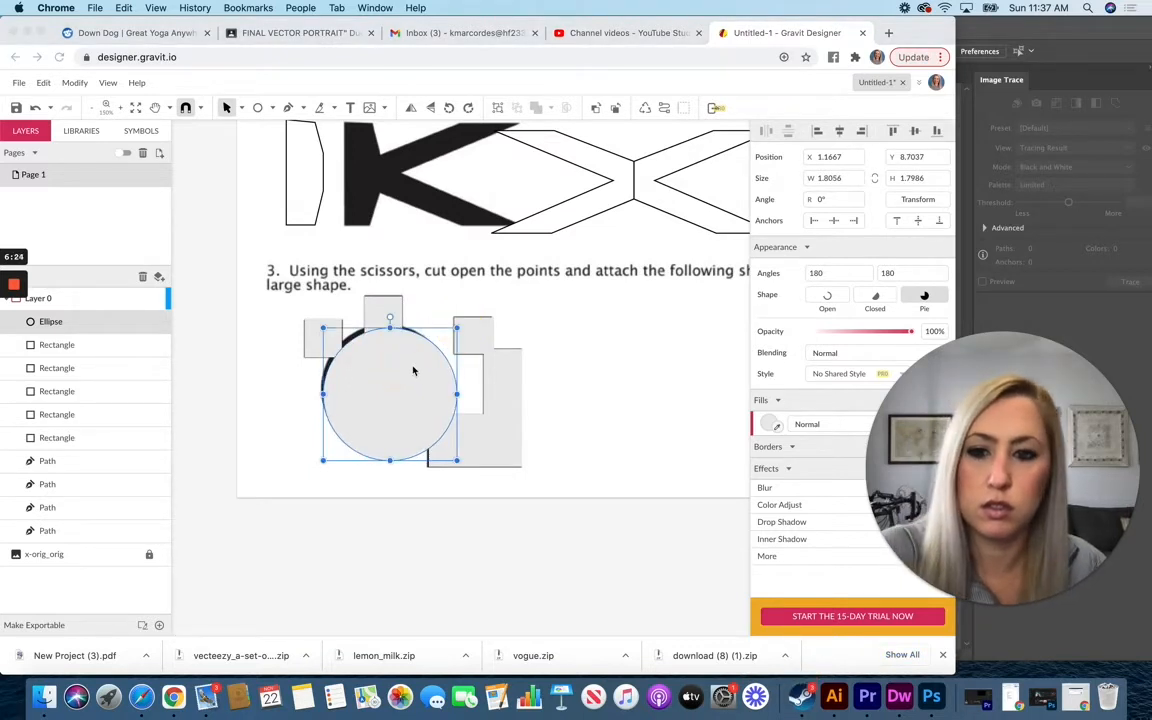
left_click(387, 336)
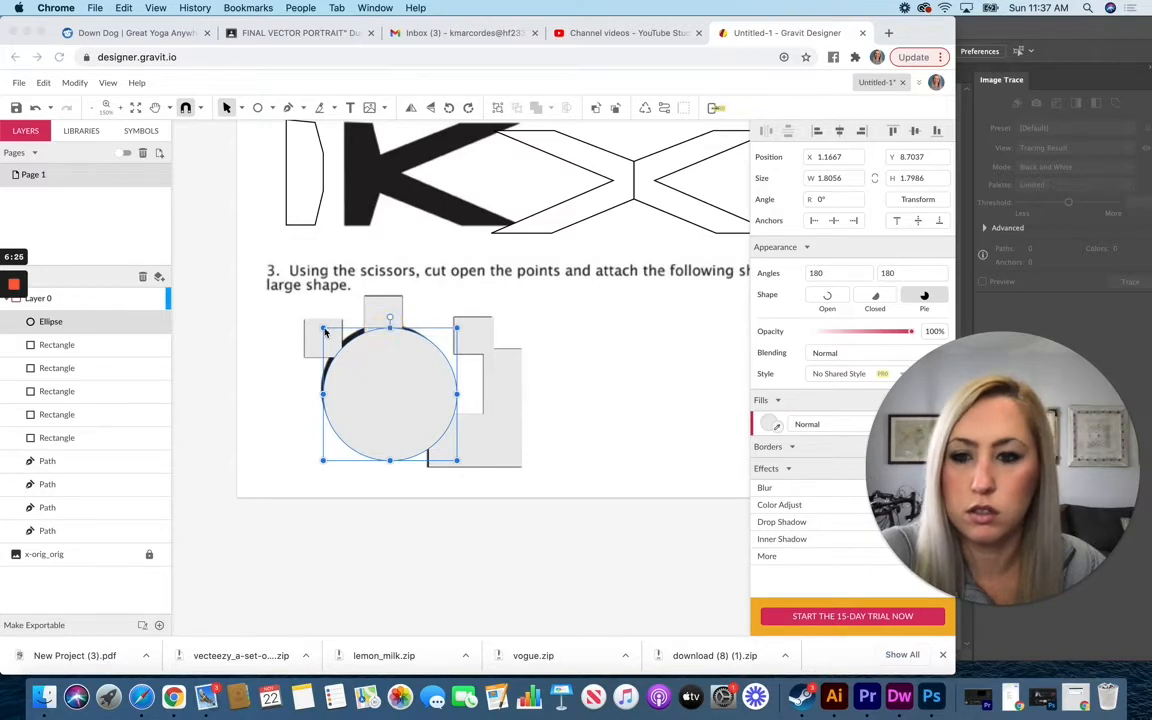
left_click(386, 388)
mouse_move(24, 349)
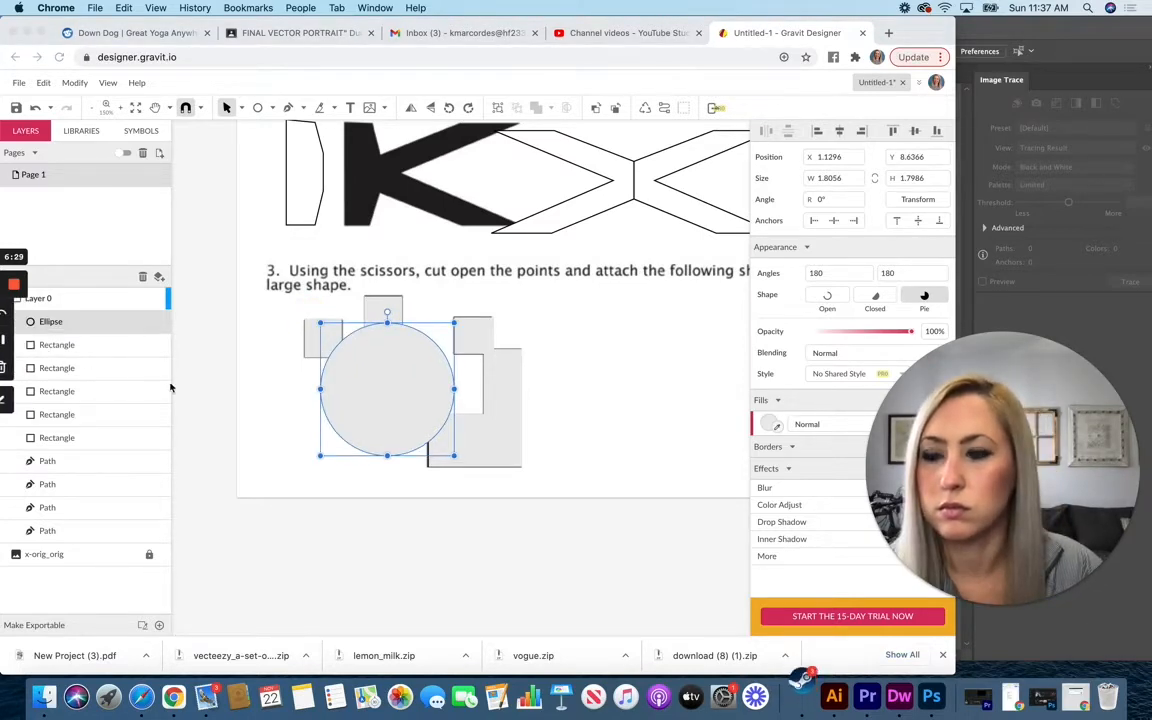
left_click(356, 590)
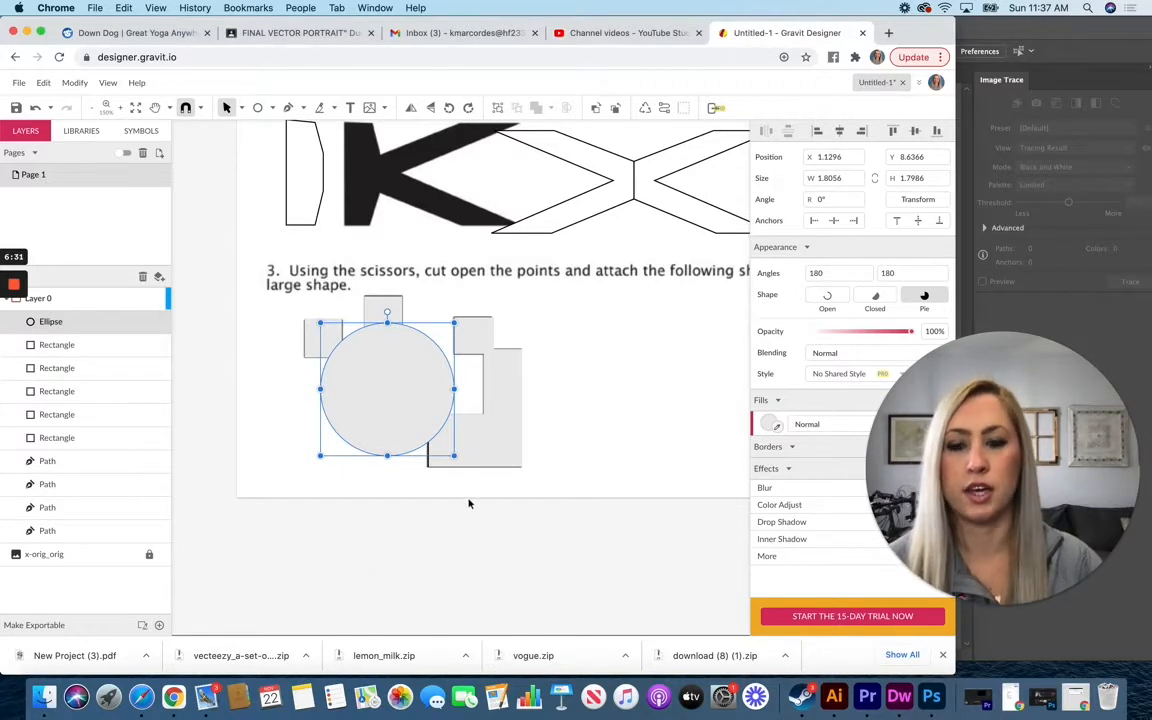
left_click(320, 337)
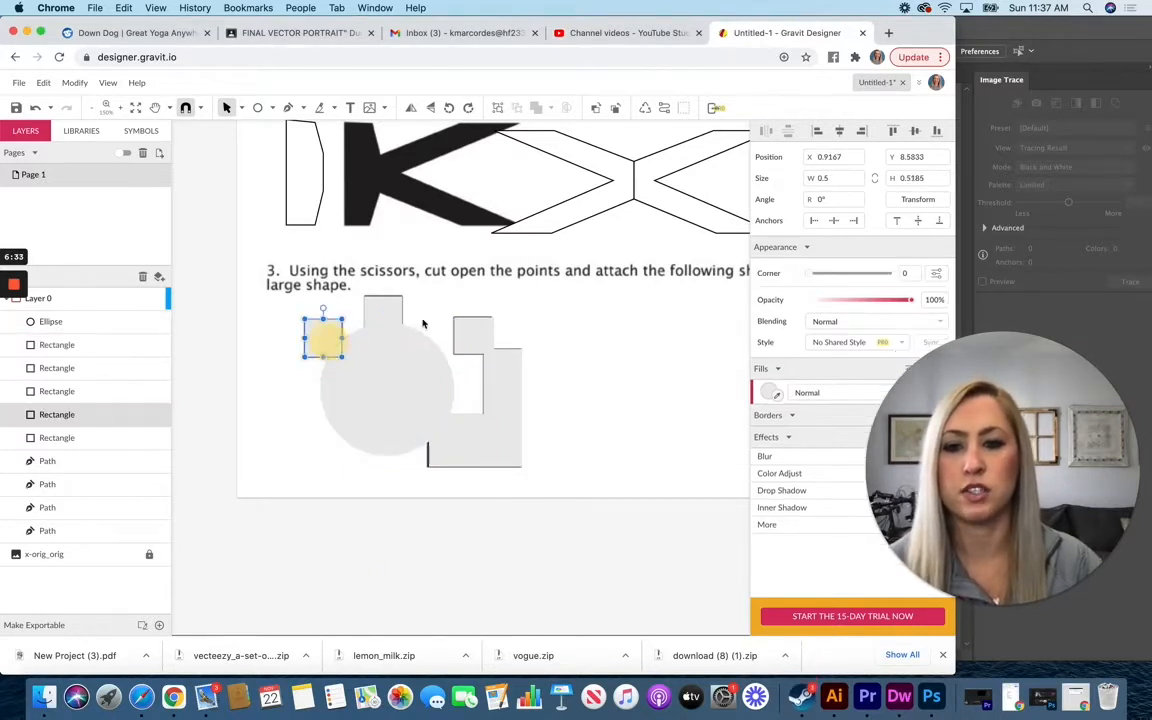
left_click(383, 310)
left_click(472, 335)
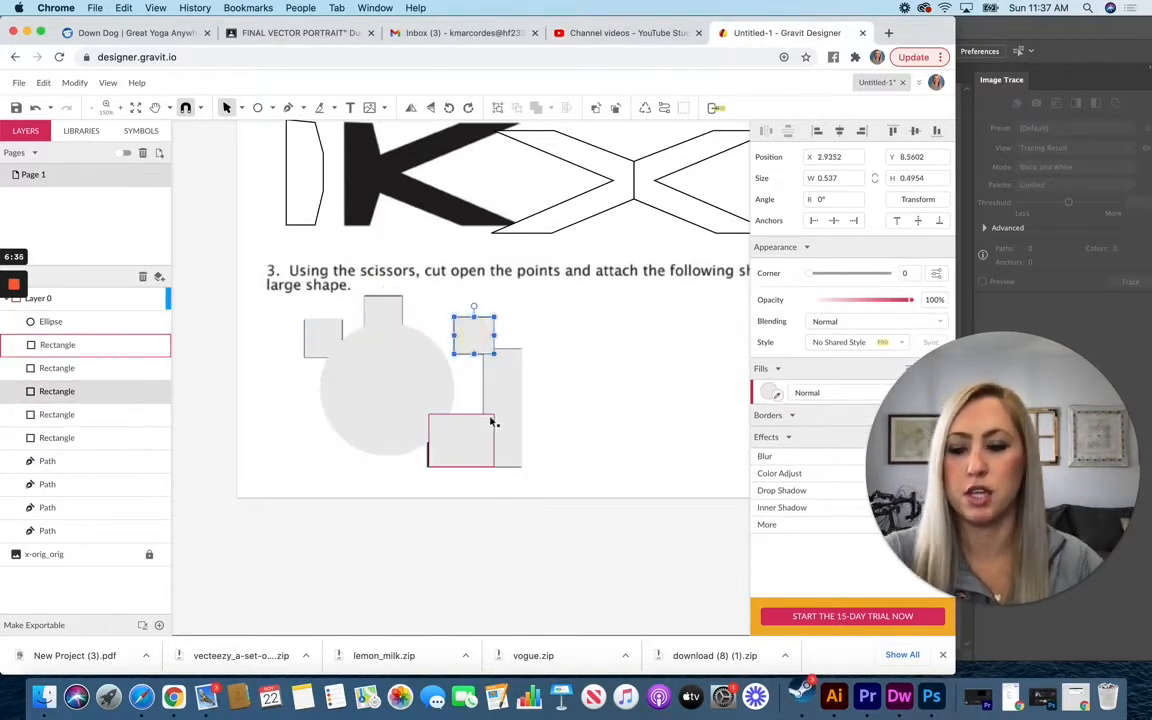
left_click(390, 312, "shift")
left_click(329, 334, "shift")
left_click(380, 404, "shift")
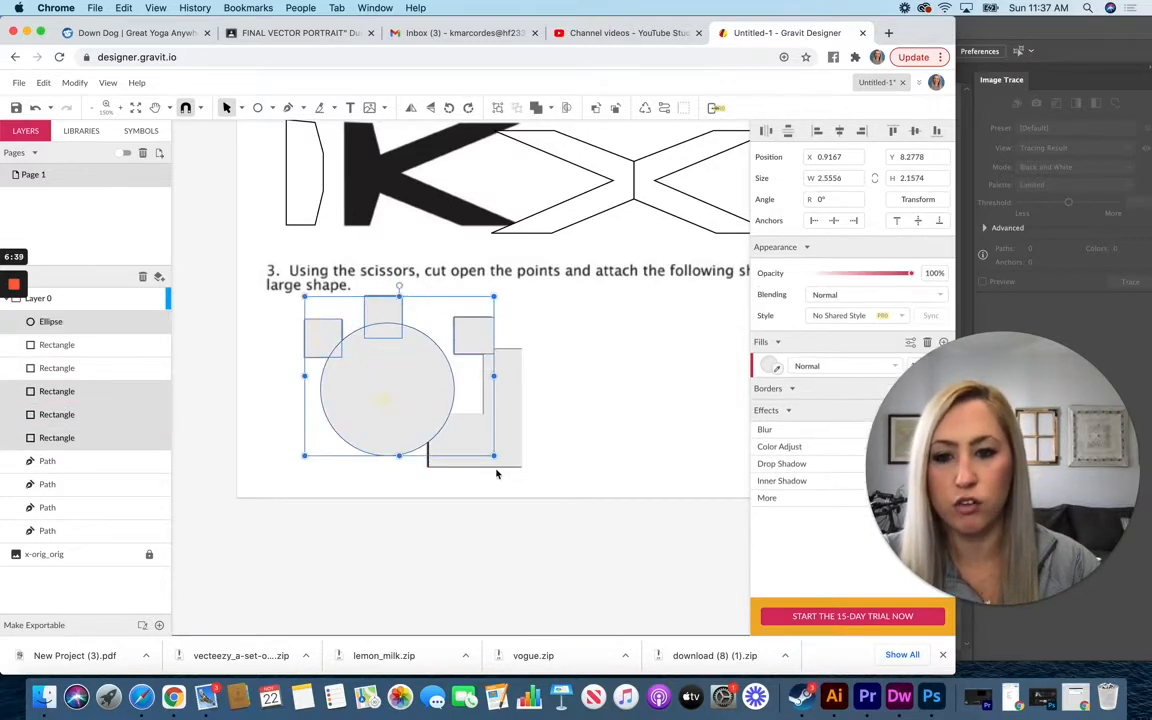
left_click(472, 445, "shift")
left_click(510, 405, "shift")
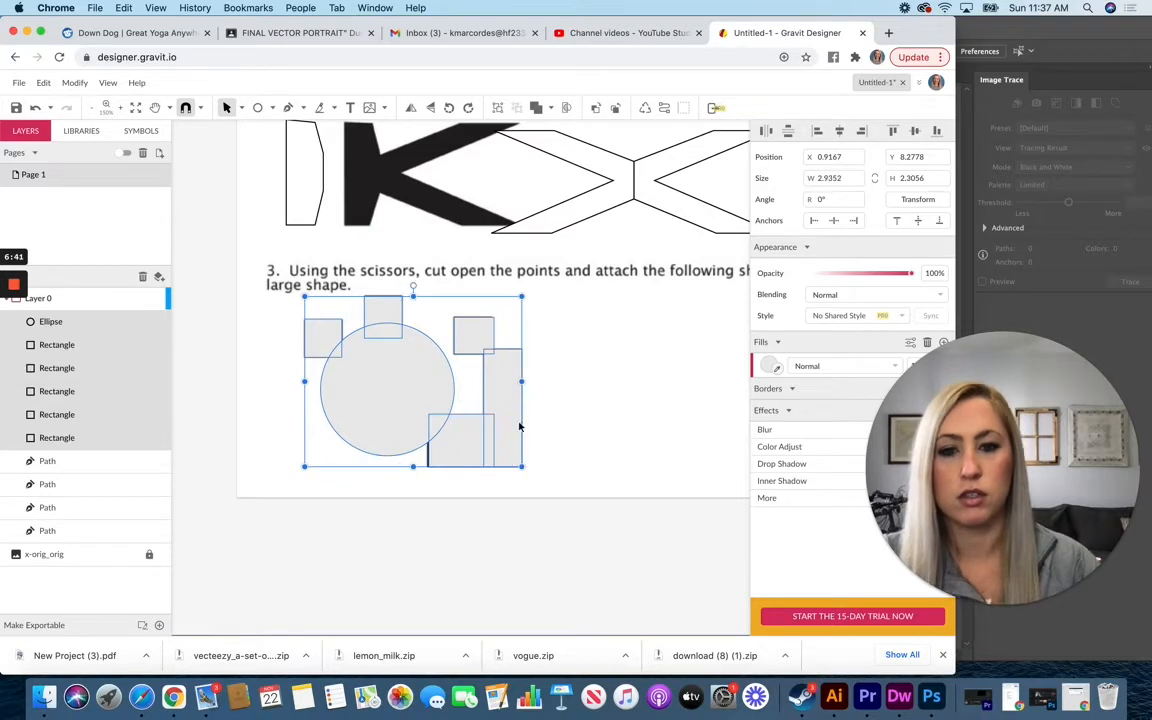
left_click(548, 462)
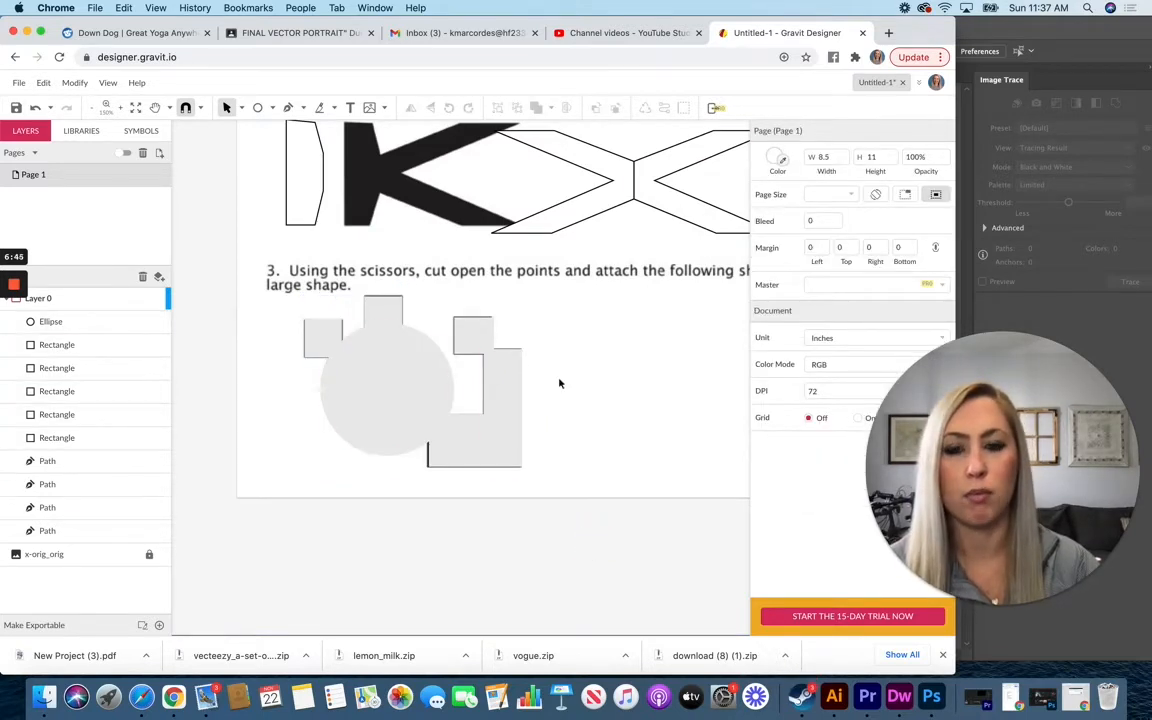
Select exercise 3's traced circle and all five rectangles together and combine them into one compound shape.
left_click_drag(282, 296, 596, 483)
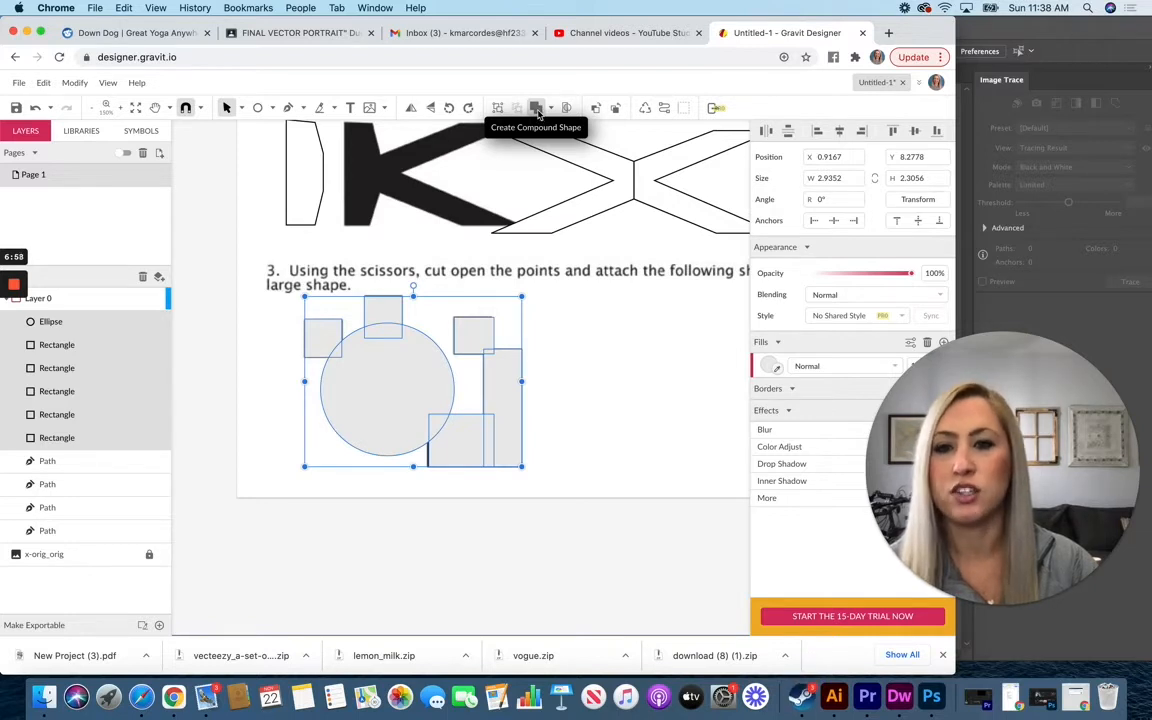
left_click(75, 82)
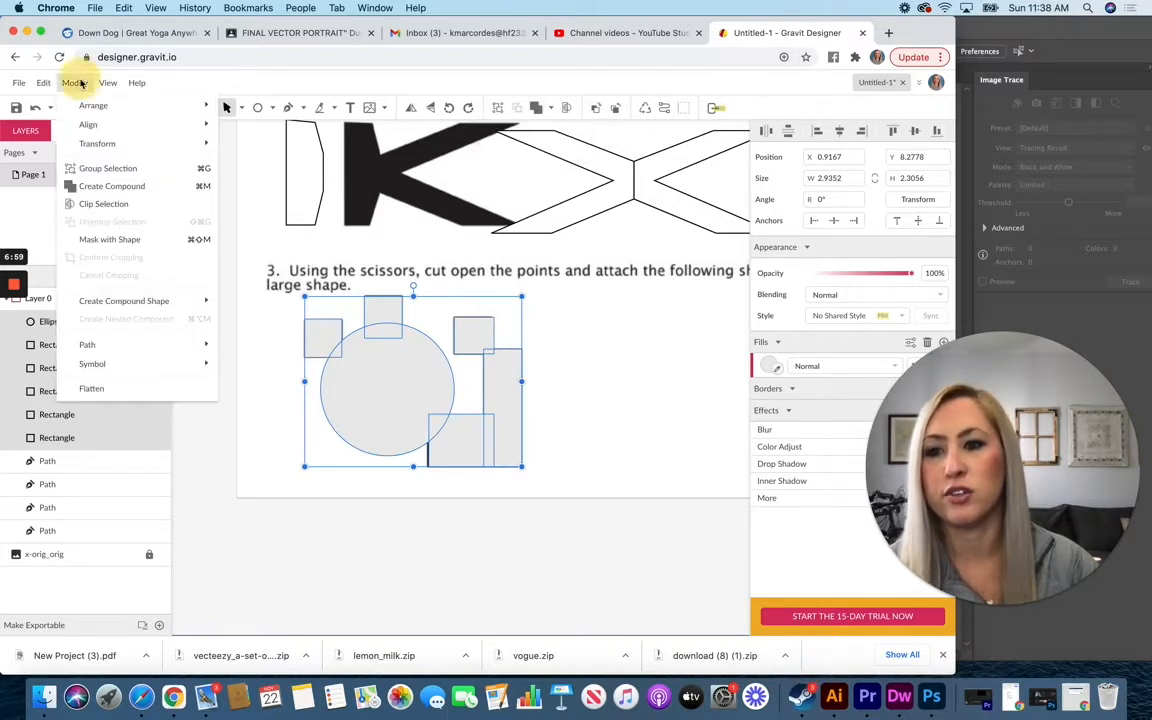
left_click(150, 190)
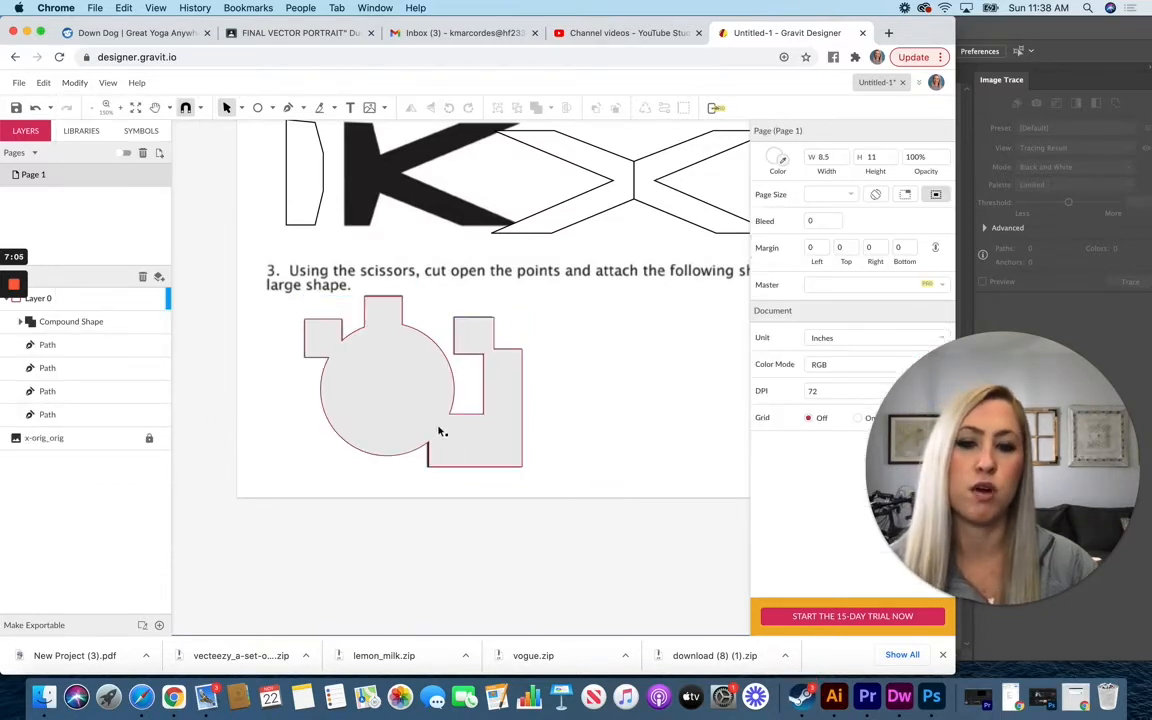
Place the compound shape beside the worksheet's black version, at about X 4, Y 8.33, and fill it with red #B91616.
left_click_drag(405, 410, 645, 404)
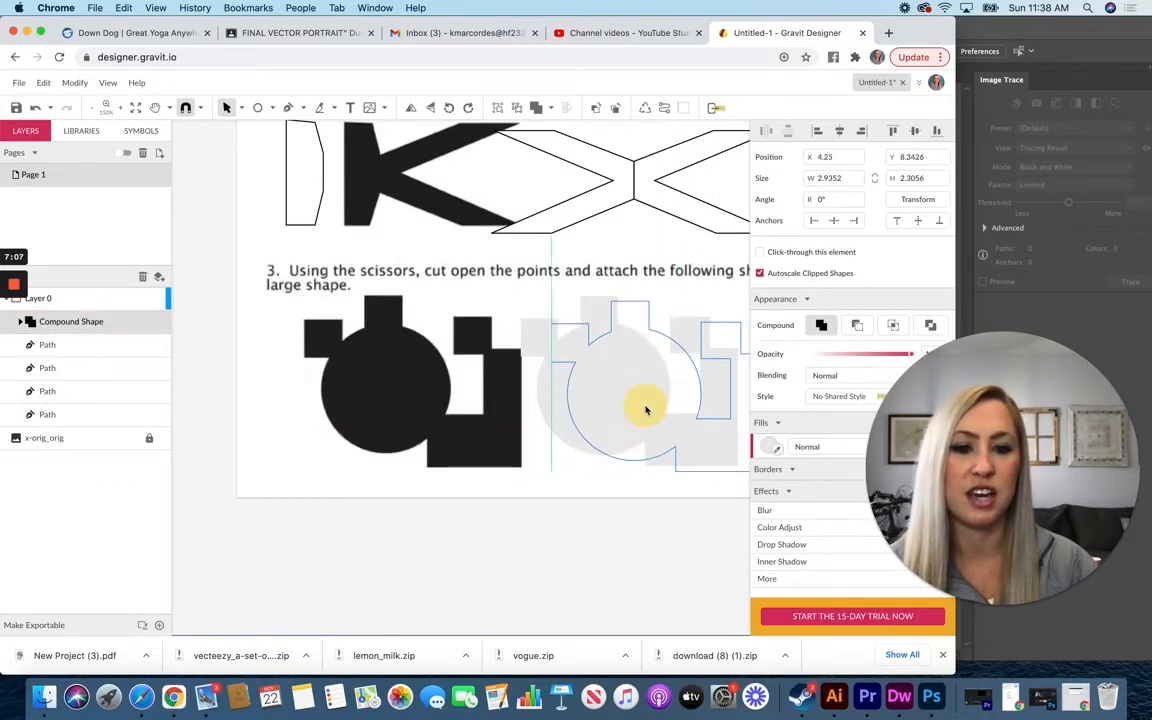
left_click(769, 447)
left_click(913, 196)
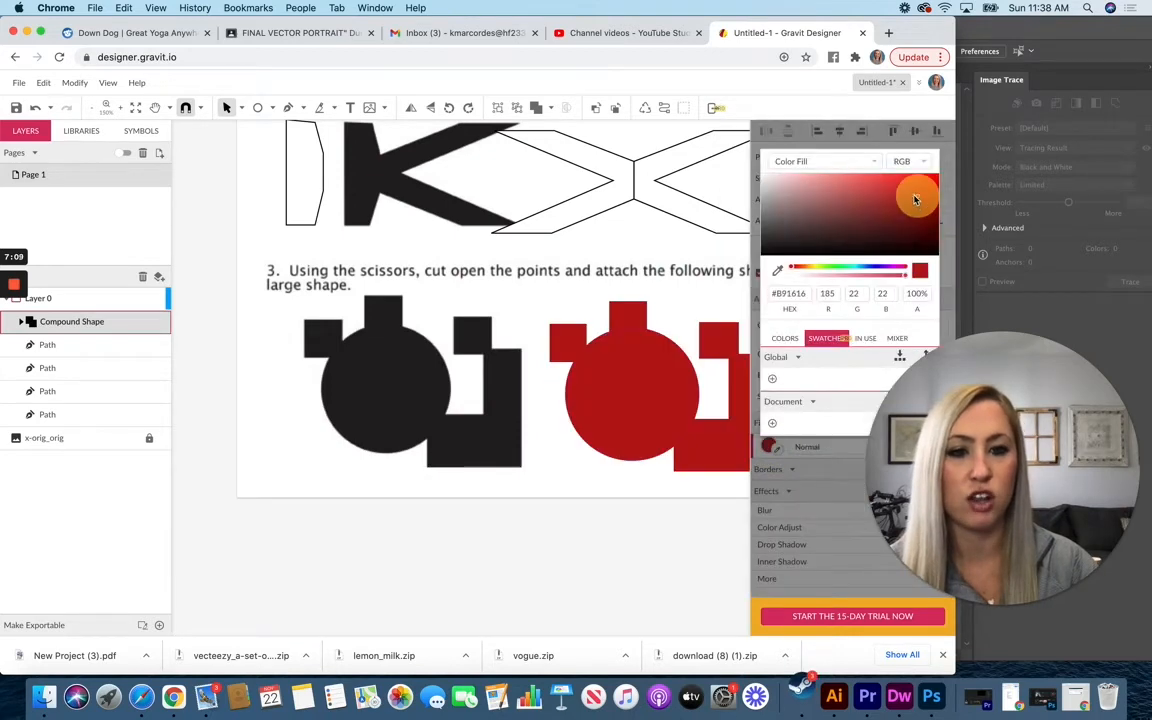
left_click(591, 511)
left_click_drag(637, 392, 622, 390)
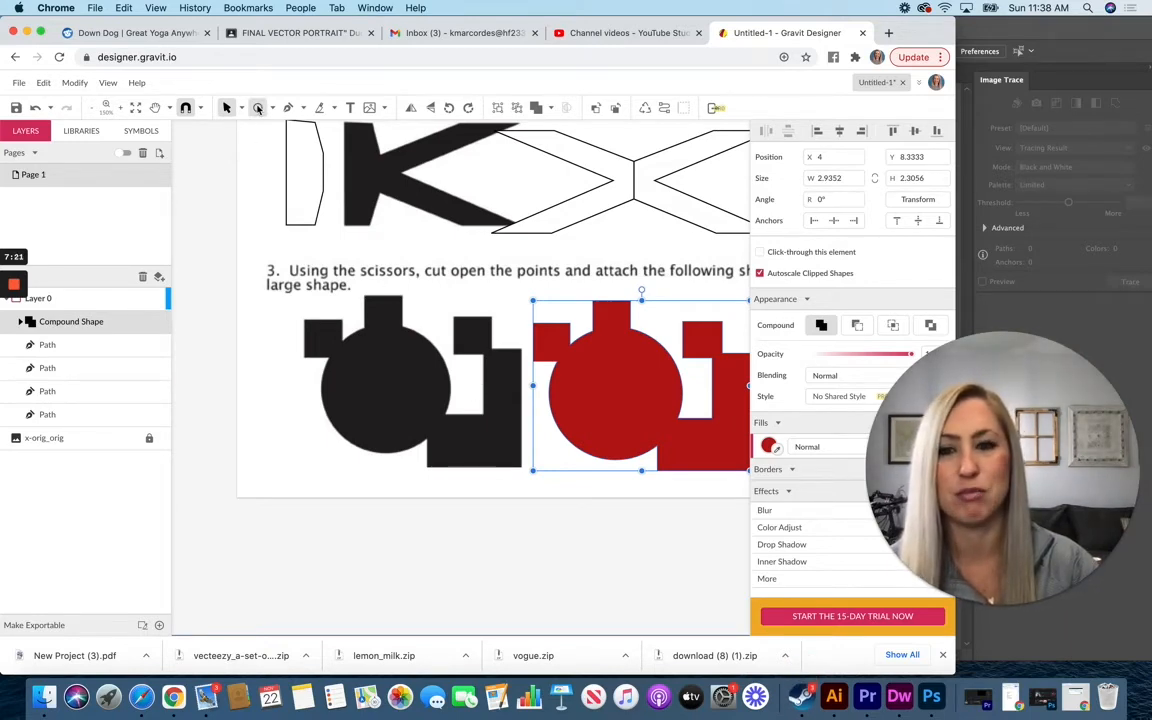
Draw a square about 0.33 in wide in the empty area below the page with the Rectangle tool.
scroll(476, 493, "down", 3)
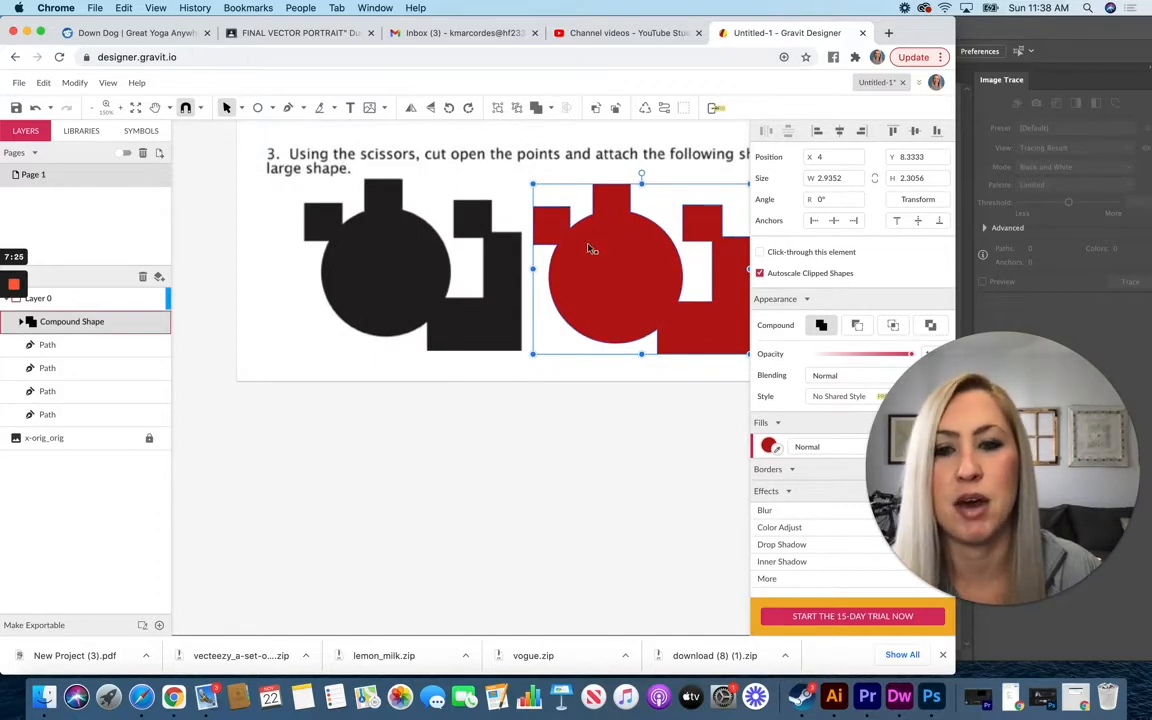
left_click(398, 386)
left_click(270, 109)
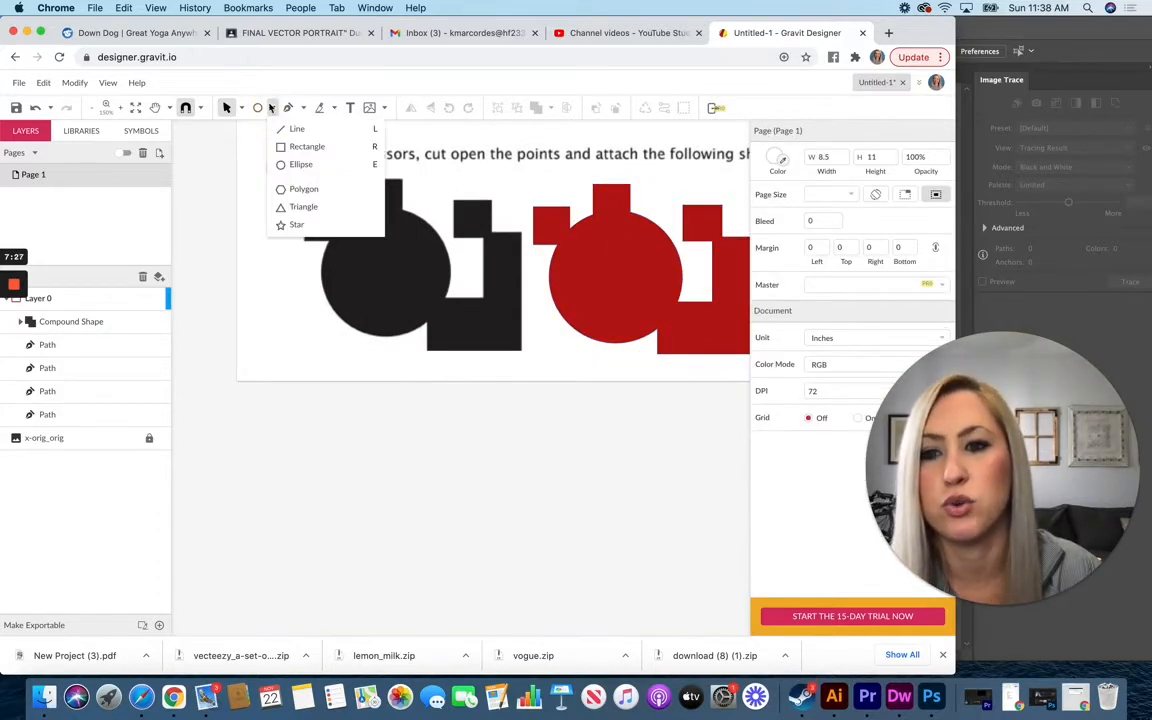
left_click(307, 146)
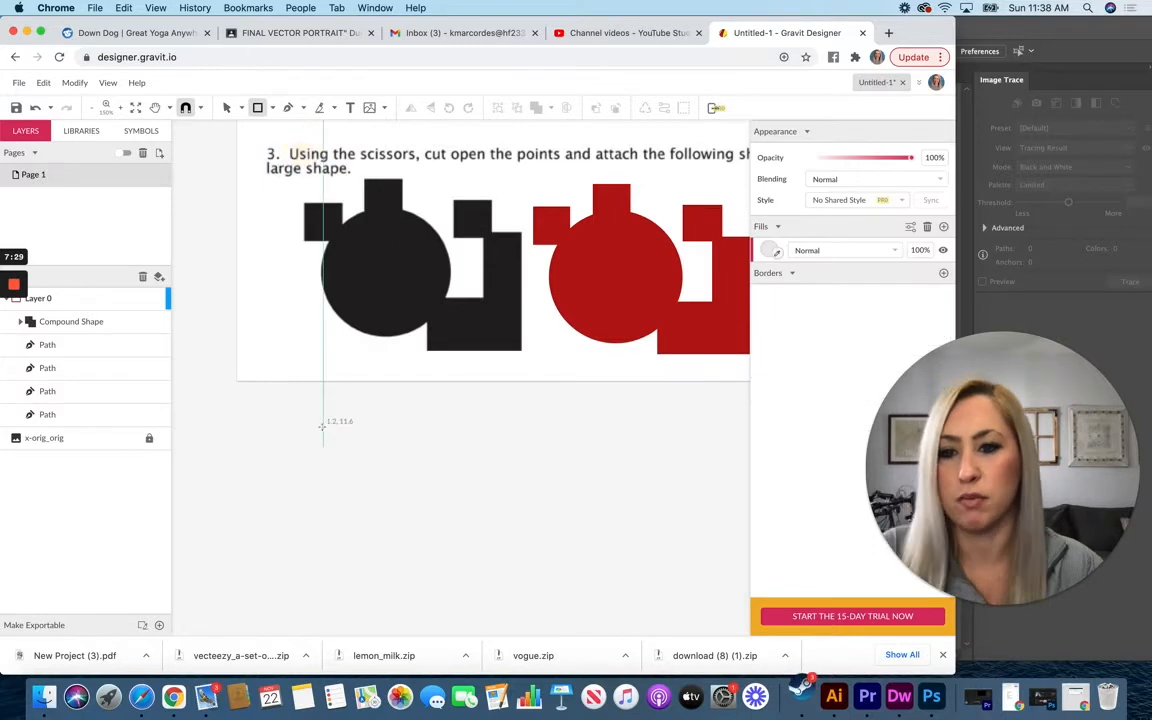
left_click_drag(345, 422, 369, 444)
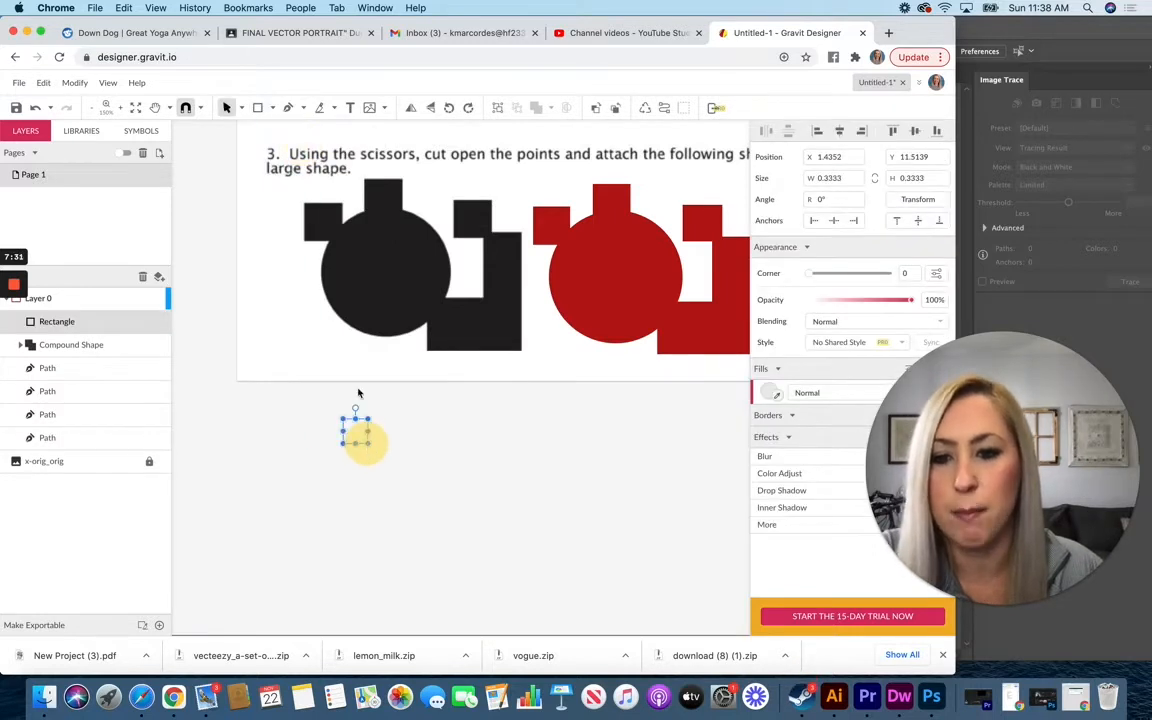
Pick up the compound shape's red fill and draw a red square about 0.3 in wide beside exercise 3's black shape, near the page's left edge.
left_click(768, 394)
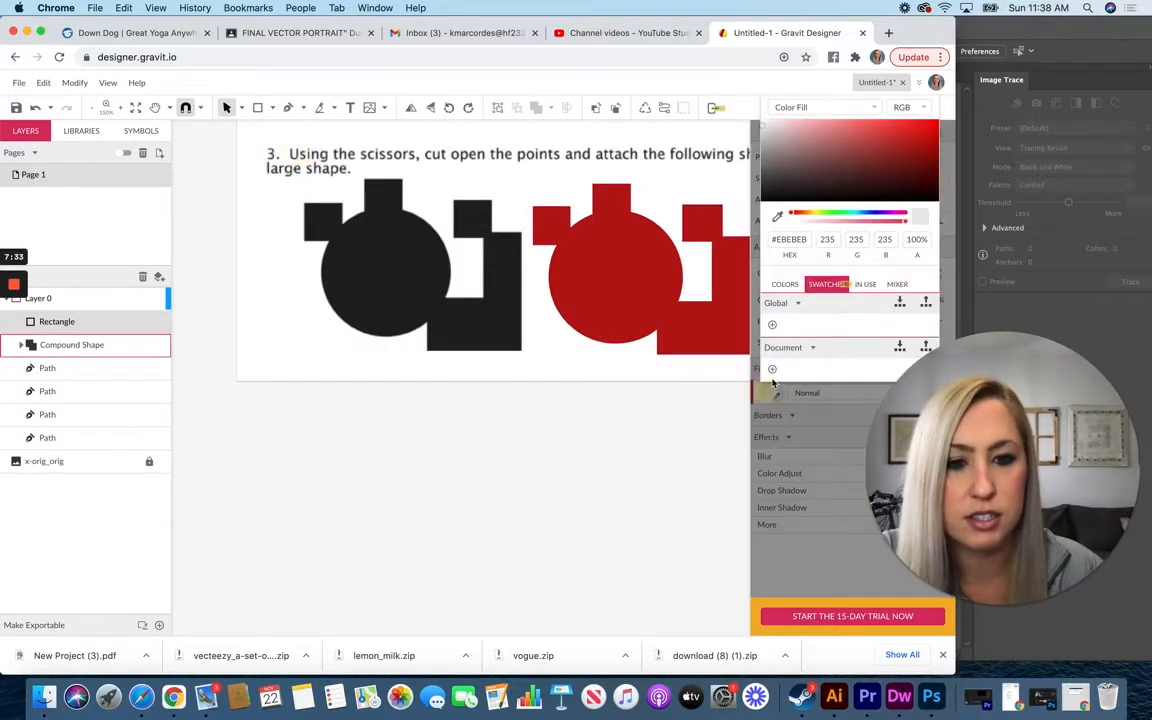
left_click(611, 203)
scroll(565, 305, "up", 3)
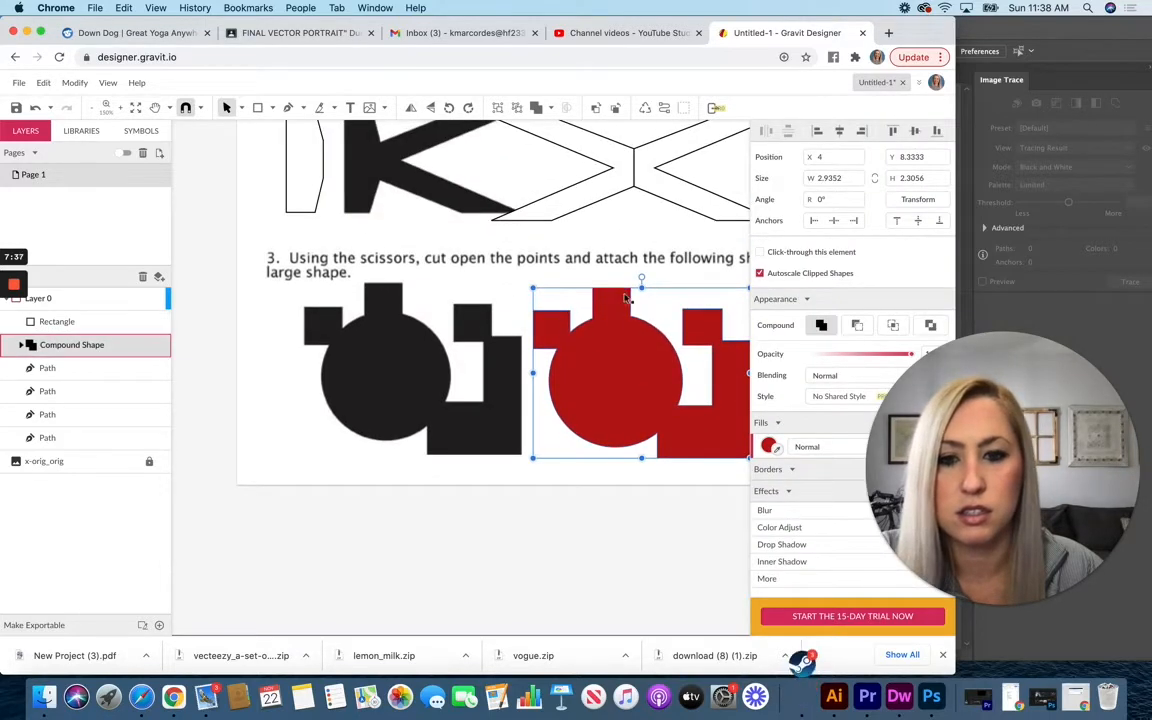
left_click(258, 107)
left_click_drag(258, 331, 283, 356)
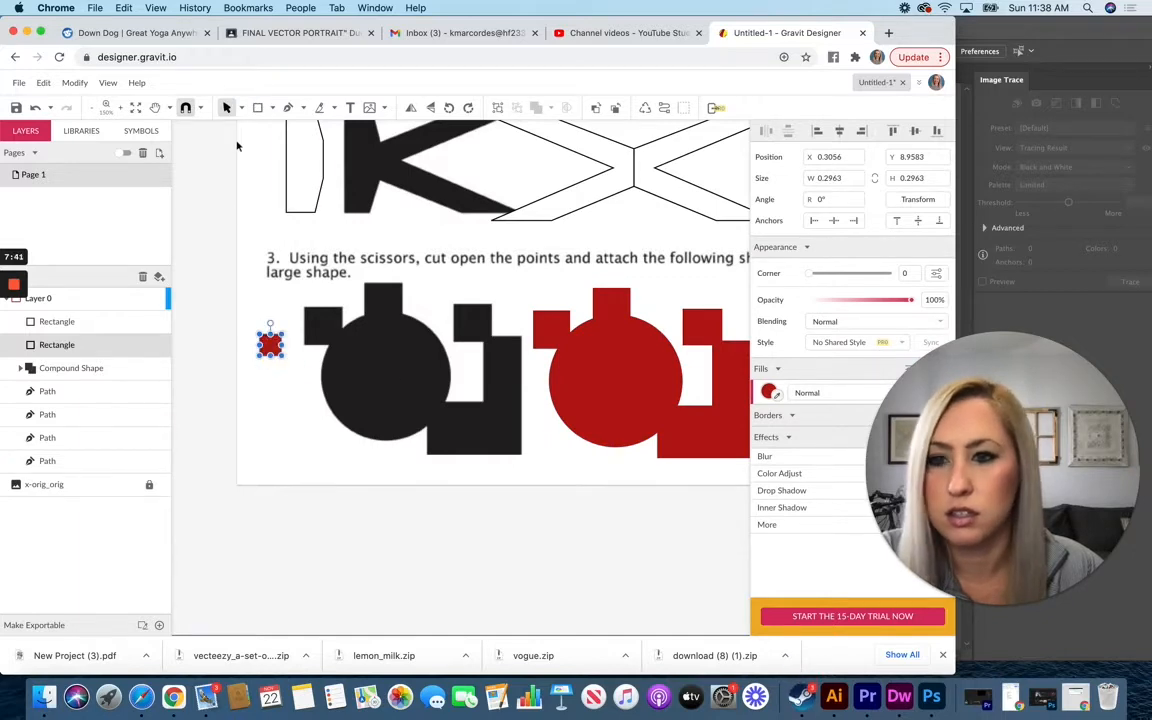
Duplicate the small red square in place three times.
key("super+d")
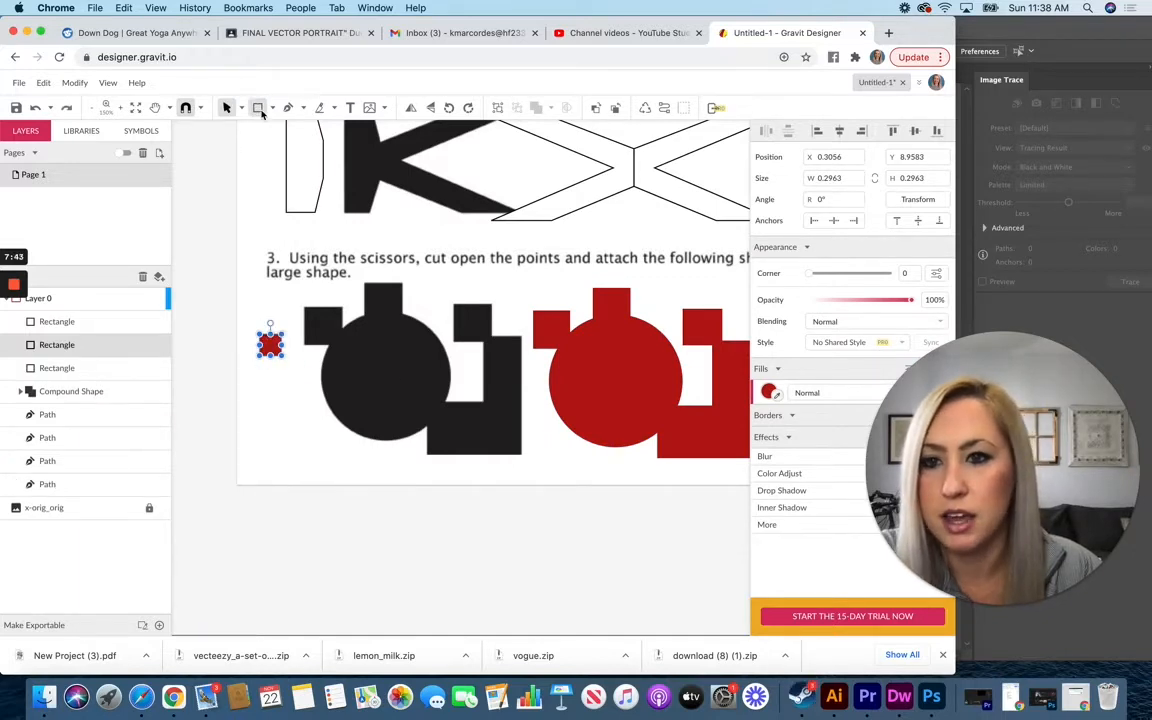
left_click(227, 108)
left_click(219, 304)
left_click(276, 349)
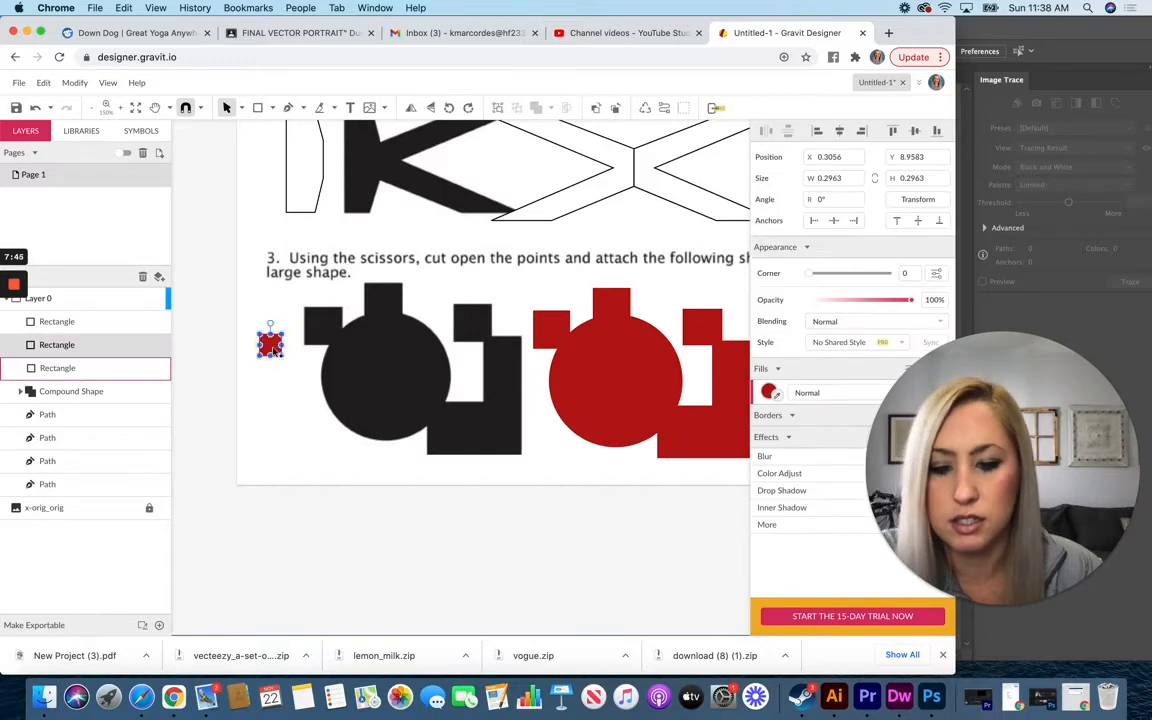
key("super+d")
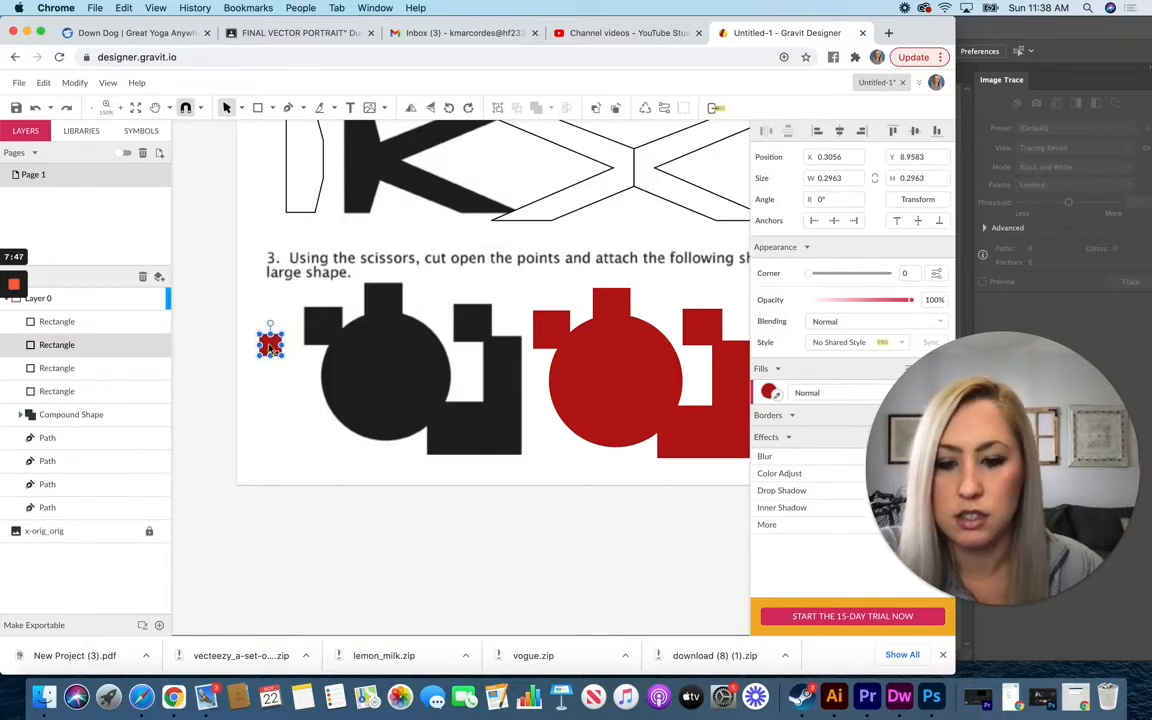
key("super+d")
left_click(280, 380)
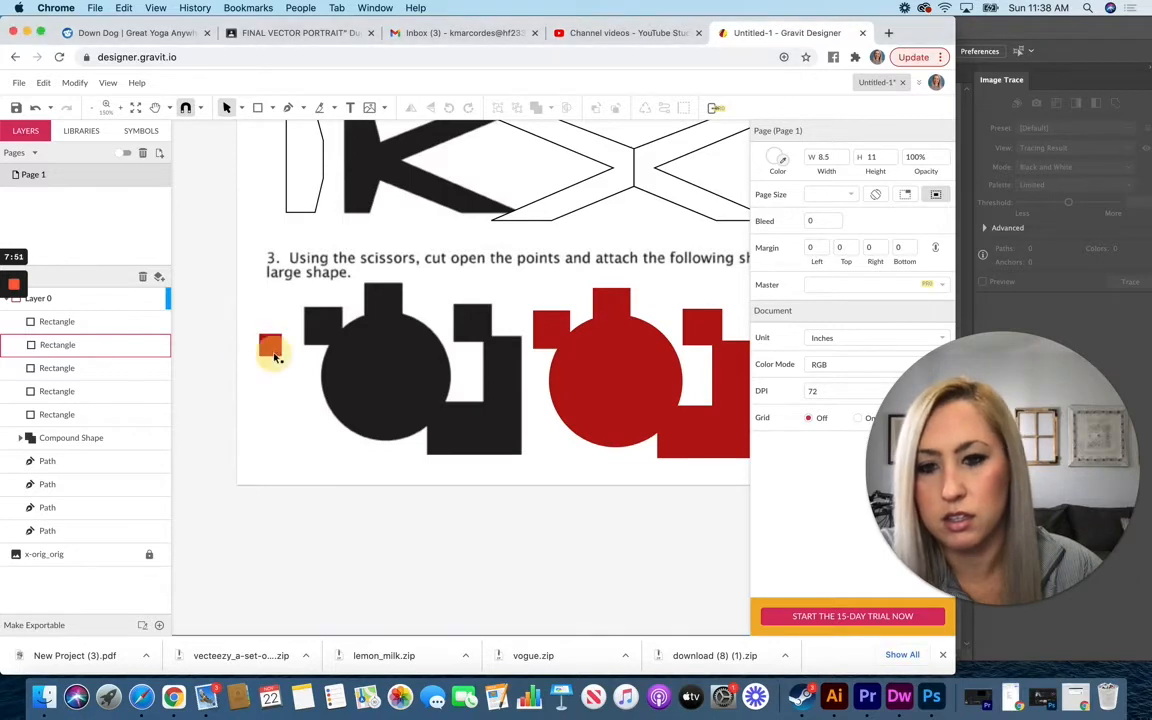
left_click(14, 341)
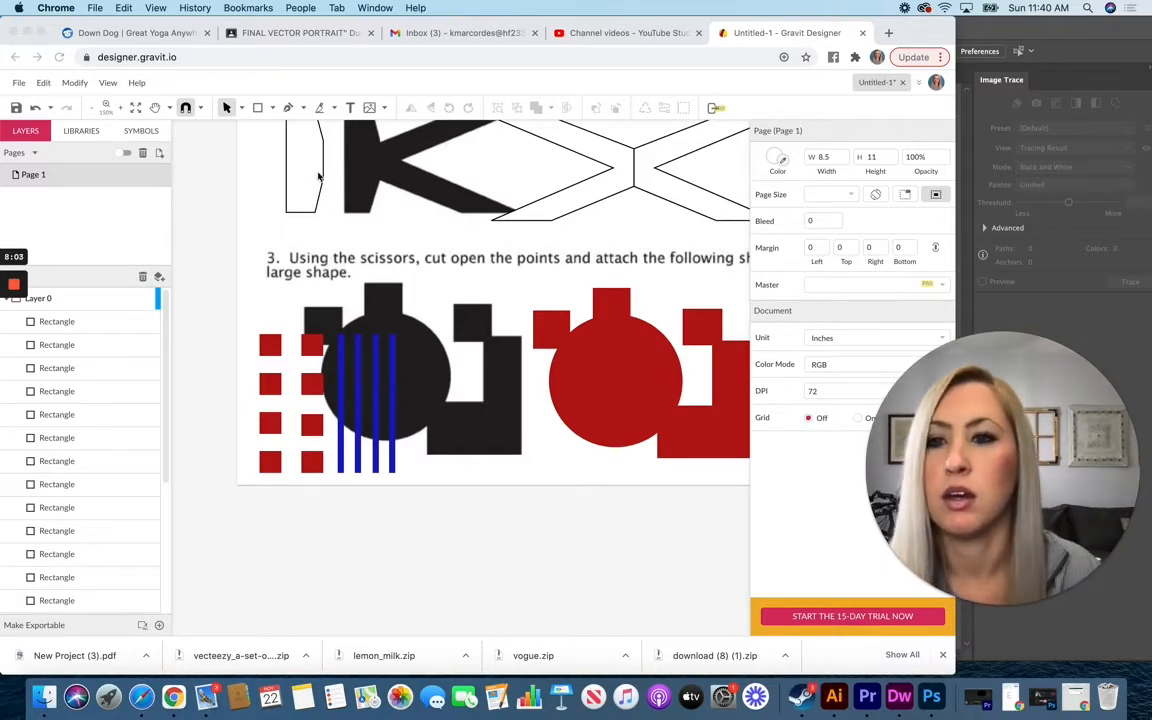
Draw a circle about 1.71 in across over the red squares and blue stripes with the Ellipse tool.
left_click(268, 108)
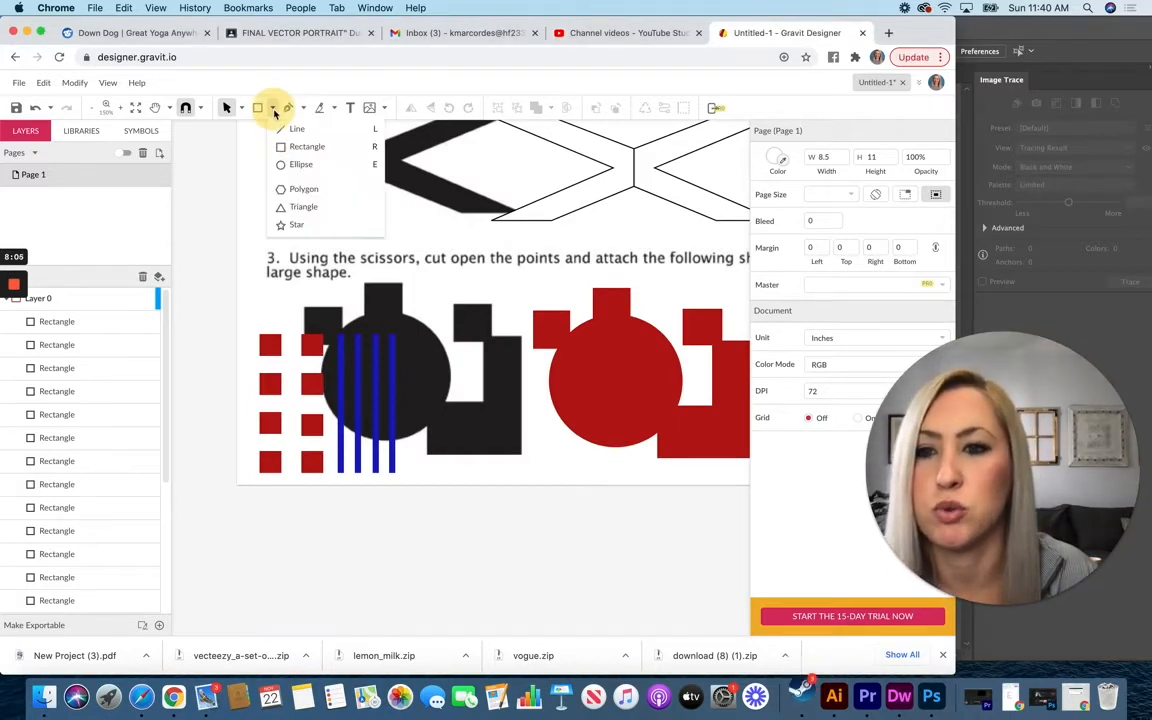
left_click(300, 166)
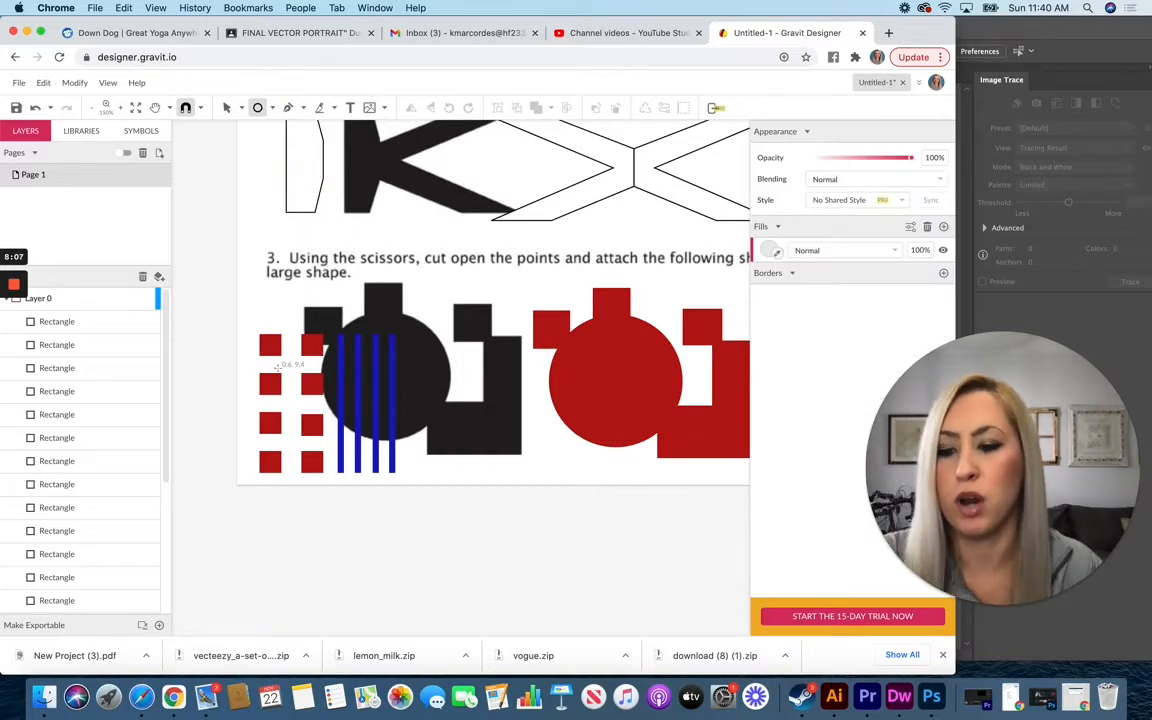
left_click_drag(266, 342, 391, 435)
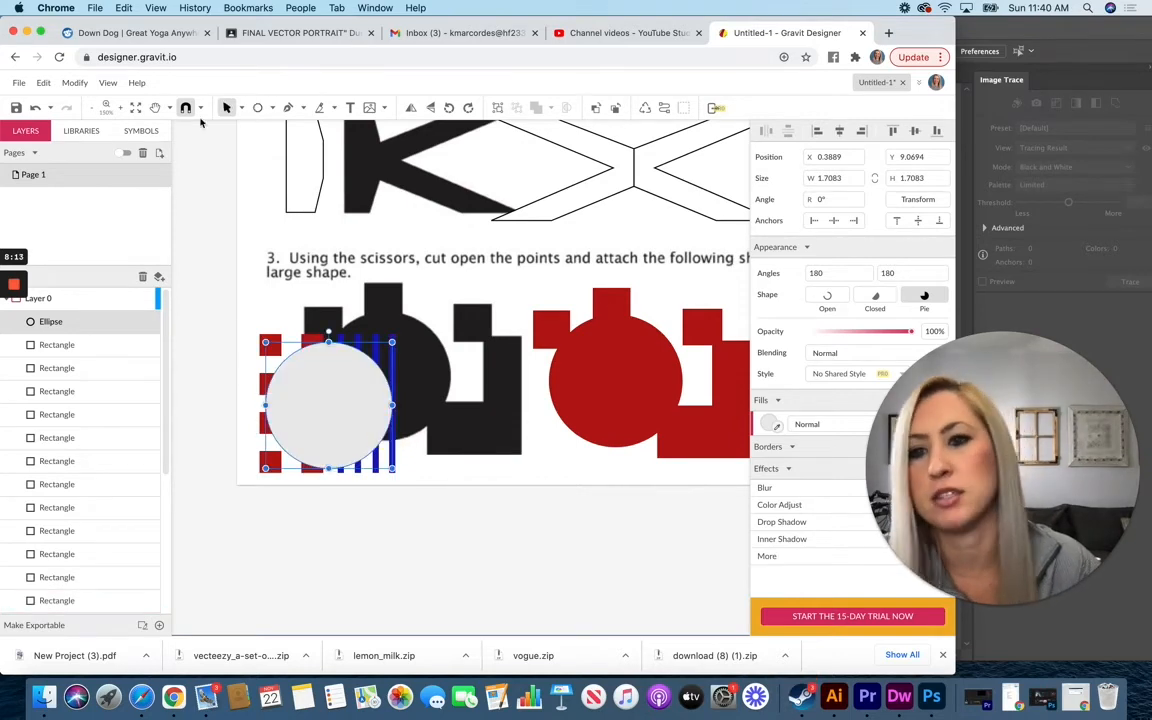
Select the circle with the red squares and blue stripes beneath it and mask them with the circle shape.
left_click_drag(231, 316, 431, 505)
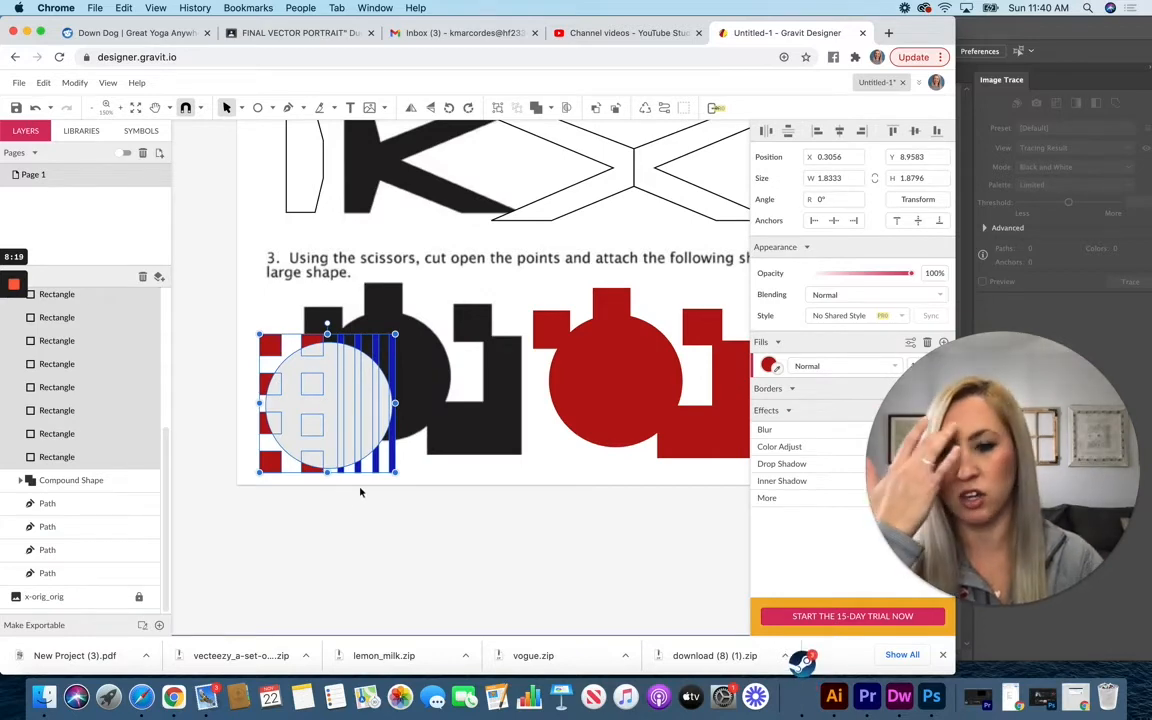
left_click(75, 83)
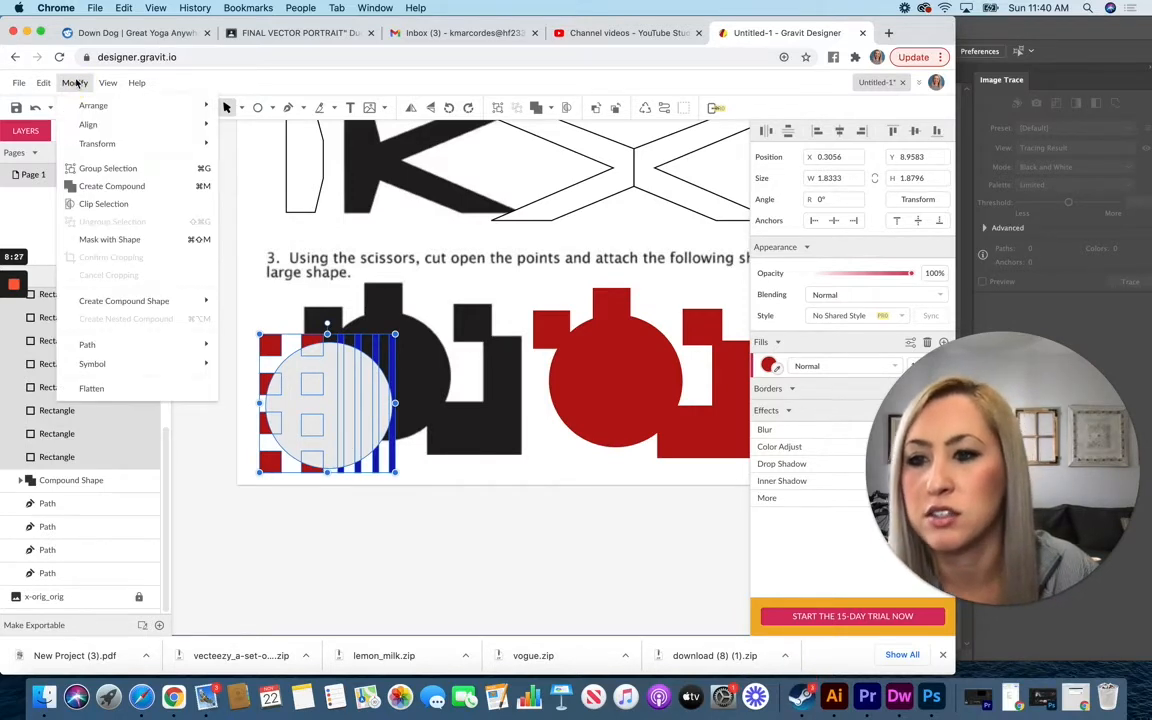
left_click(133, 241)
left_click(446, 587)
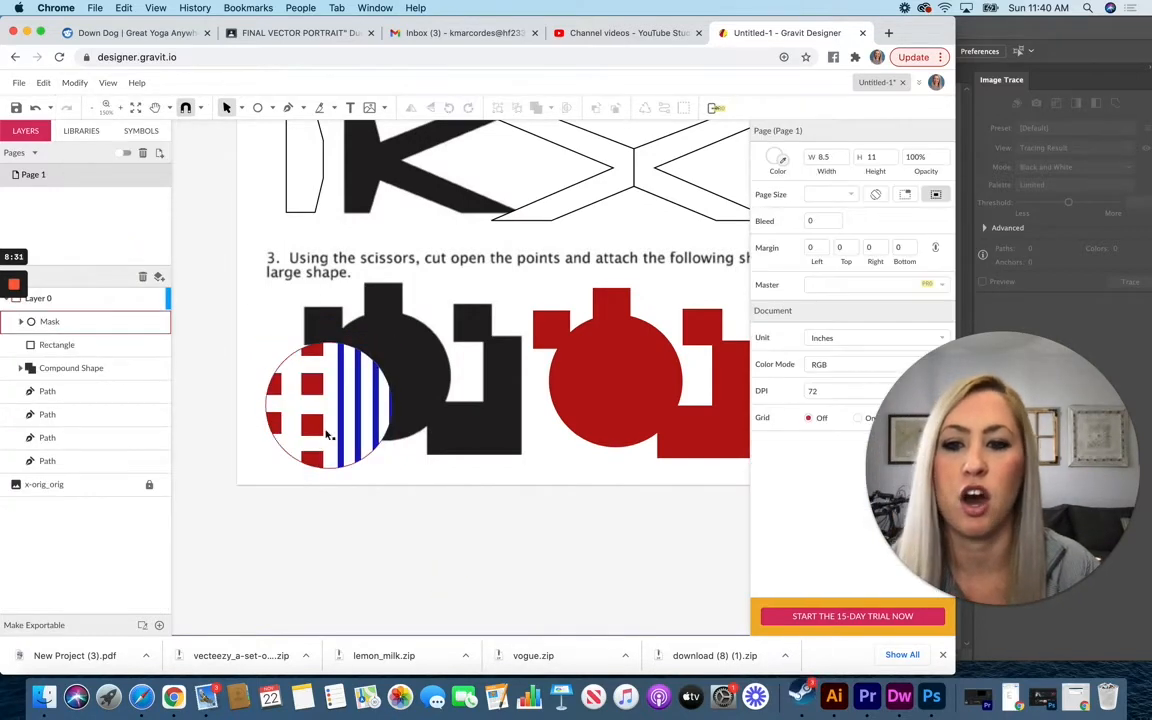
Move the masked circle up and right over exercise 3's black shape, to about X 1.48, Y 8.41.
left_click(326, 432)
left_click(320, 426)
left_click_drag(325, 426, 396, 378)
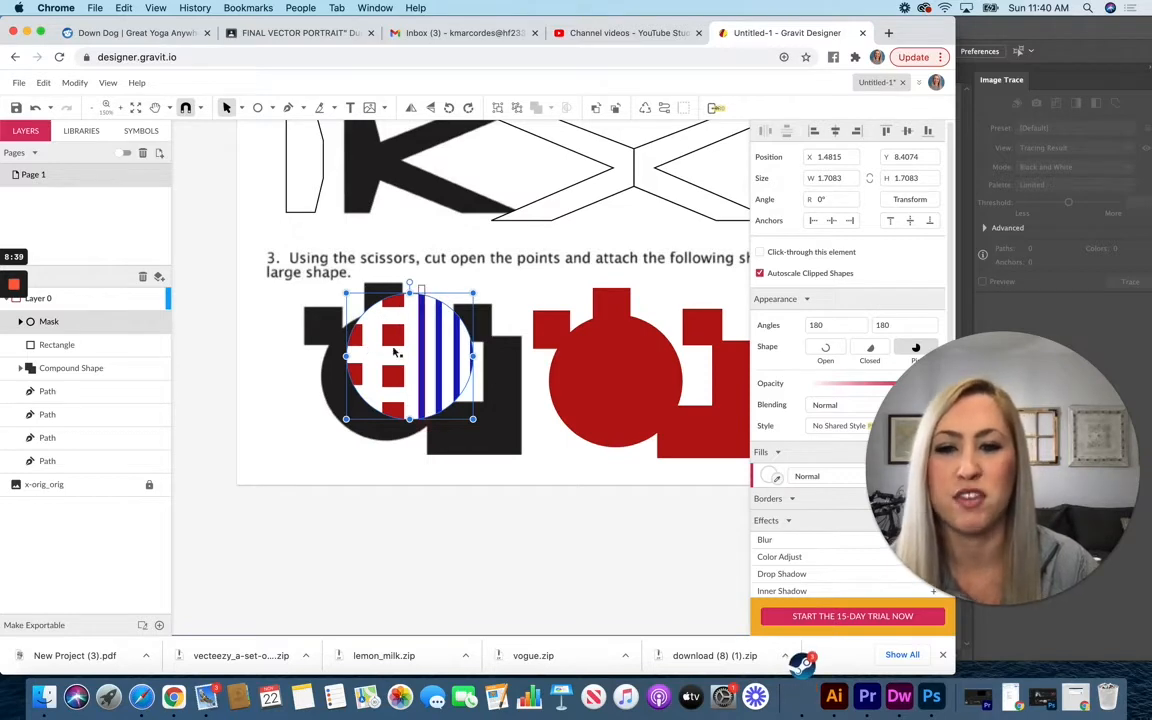
Shift the browser window to reach the fill settings, hide the masked circle's white fill, and shift the window back.
left_click_drag(932, 24, 795, 24)
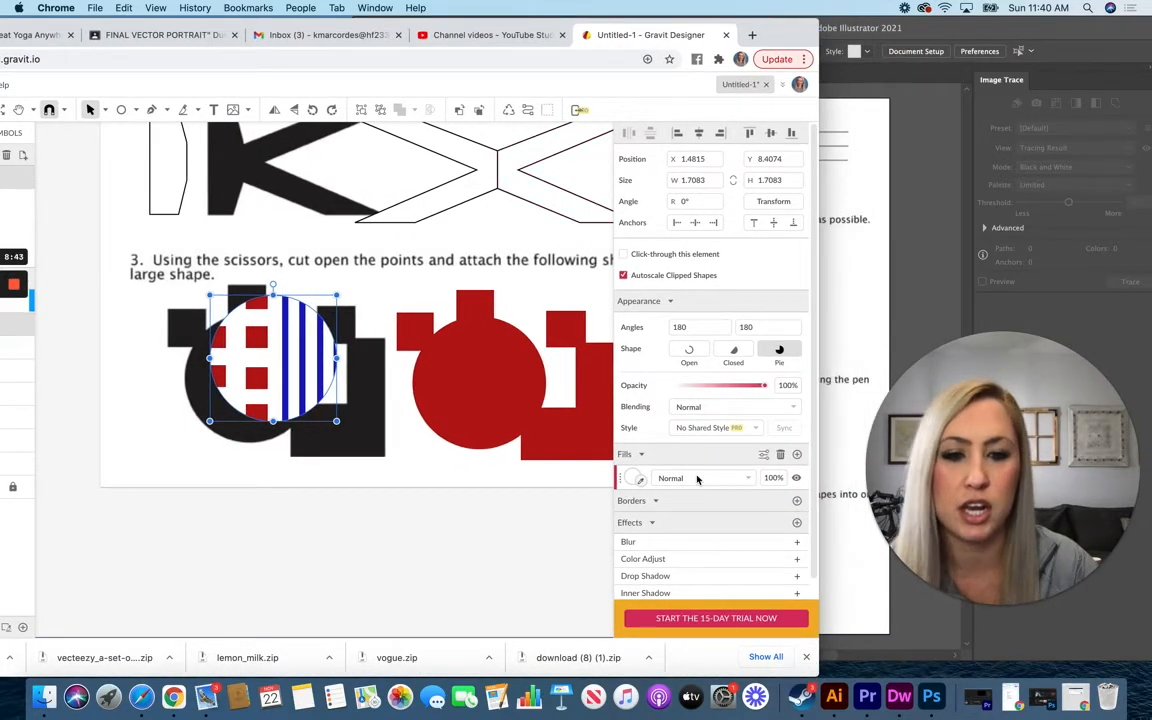
left_click(796, 478)
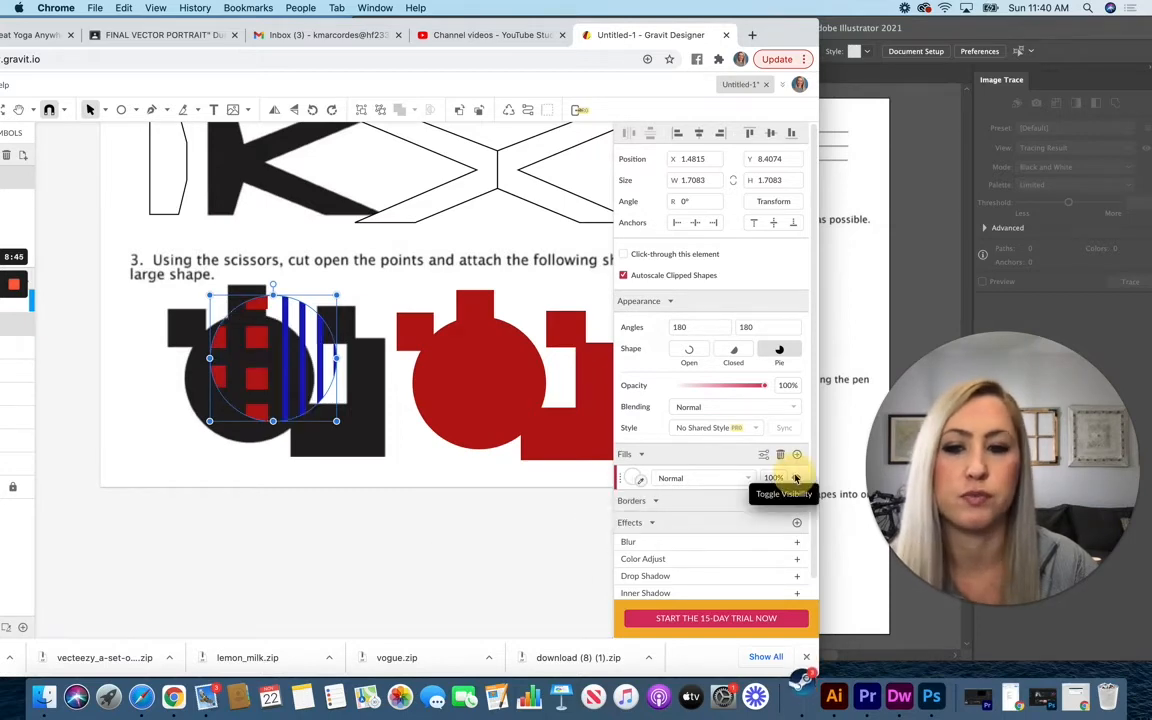
left_click_drag(786, 38, 956, 38)
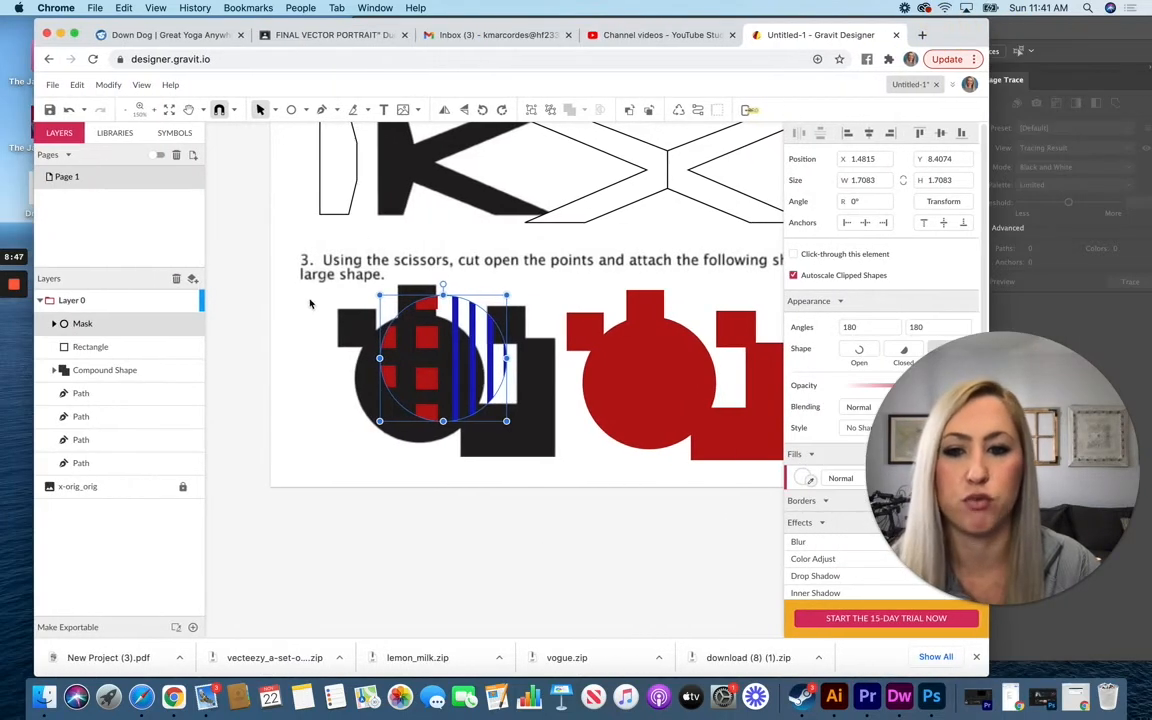
Move the masked circle up over exercise 2's K and back down toward exercise 3's black shape.
left_click_drag(361, 226, 488, 178)
scroll(467, 284, "up", 1)
scroll(467, 284, "up", 3)
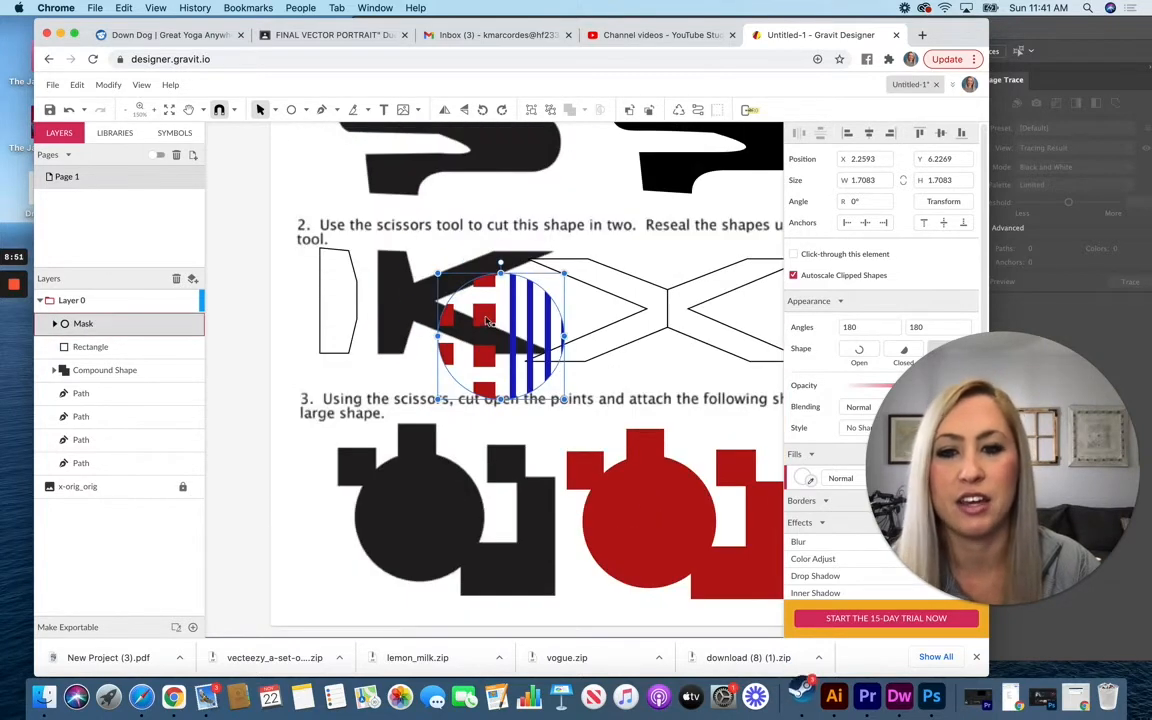
left_click_drag(440, 290, 283, 505)
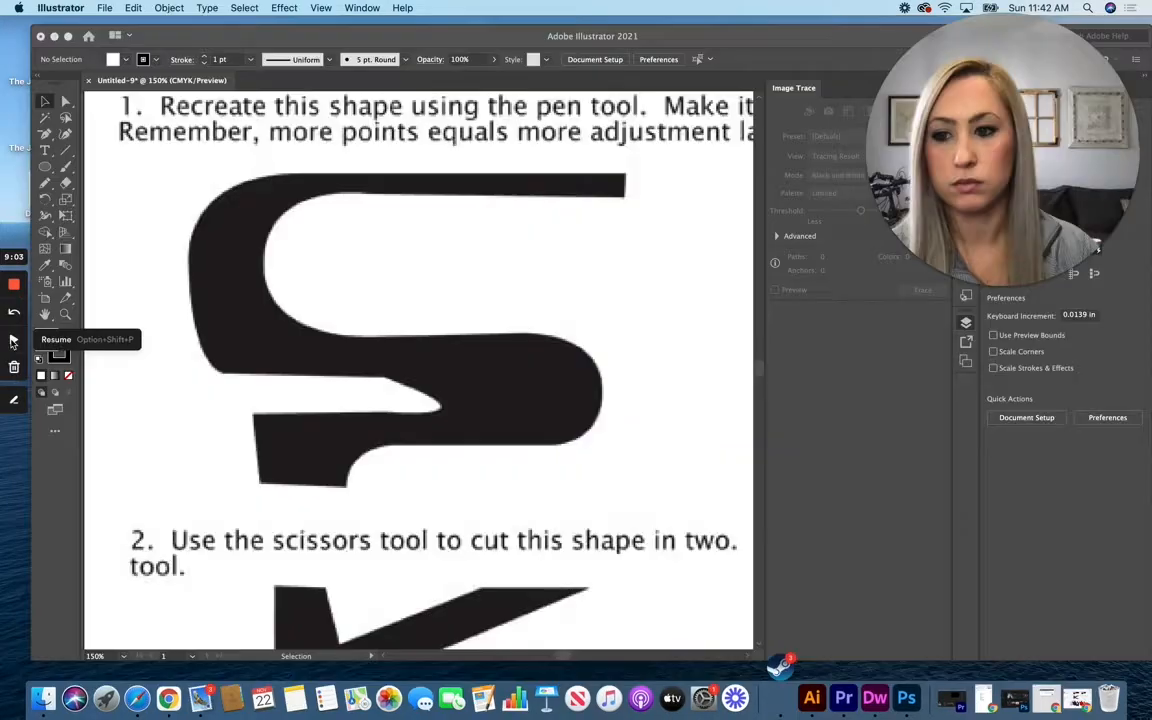
In Illustrator, show the layers and start tracing exercise 1's S shape with the Pen tool at the lower corner of its top arm's end.
left_click(14, 340)
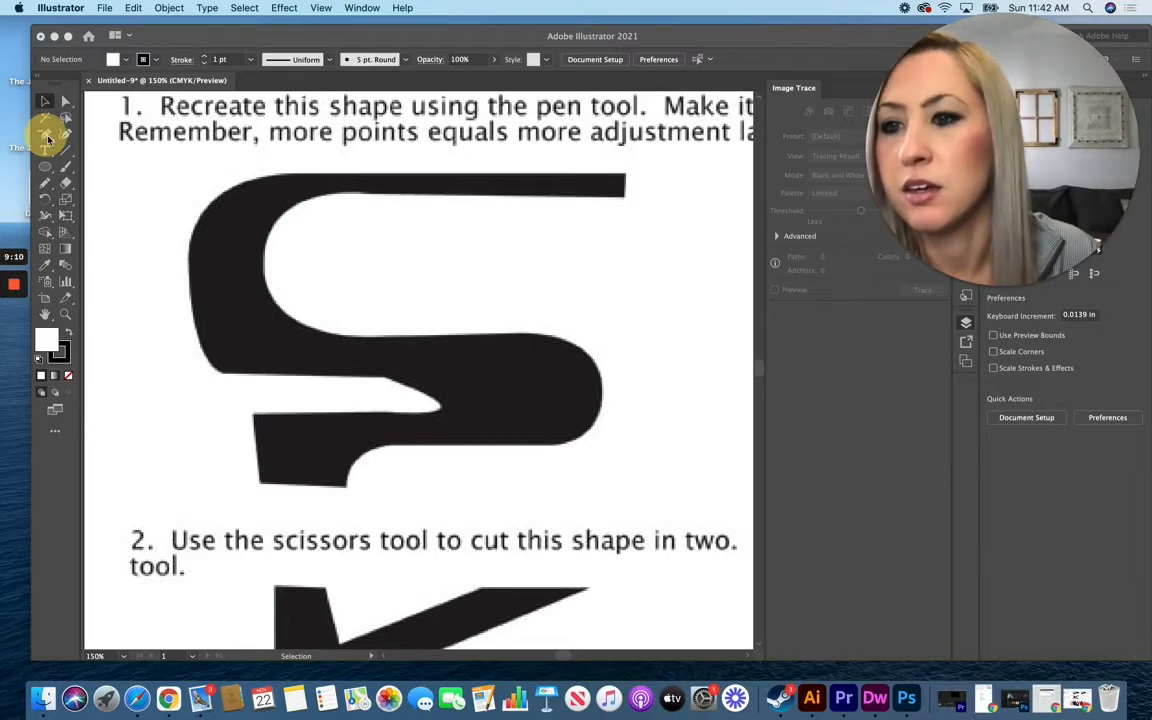
key("F7")
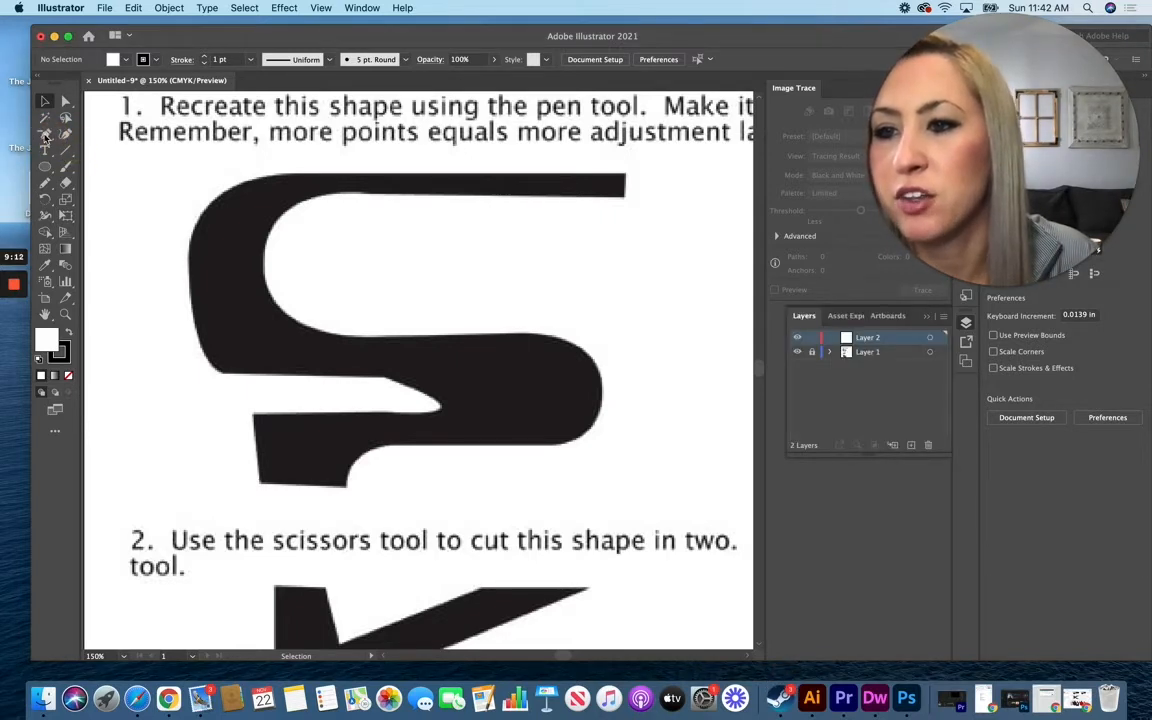
left_click_drag(44, 134, 113, 141)
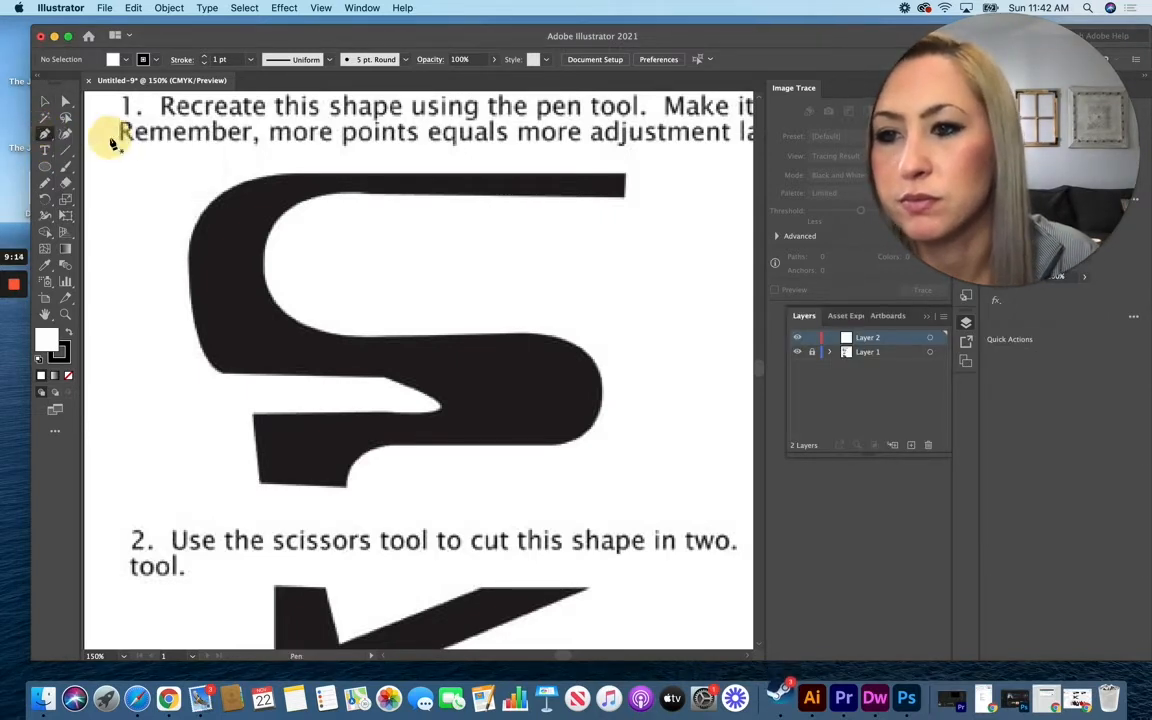
left_click(625, 196)
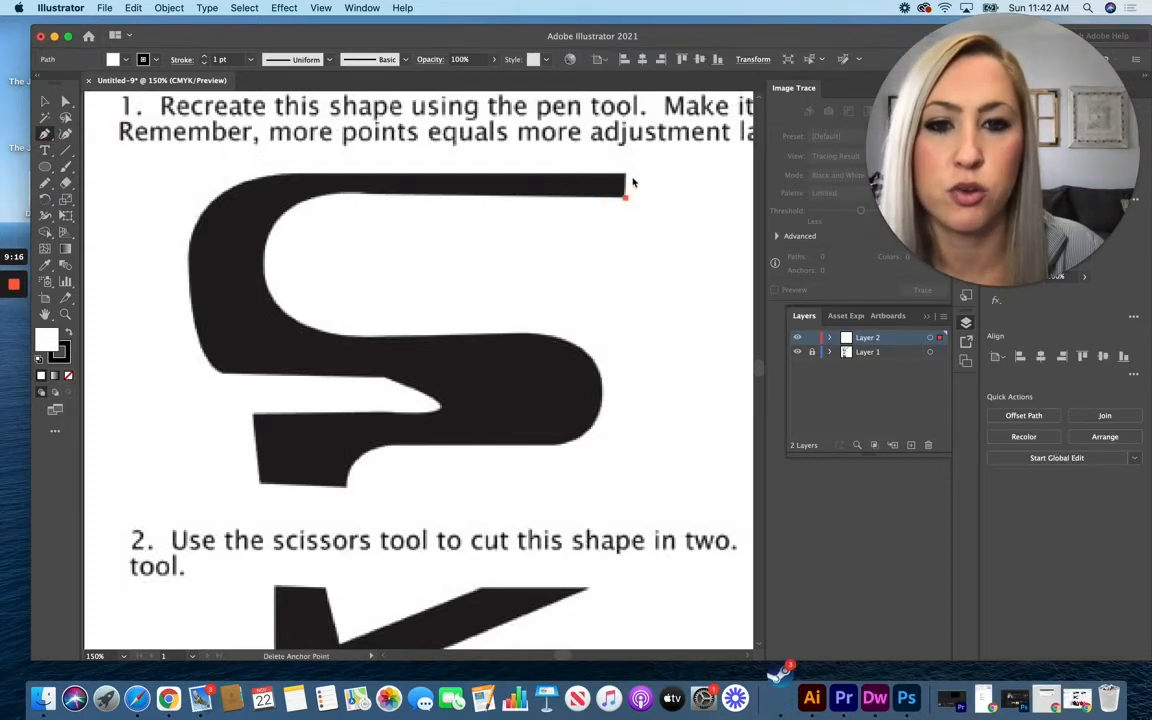
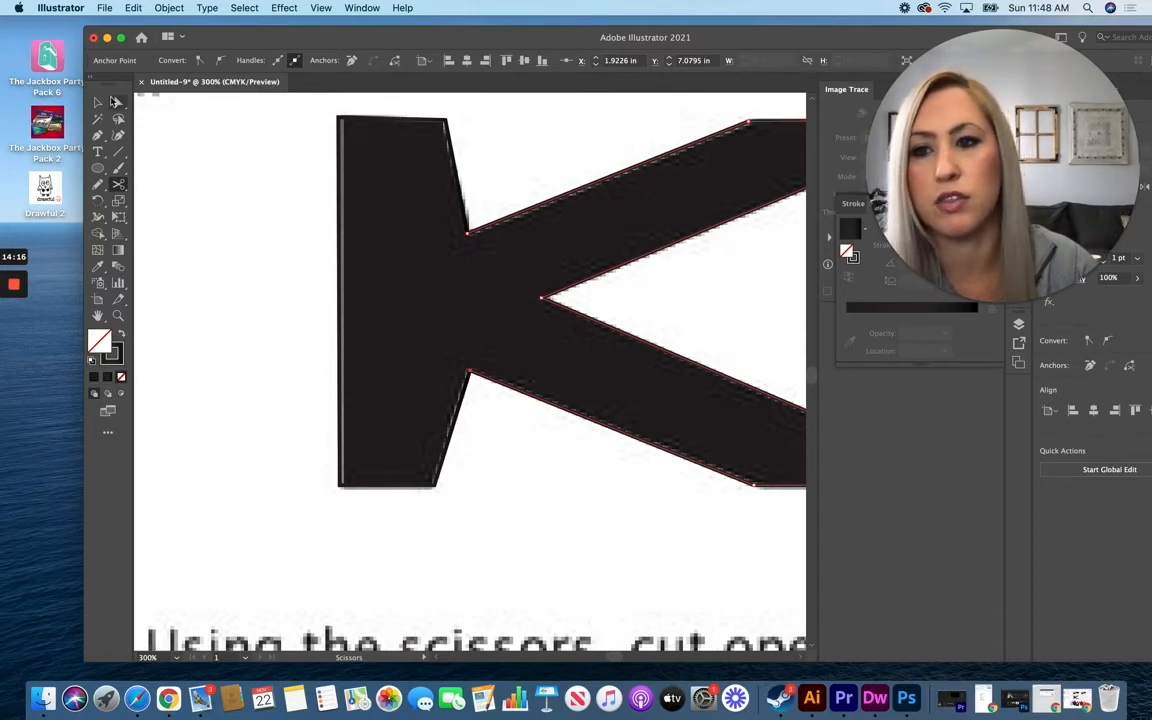
Move the cut stem piece of exercise 2's K outline to the left, clear of the black K.
left_click(98, 102)
left_click(252, 206)
left_click(340, 210)
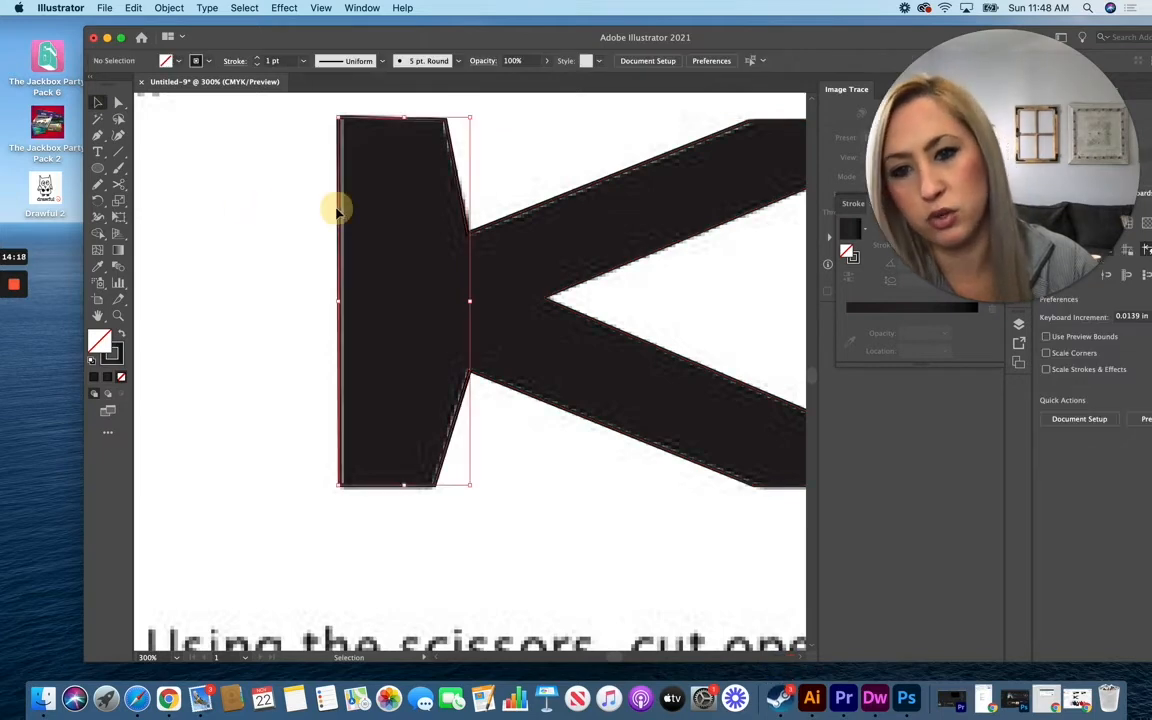
left_click_drag(338, 210, 172, 200)
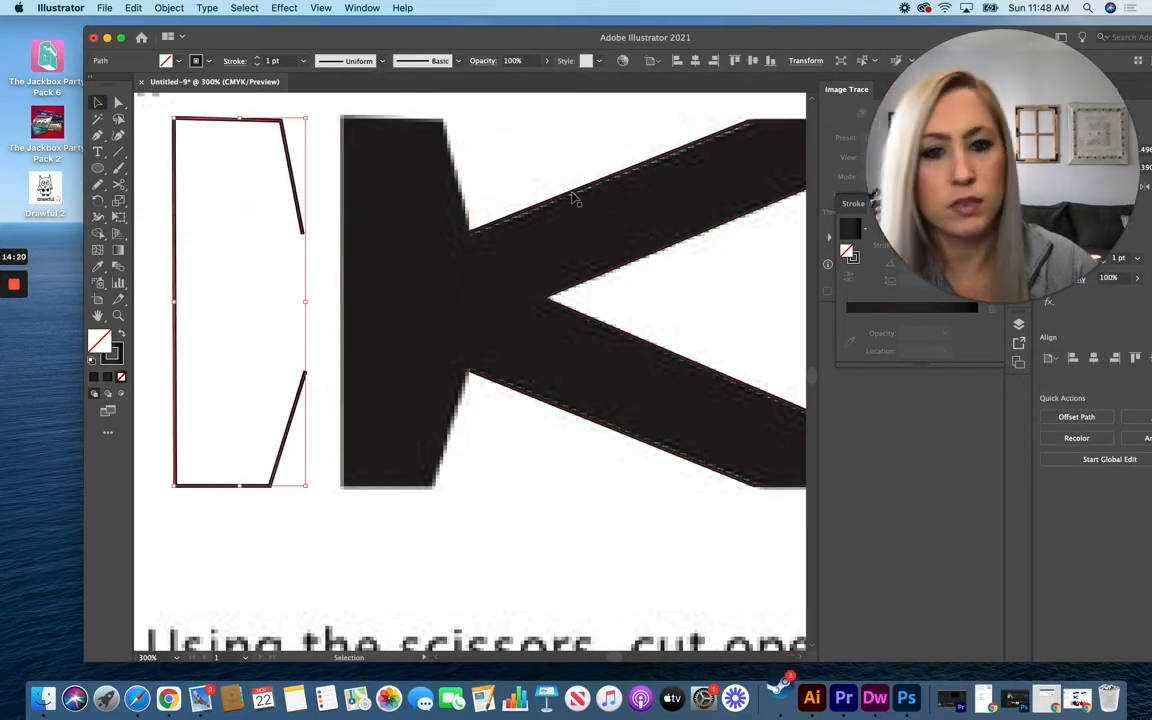
Move the remaining arm piece of exercise 2's K outline to the right, into the empty space beside the black K.
key("super+1")
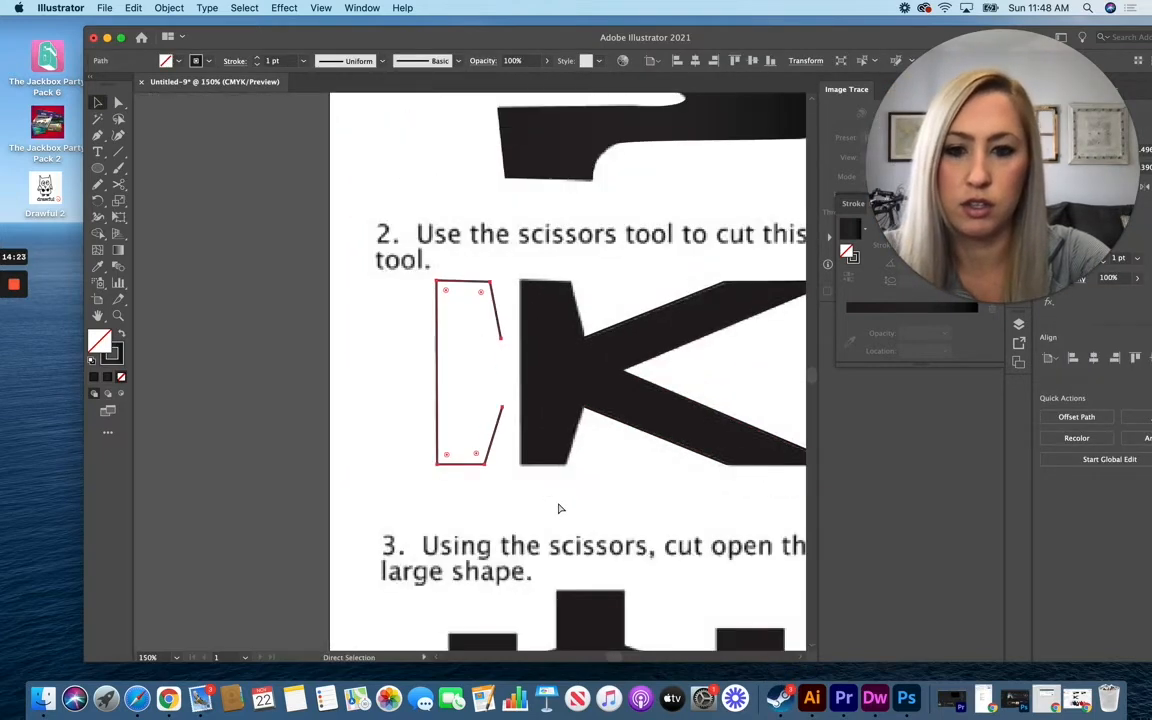
left_click(592, 338)
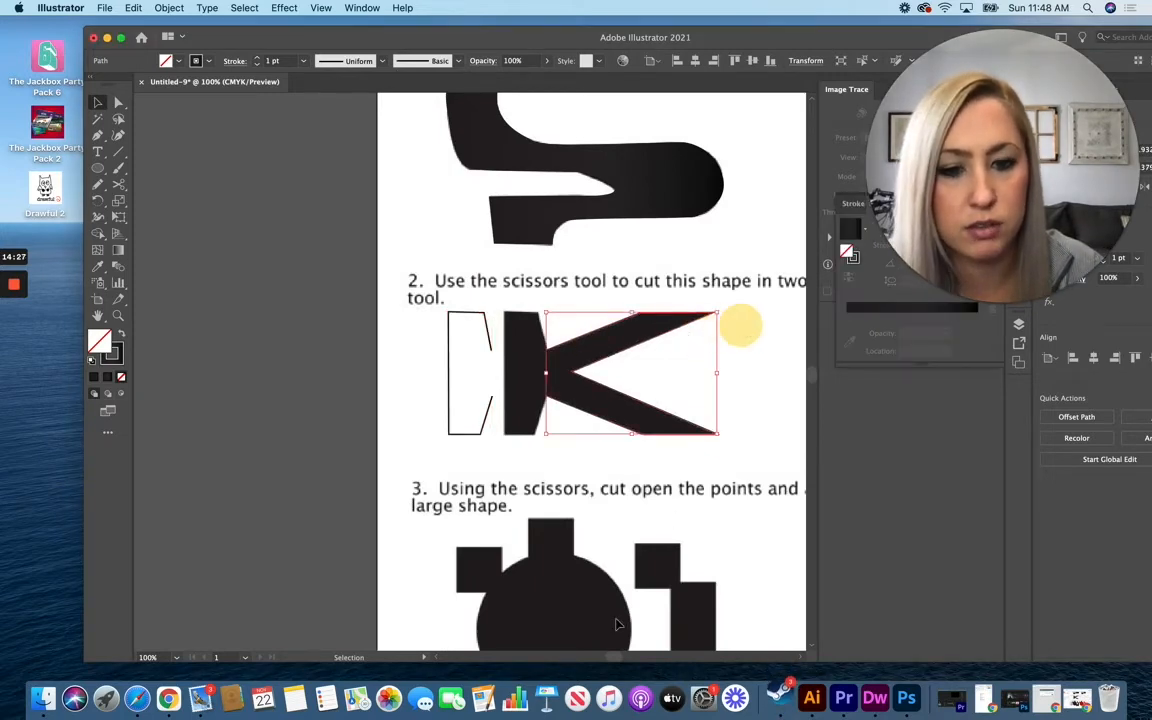
scroll(617, 650, "right", 6)
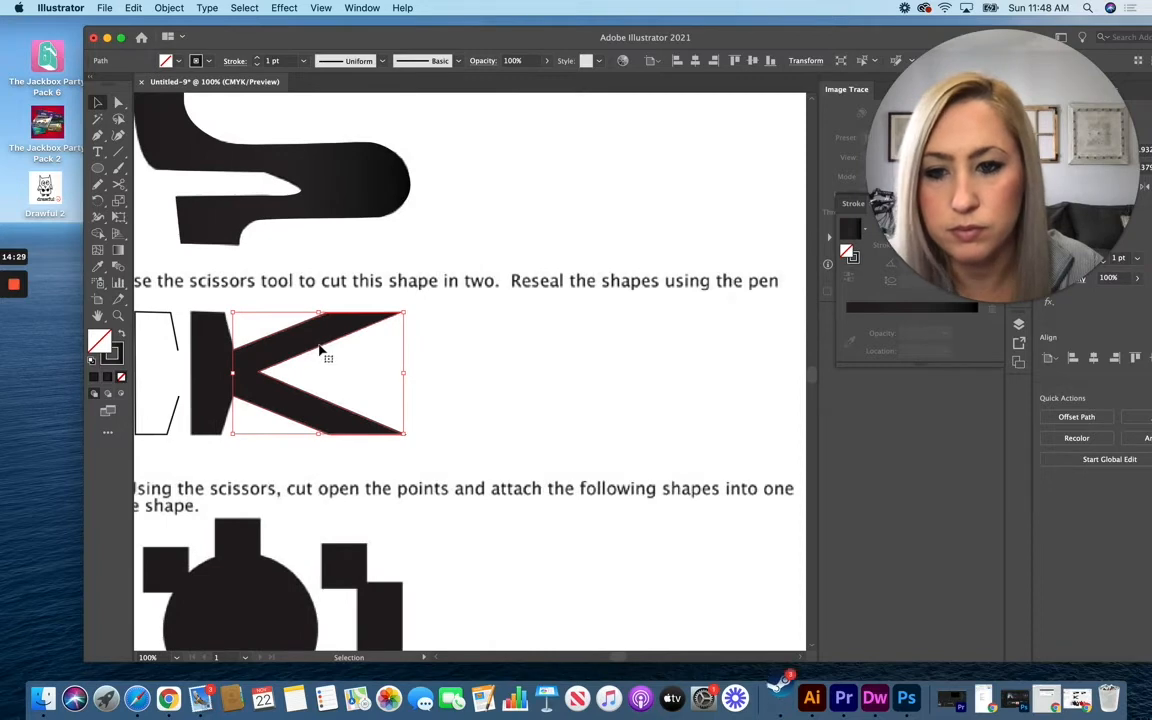
left_click_drag(323, 350, 667, 356)
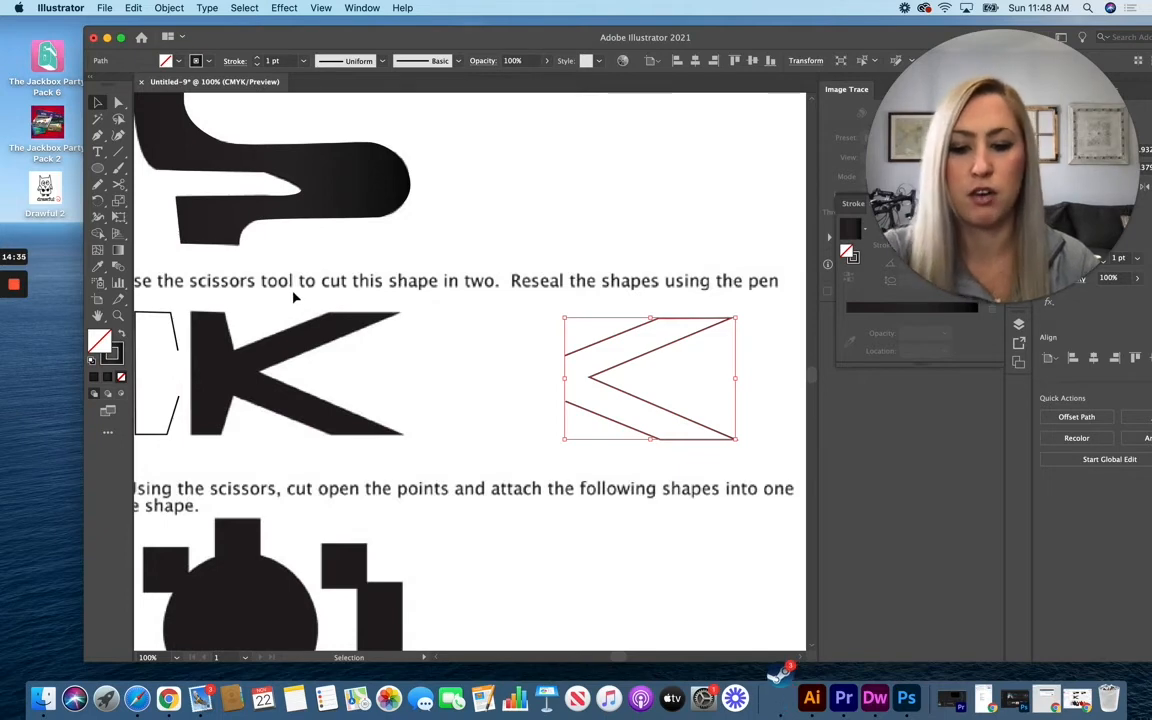
Duplicate the K's arm outline and place the copy between the black K and the original arm outline.
key("super+c")
key("super+v")
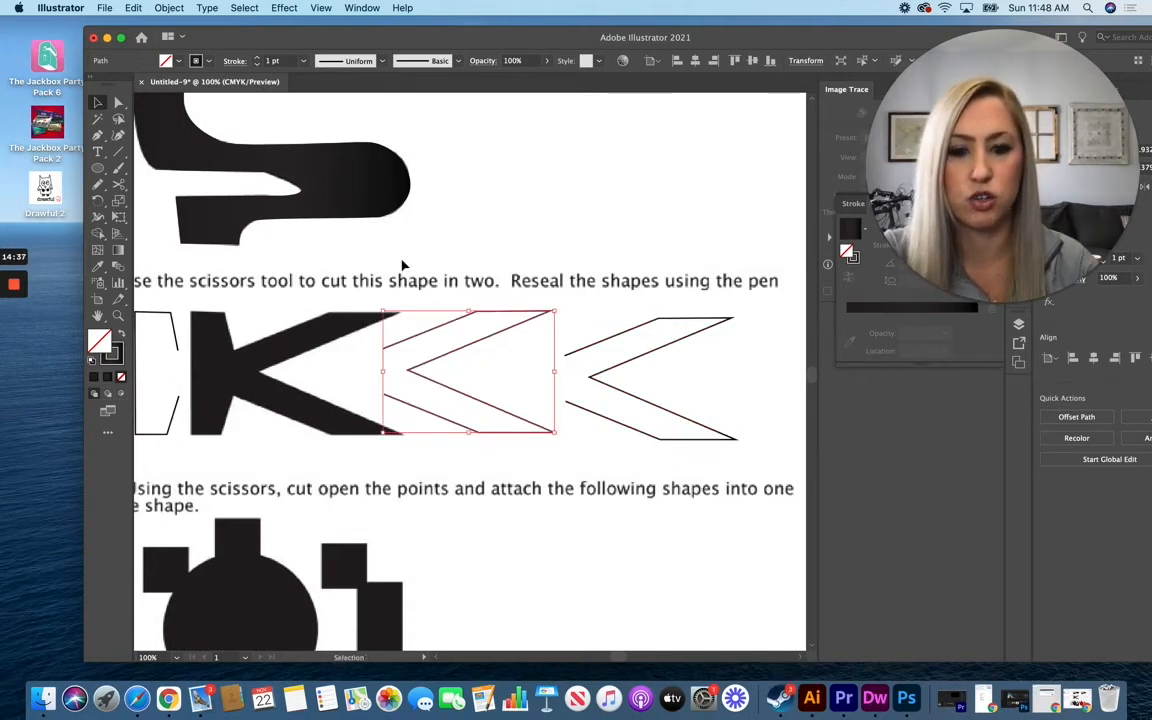
left_click_drag(450, 323, 471, 318)
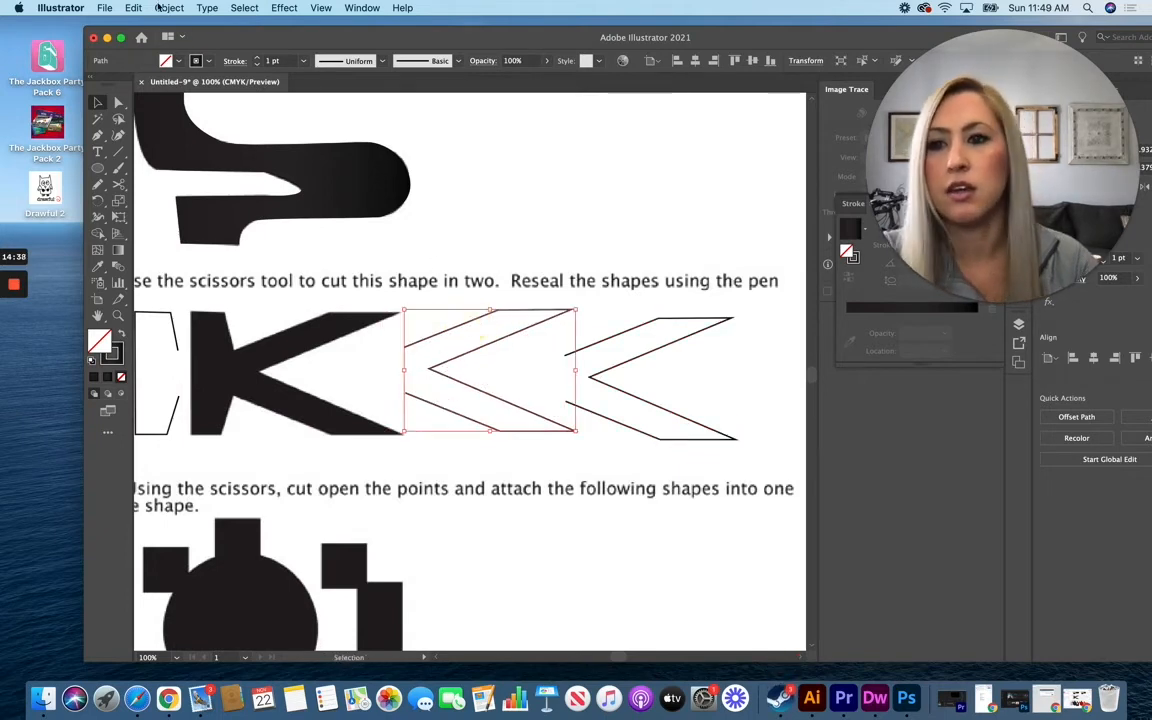
Reflect the copied arm outline across the vertical axis and fit its open ends against the original's to form an X.
left_click(168, 8)
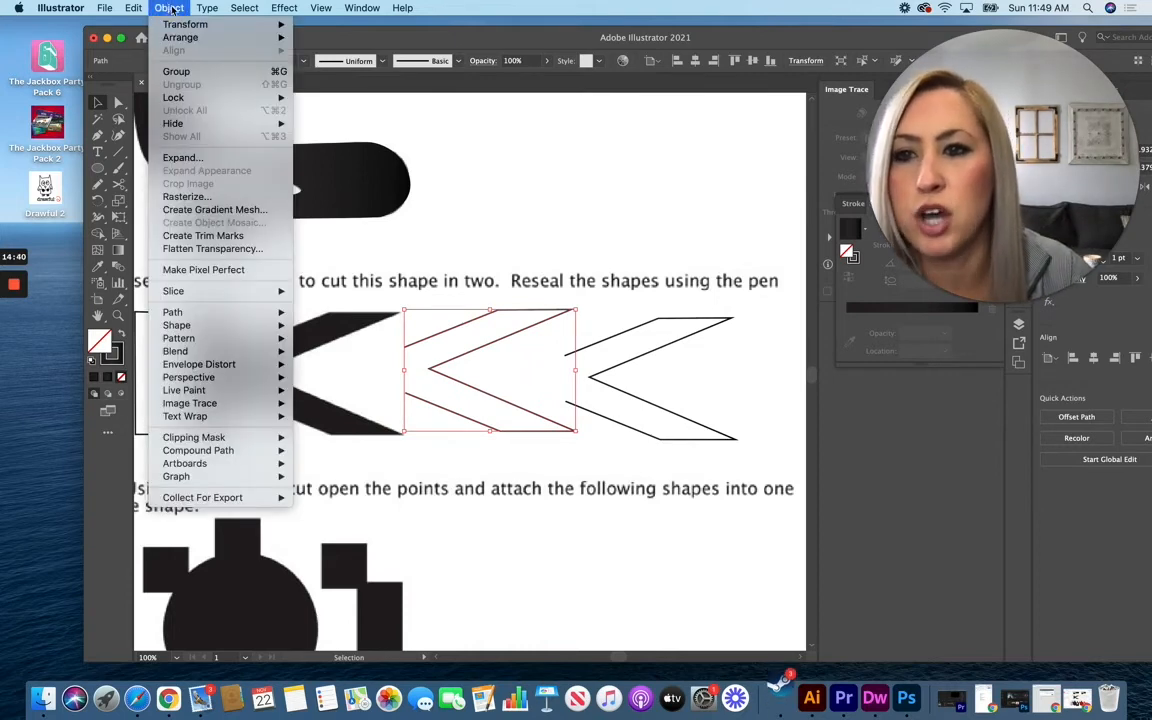
mouse_move(196, 23)
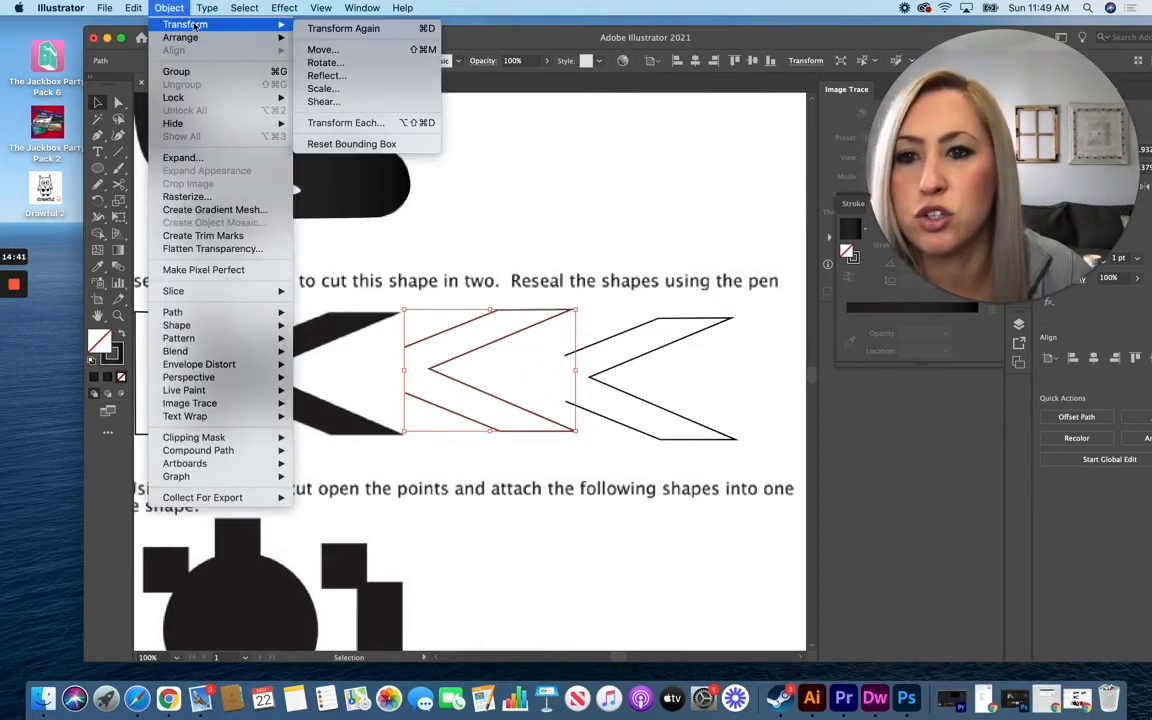
left_click(320, 75)
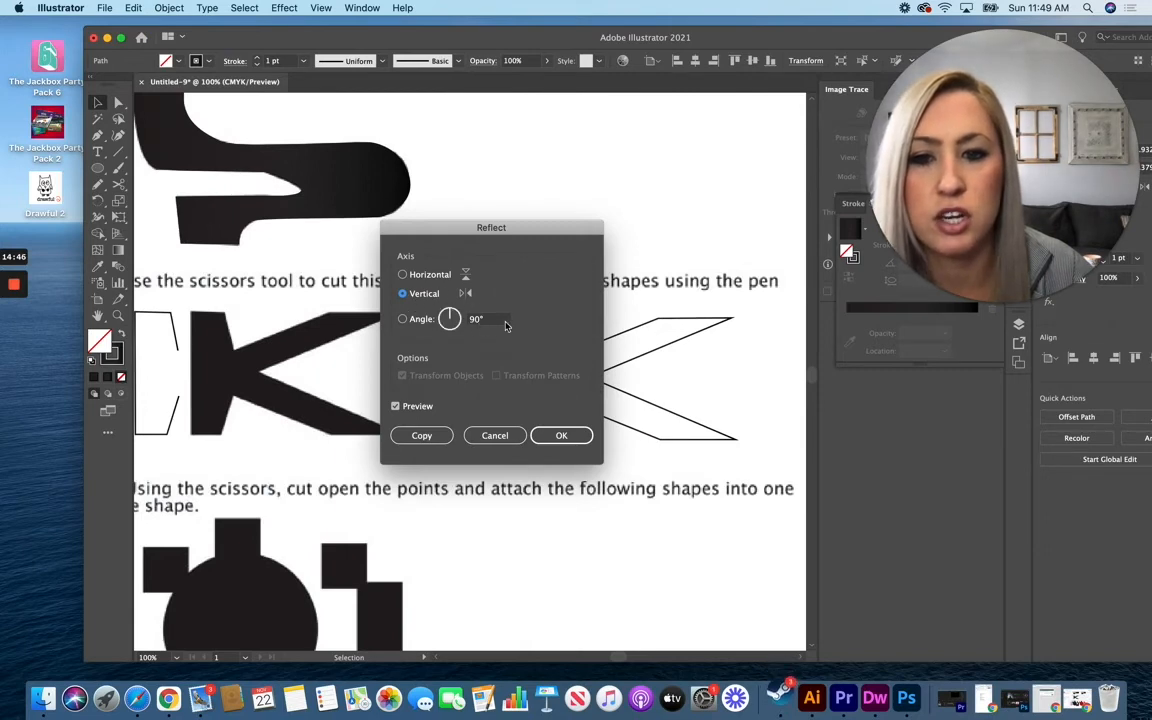
left_click(561, 435)
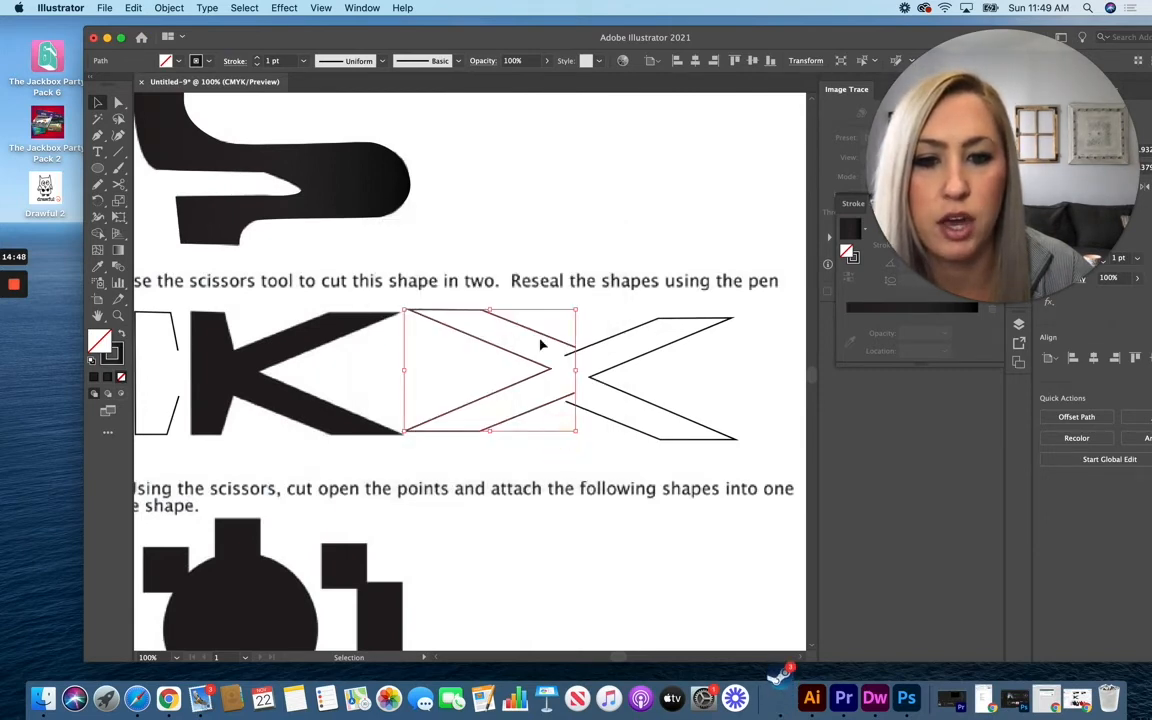
left_click_drag(545, 340, 535, 342)
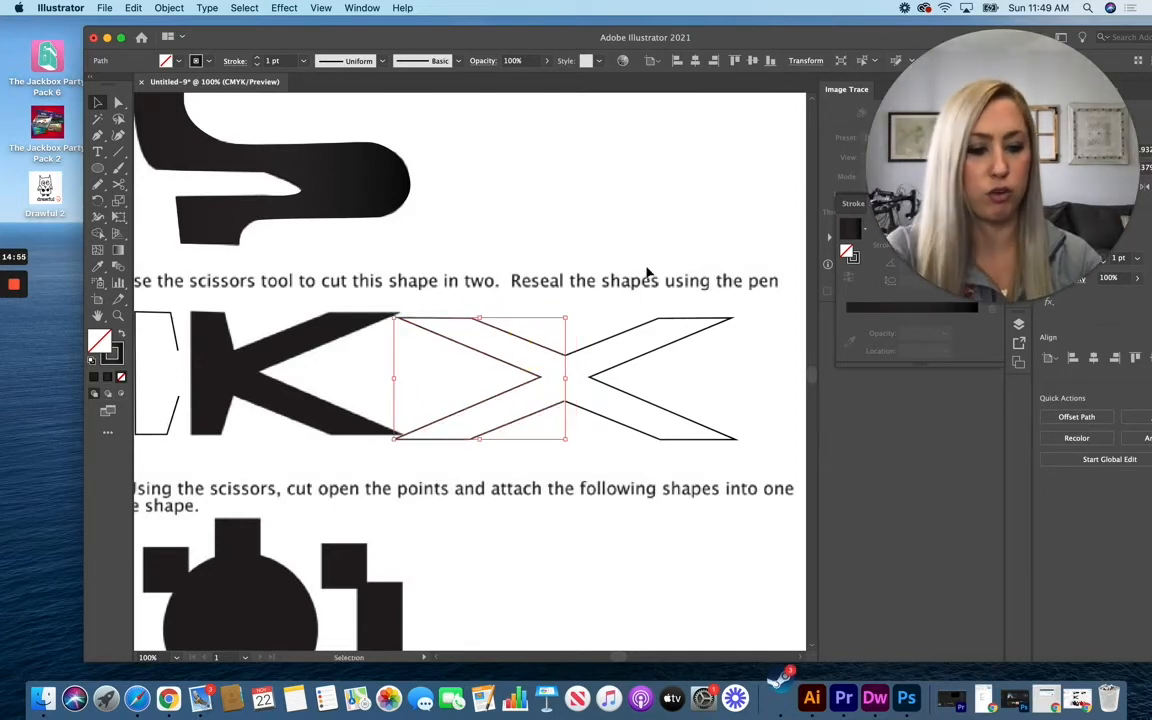
left_click(676, 250)
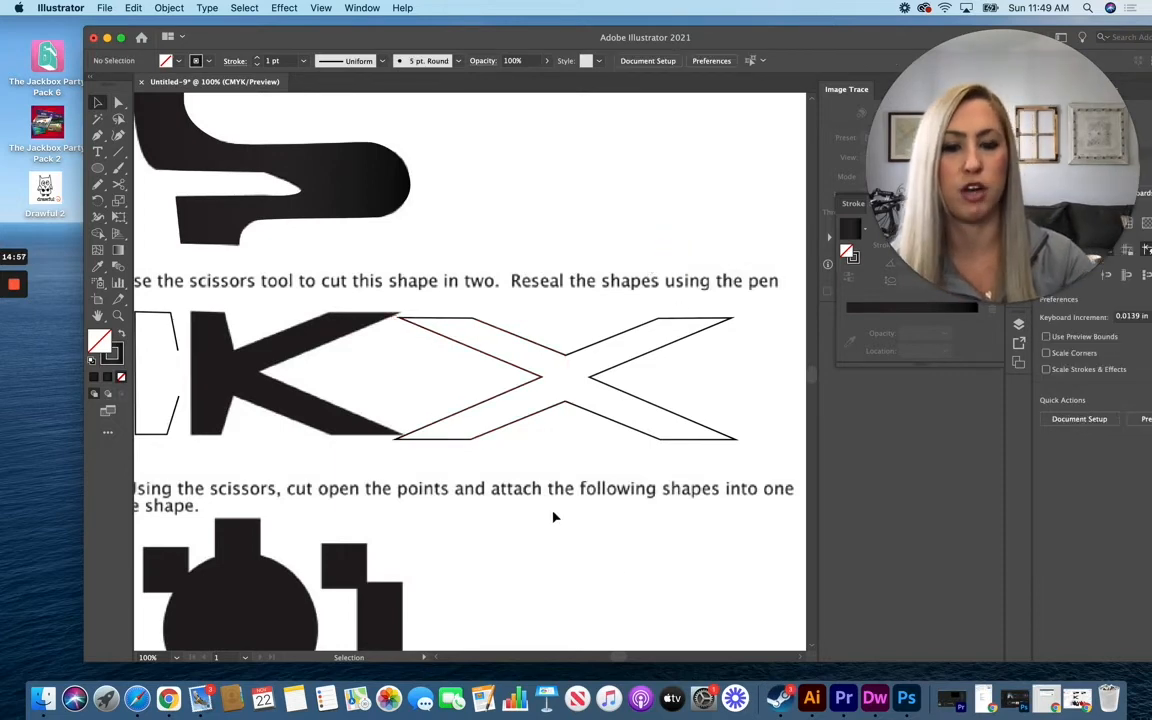
Trace exercise 3's three small black squares and the two bars of its L-shaped part with the Rectangle tool.
scroll(544, 497, "down", 5)
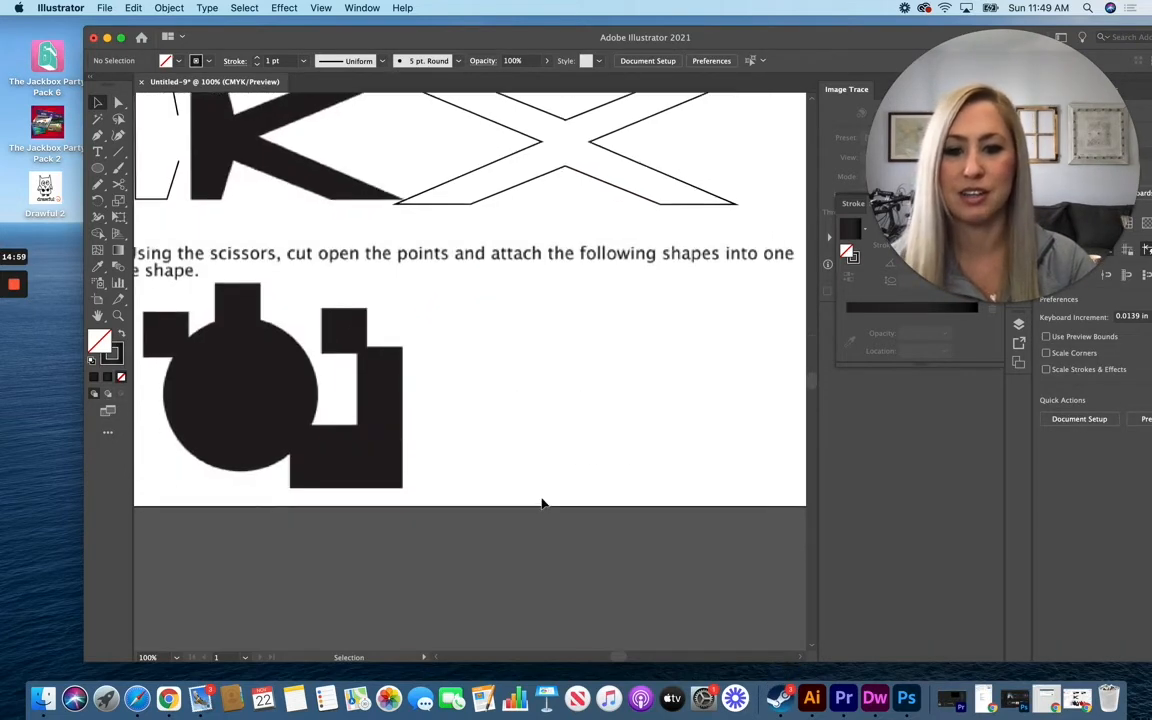
left_click(616, 660)
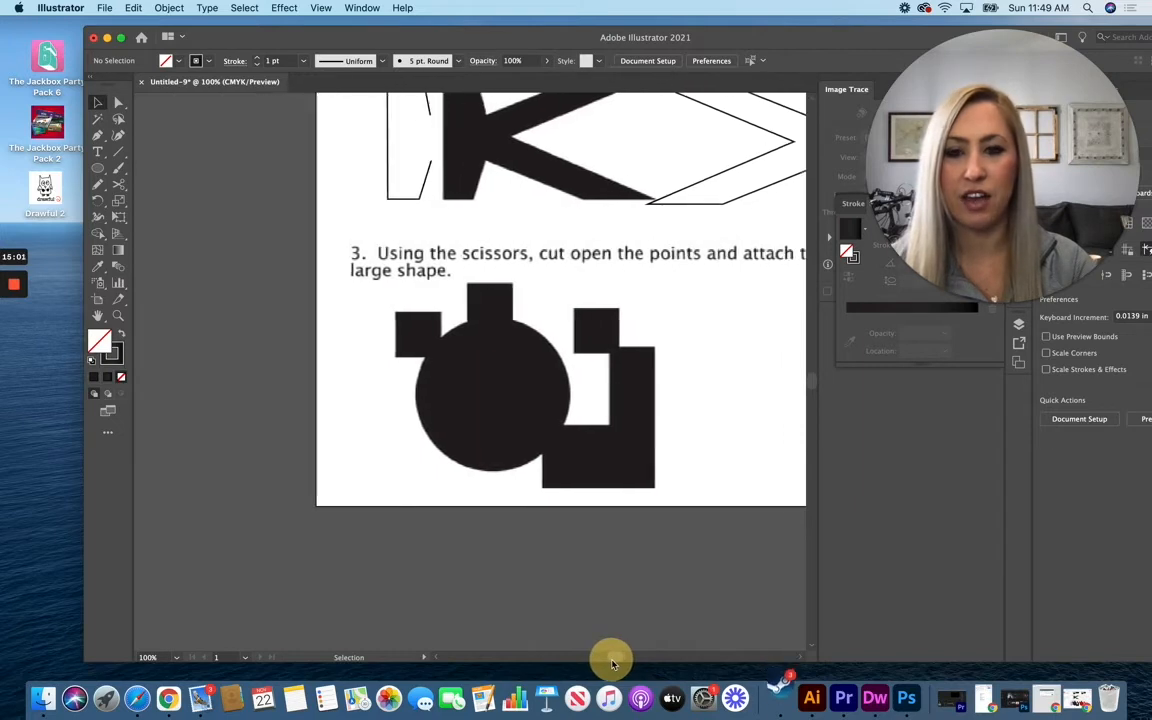
left_click(96, 169)
left_click(155, 171)
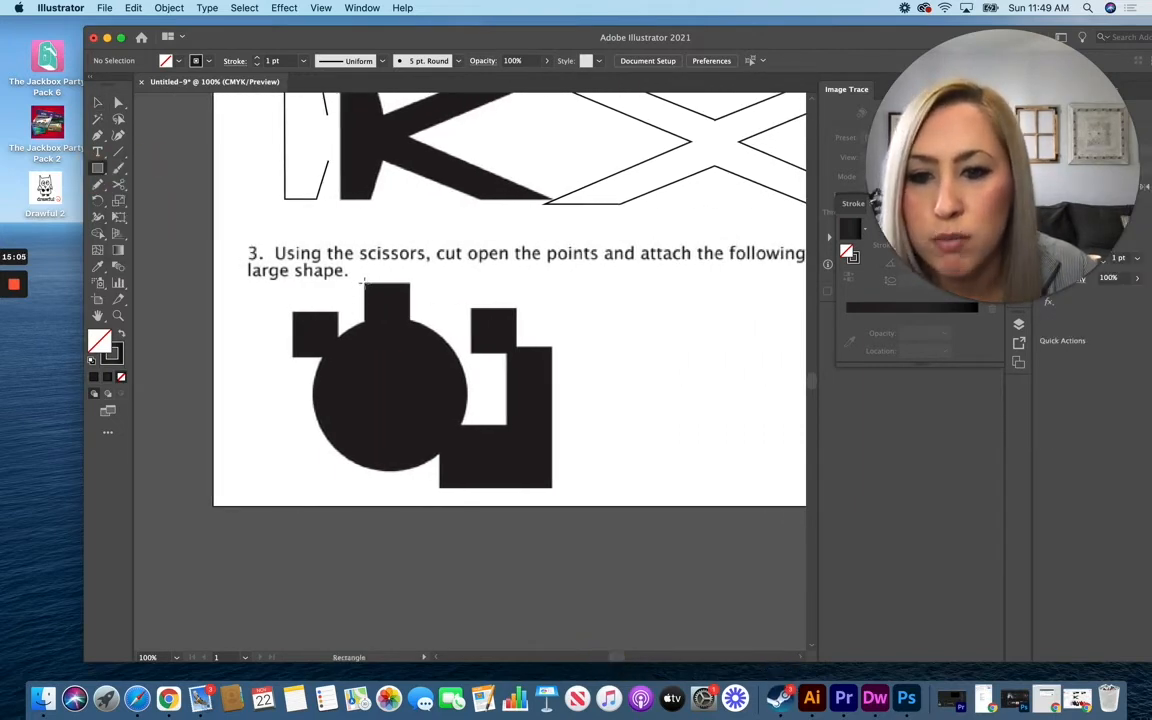
left_click_drag(363, 285, 410, 335)
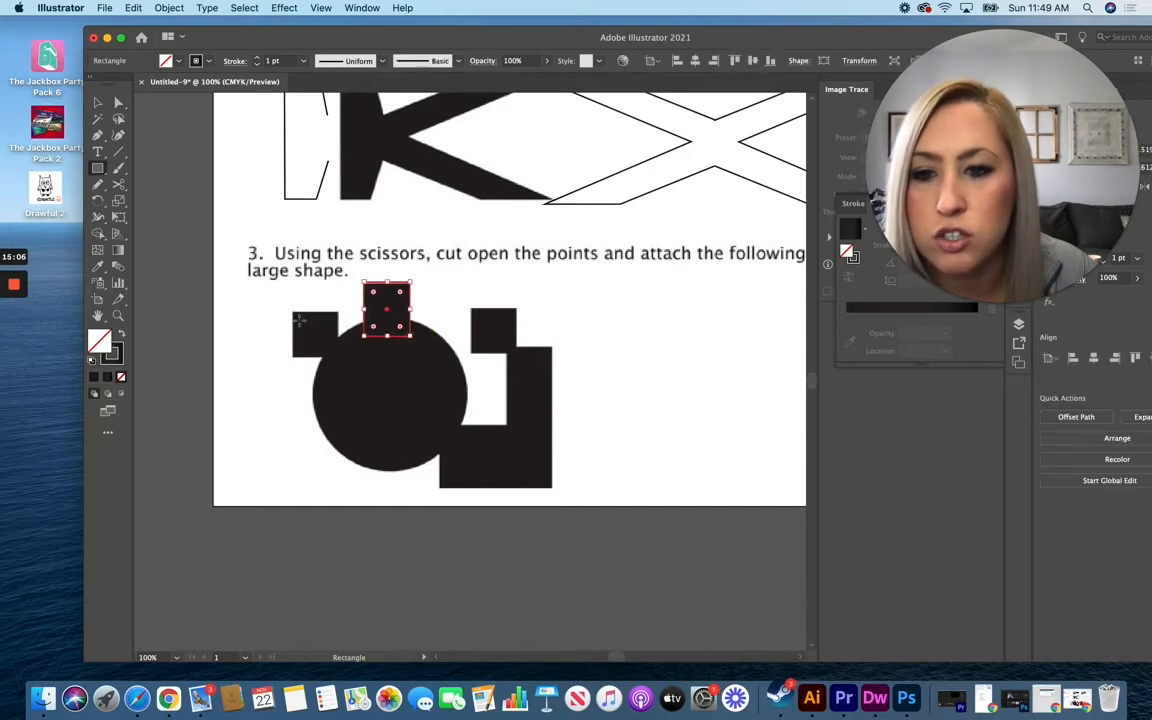
left_click_drag(291, 313, 340, 356)
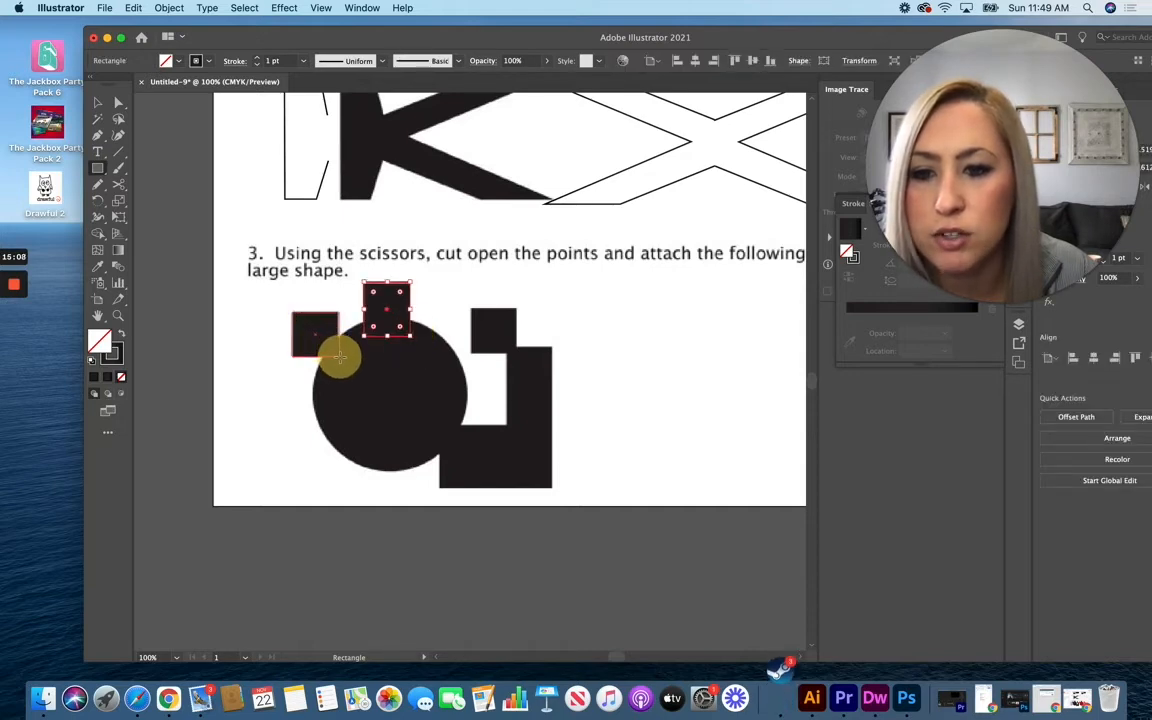
left_click_drag(470, 310, 514, 352)
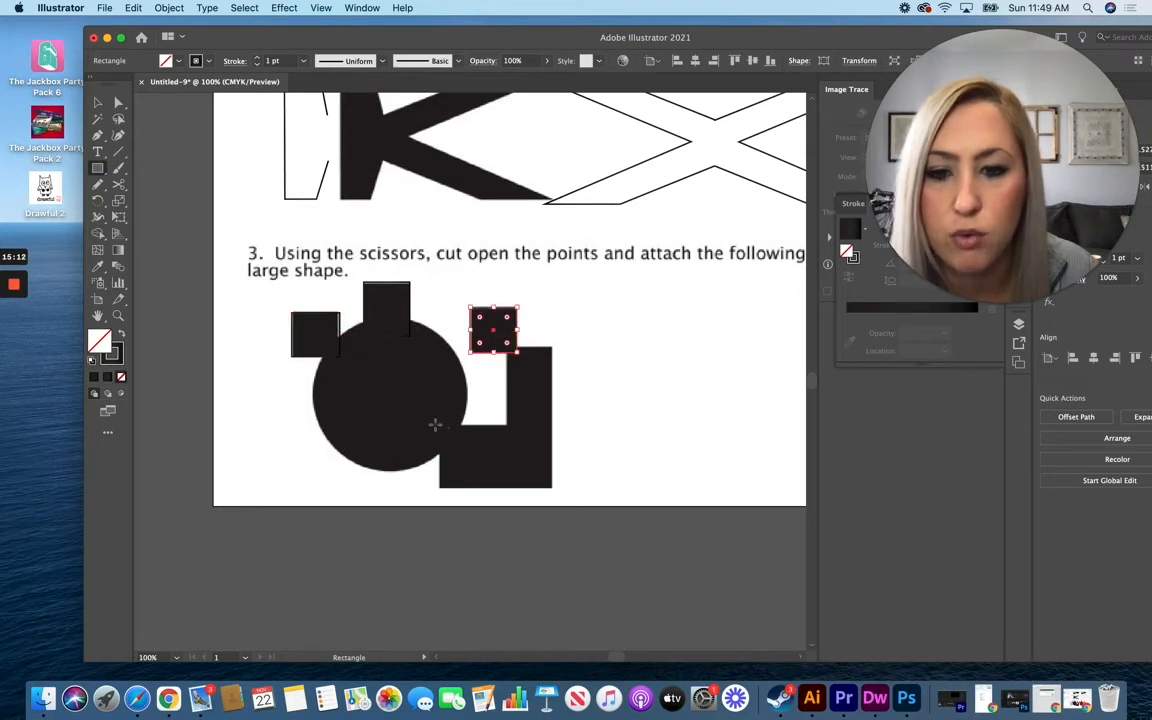
left_click_drag(435, 425, 553, 485)
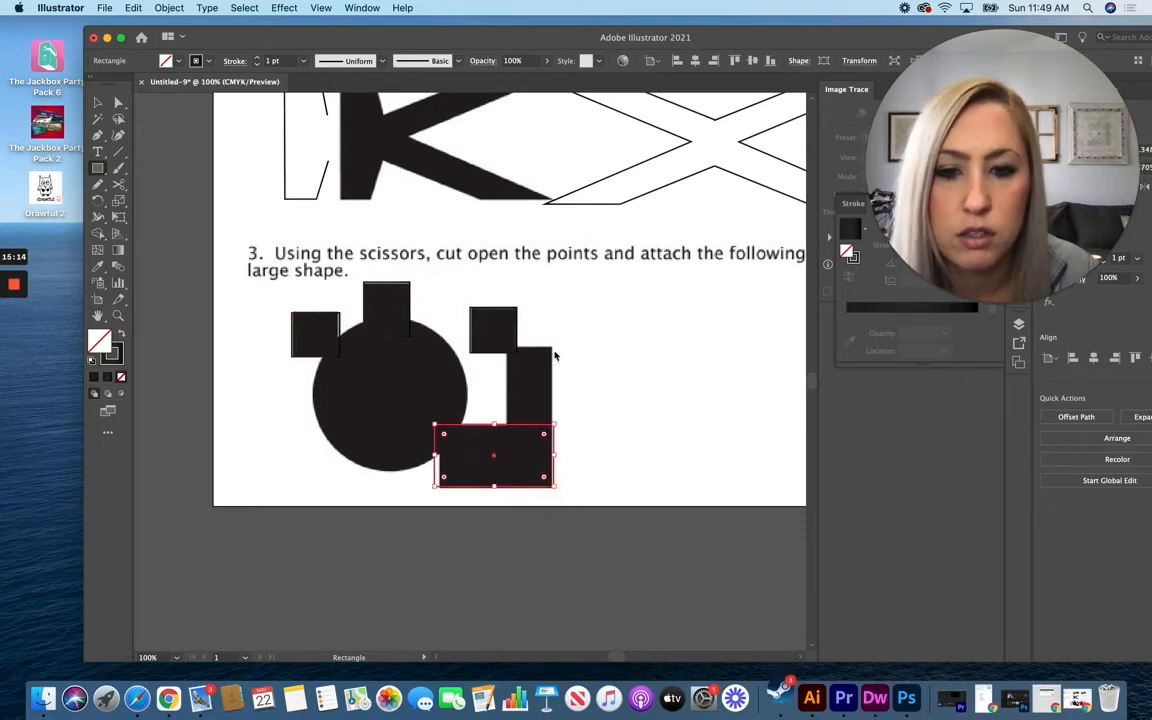
left_click_drag(553, 346, 511, 486)
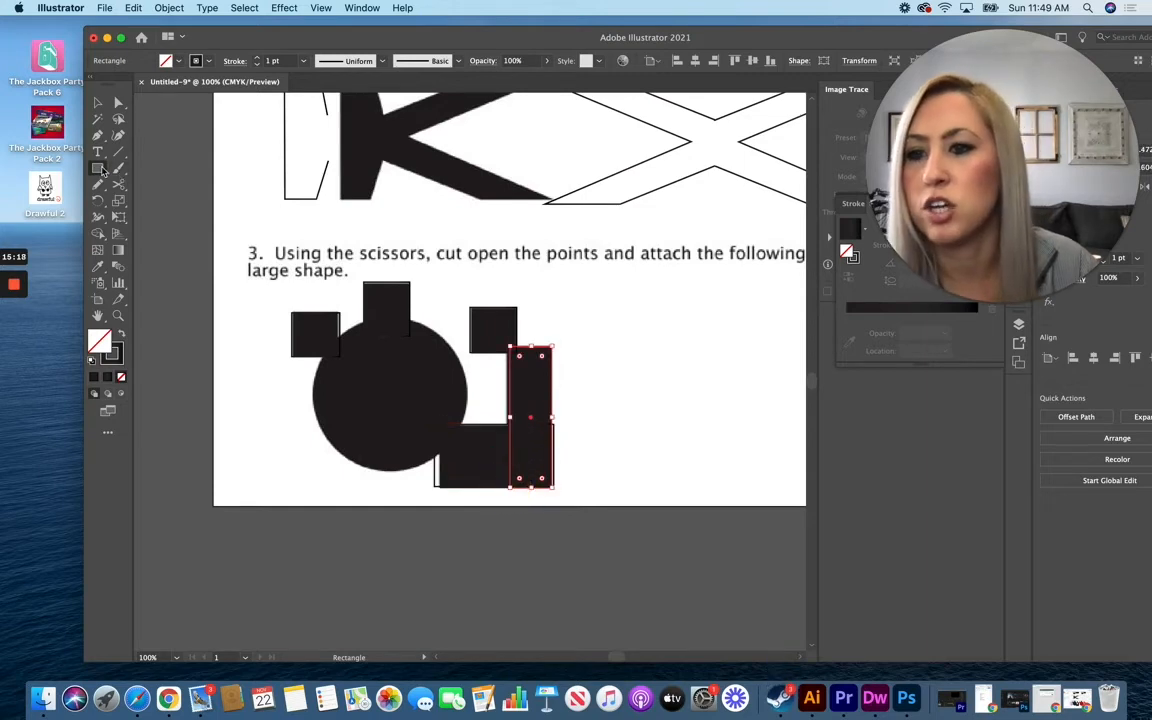
Draw a circle about 1.75 in wide with the Ellipse tool and align it over exercise 3's black circle.
left_click_drag(97, 168, 165, 201)
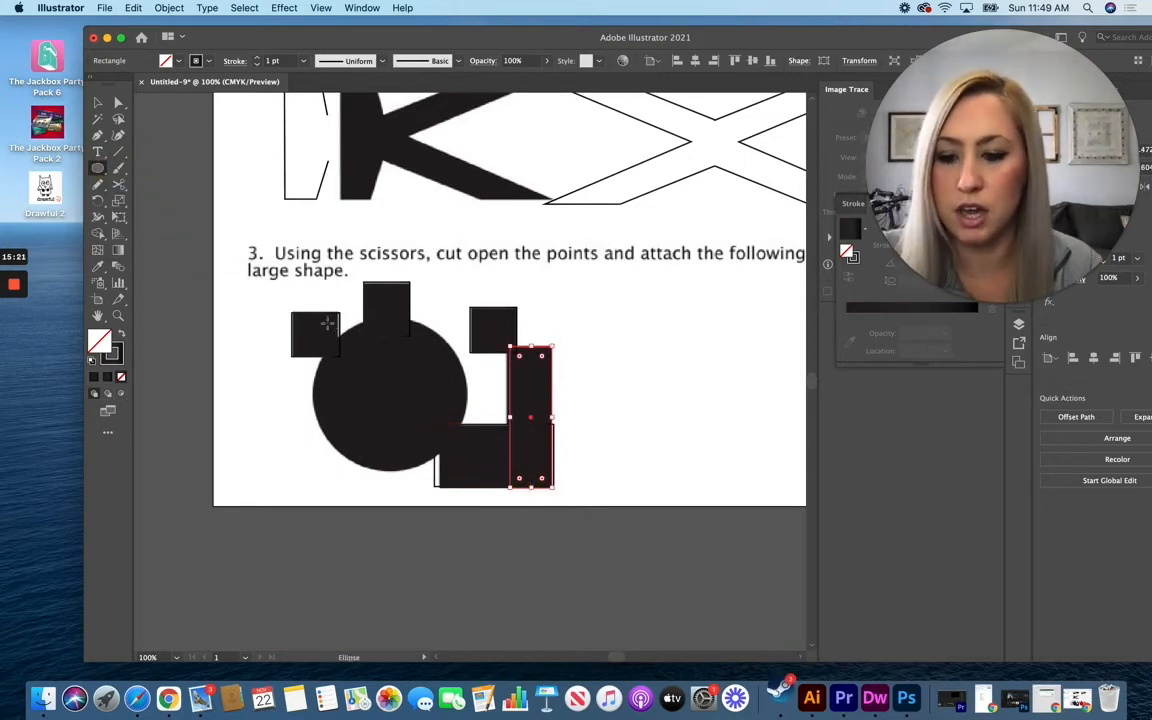
left_click_drag(327, 322, 455, 472)
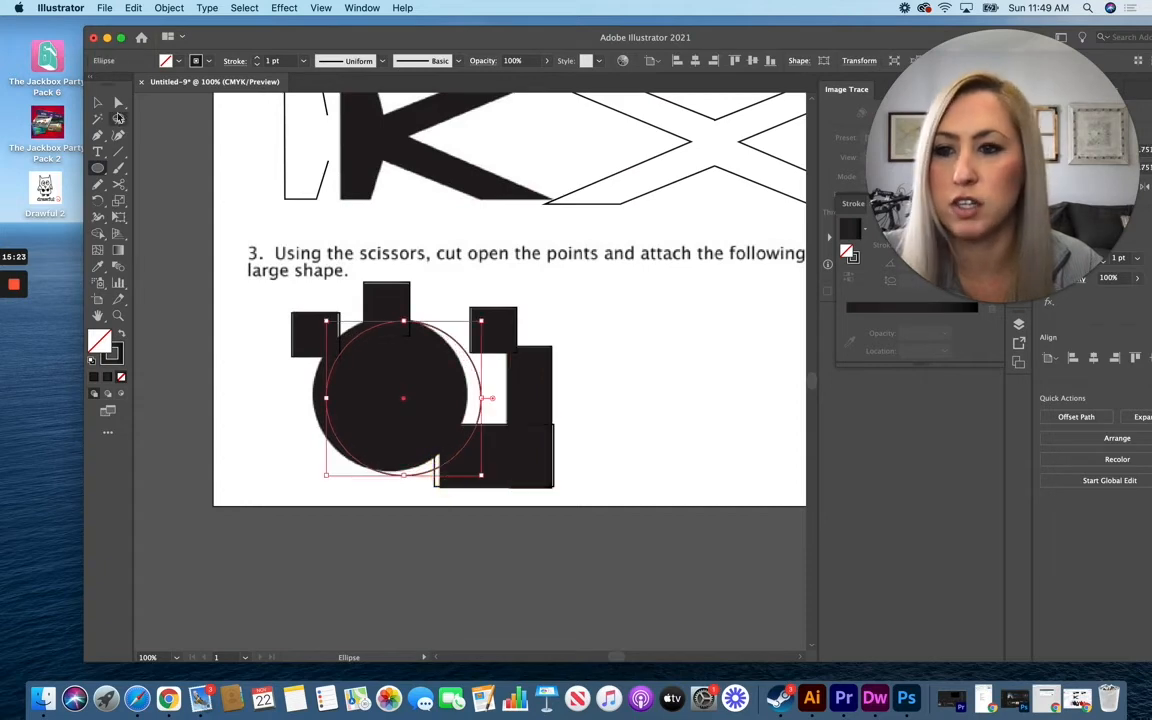
left_click(97, 102)
mouse_move(435, 332)
left_mouse_down()
mouse_move(447, 345)
mouse_move(441, 334)
left_mouse_up()
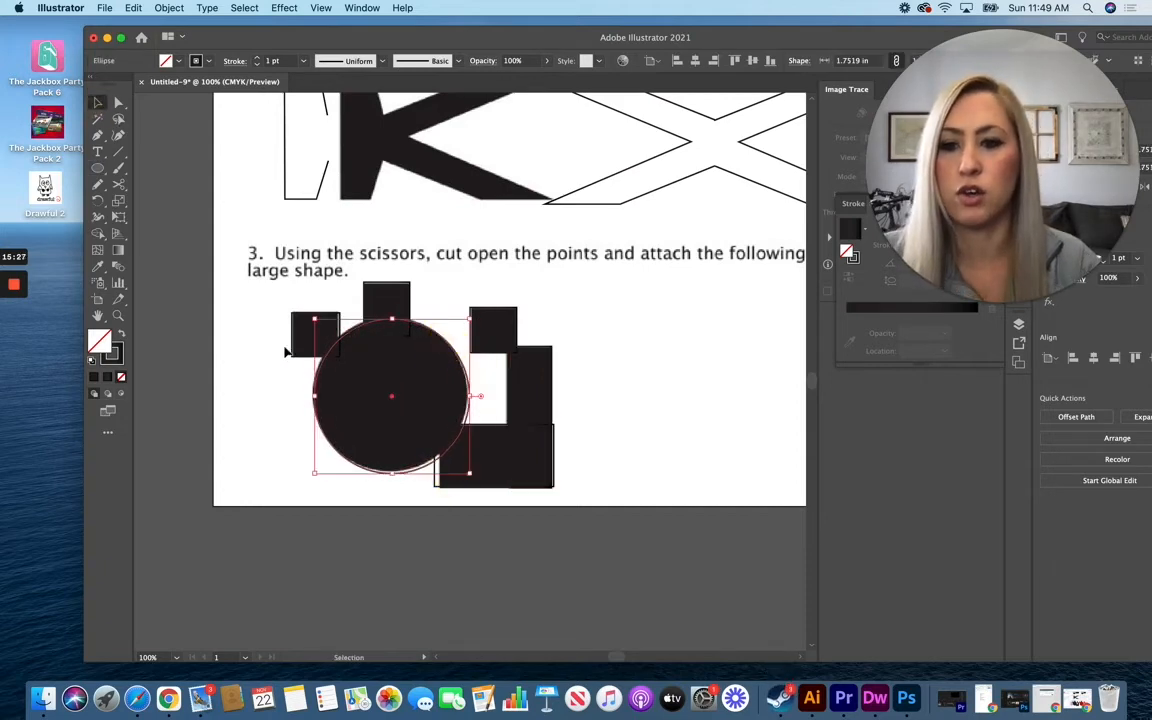
Select all of exercise 3's traced rectangles and the circle and unite them into one shape with Pathfinder.
left_click_drag(290, 293, 613, 506)
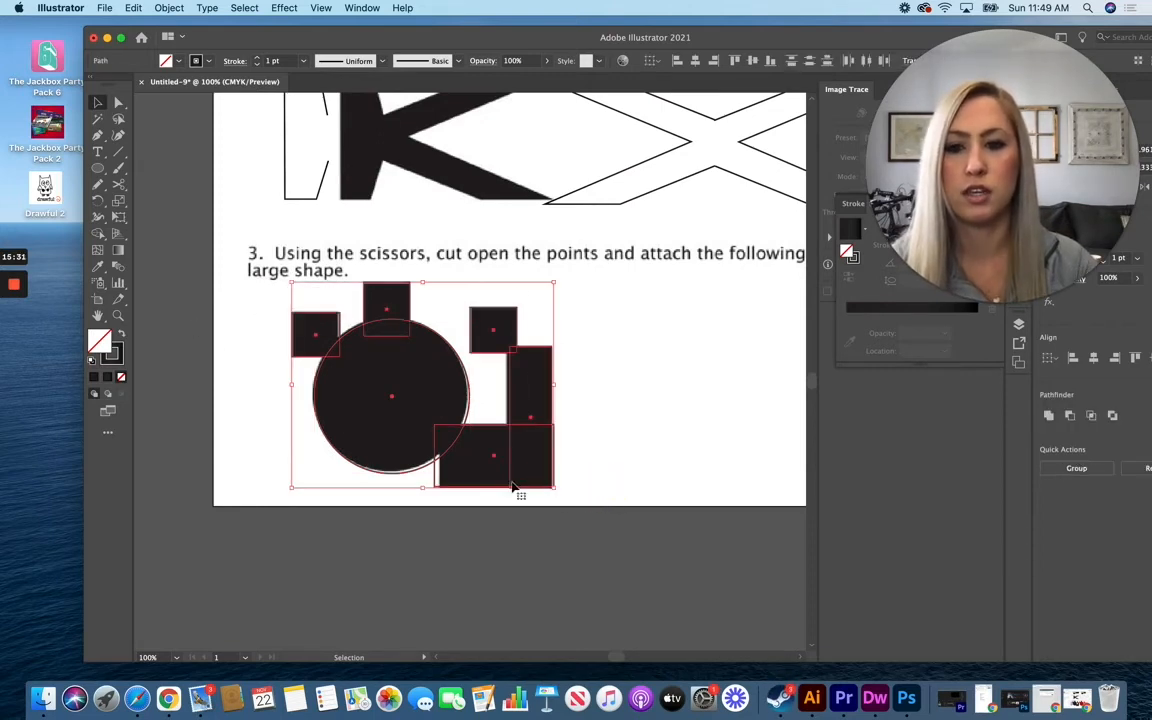
right_click(419, 398)
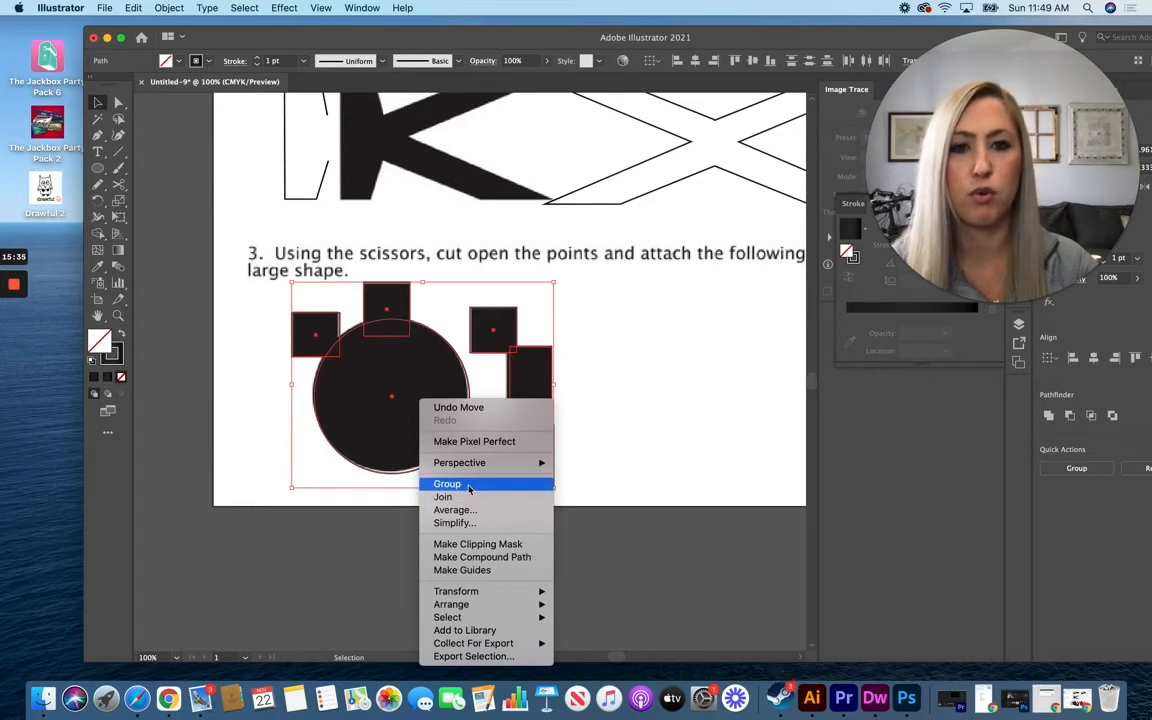
left_click(709, 418)
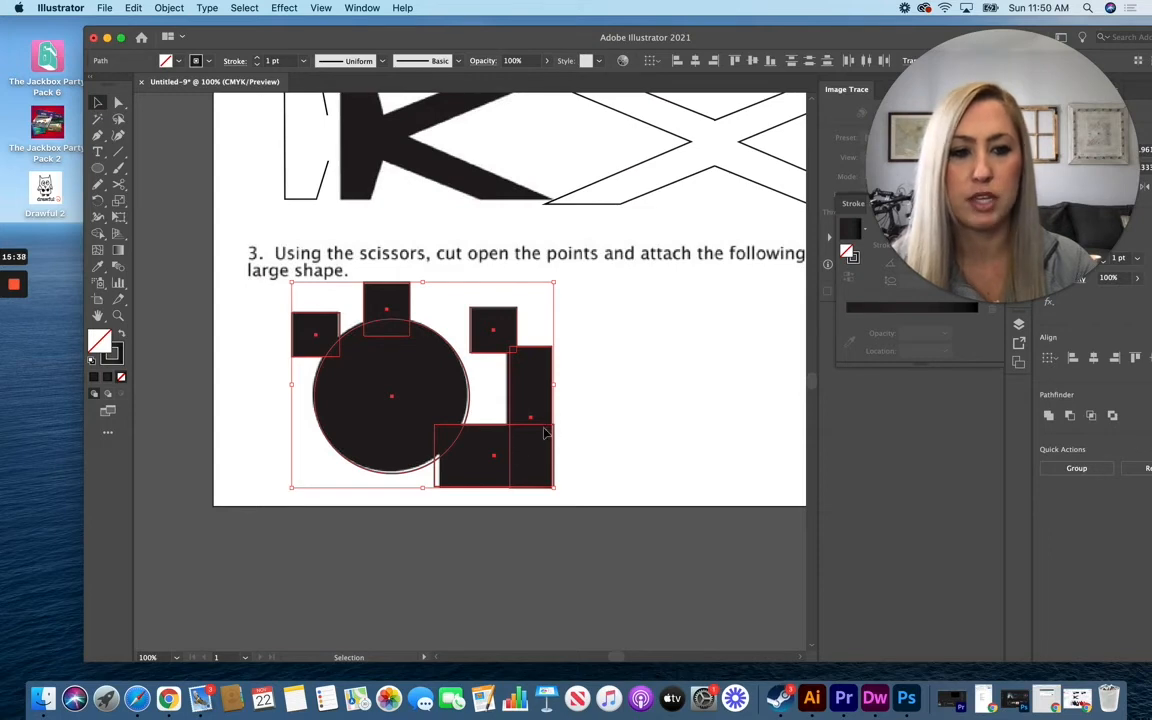
left_click_drag(834, 37, 624, 52)
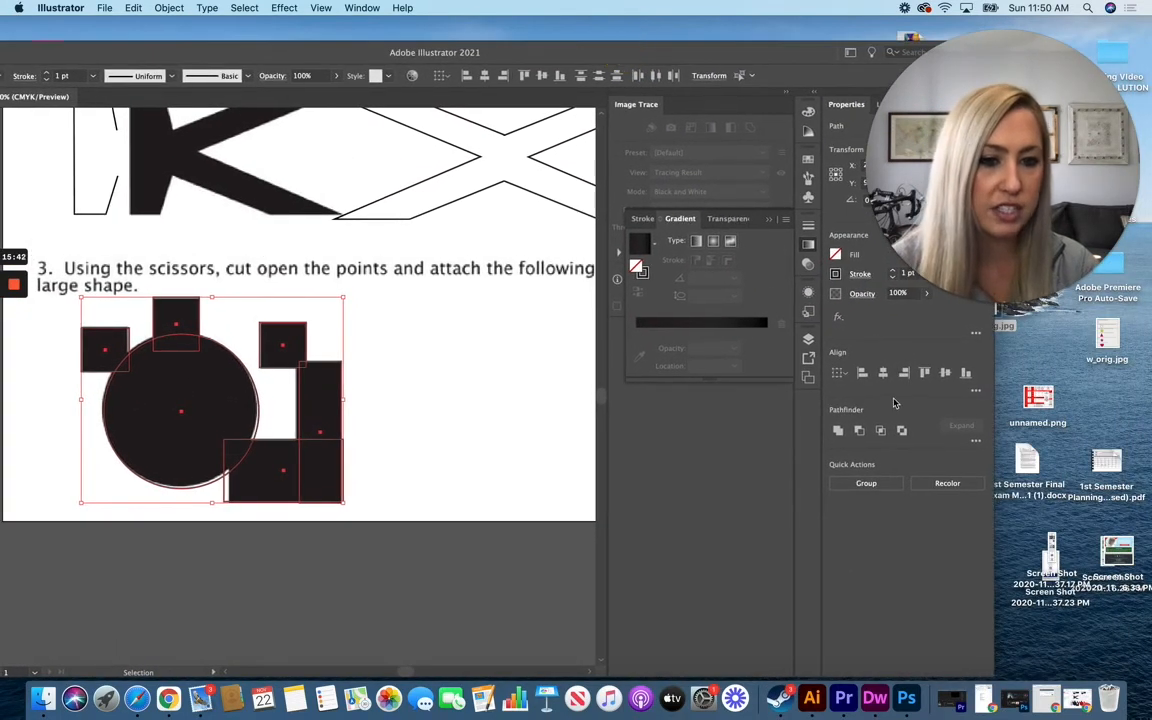
left_click(839, 431)
left_click_drag(496, 50, 737, 25)
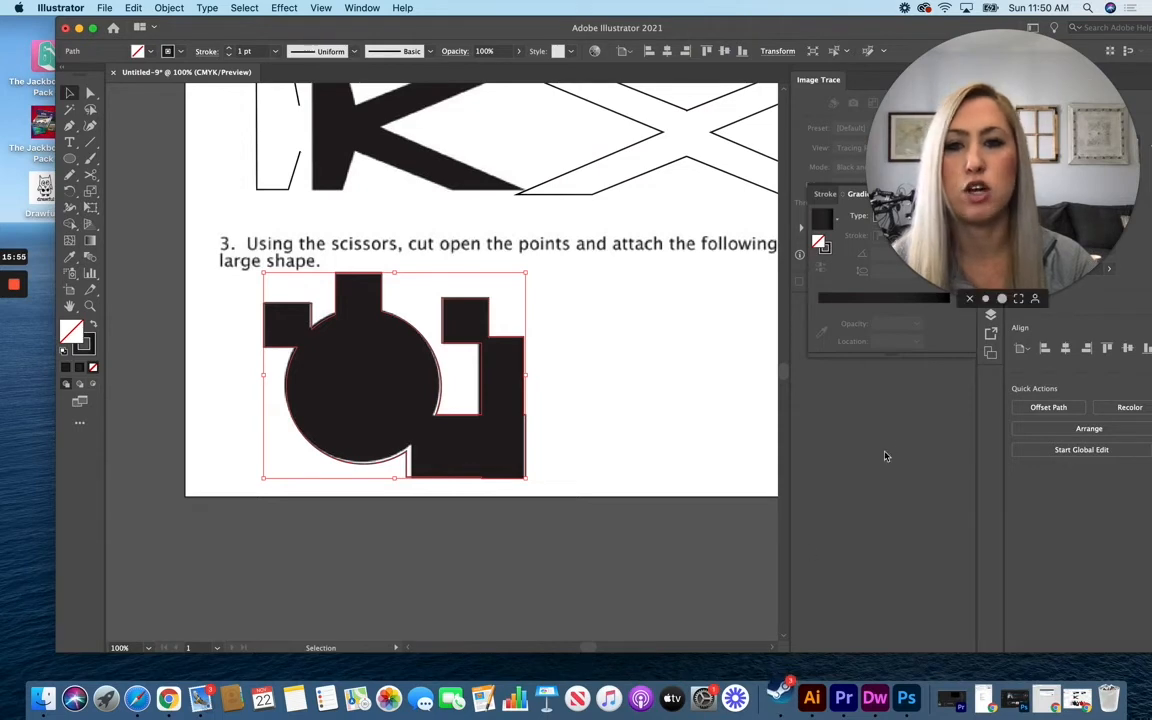
Show the Pathfinder panel and deselect exercise 3's united shape.
left_click(363, 7)
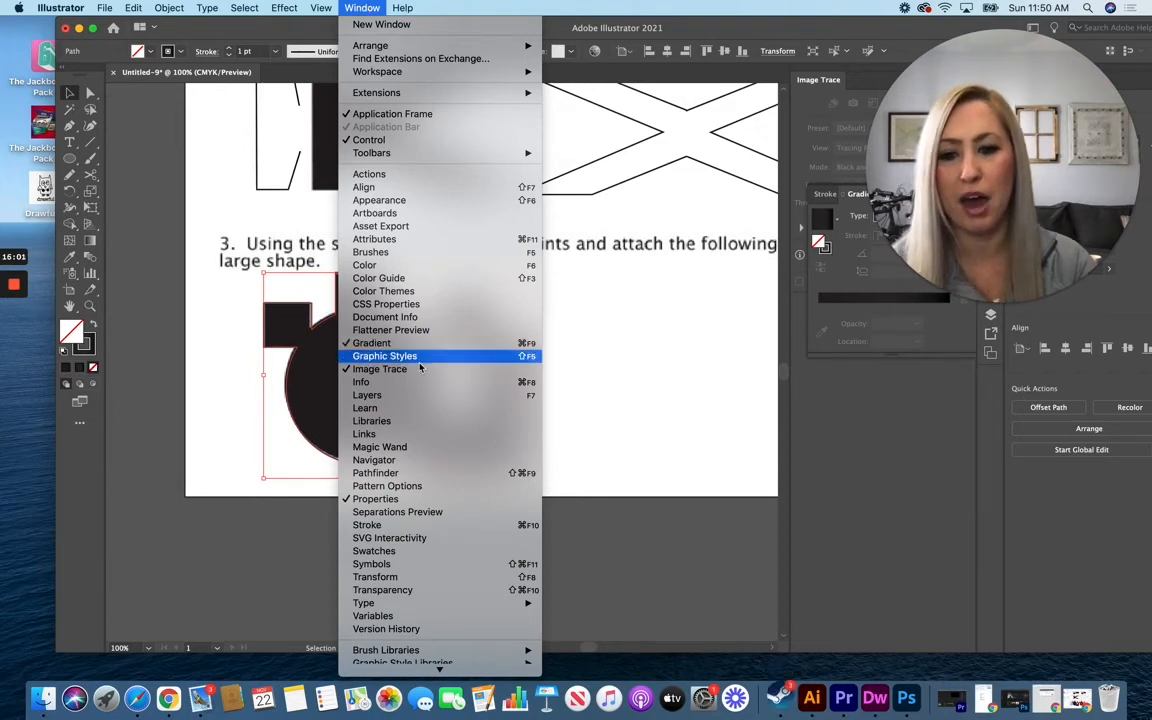
left_click(397, 473)
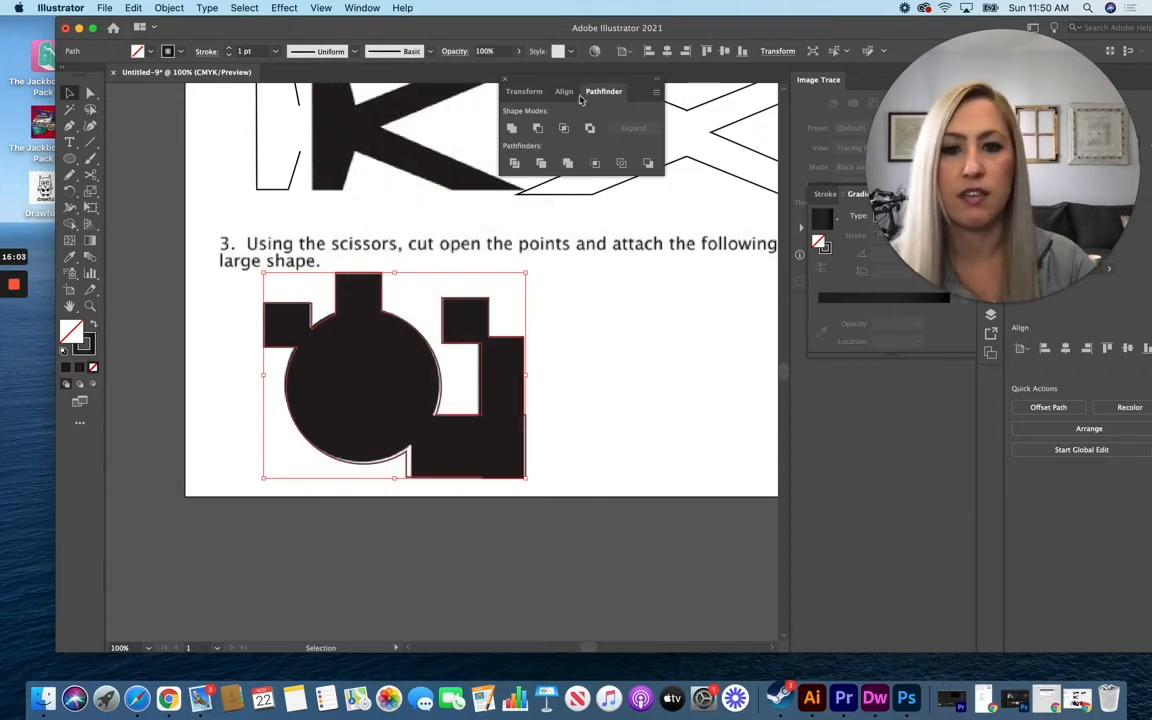
left_click(590, 404)
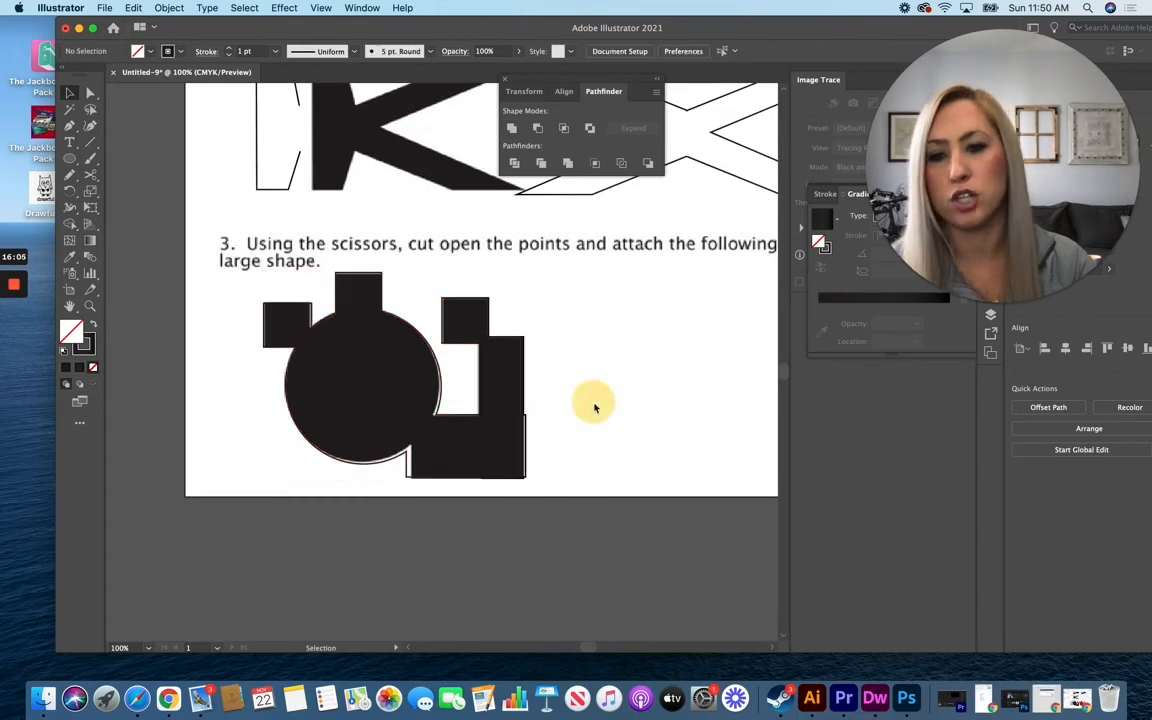
Draw a tall, very thin rectangle below the artboard and place a copy of it some distance to its right.
scroll(603, 456, "down", 2)
scroll(603, 457, "down", 3)
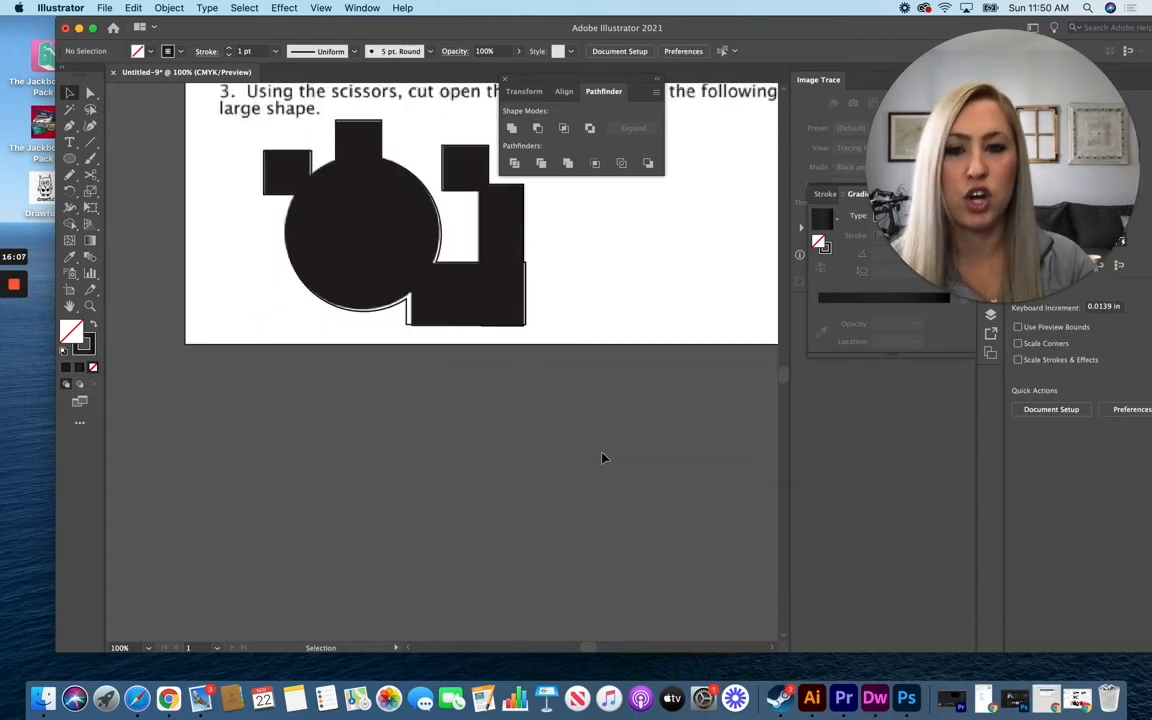
scroll(494, 395, "down", 1)
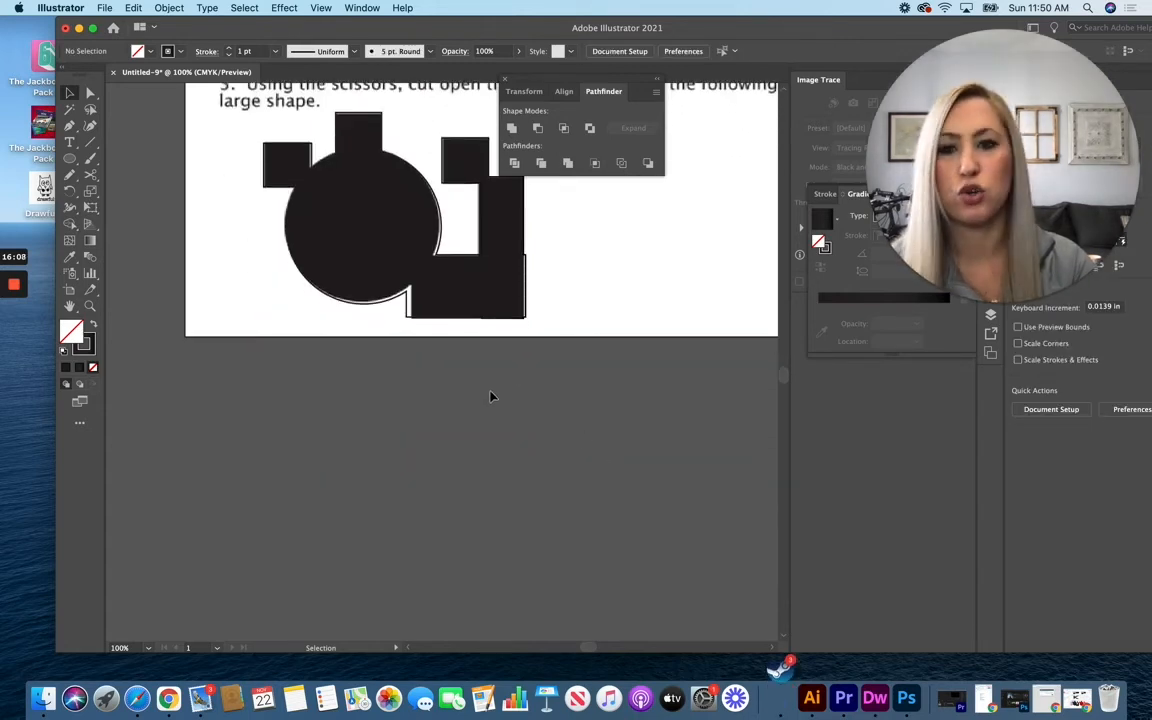
left_click(71, 160)
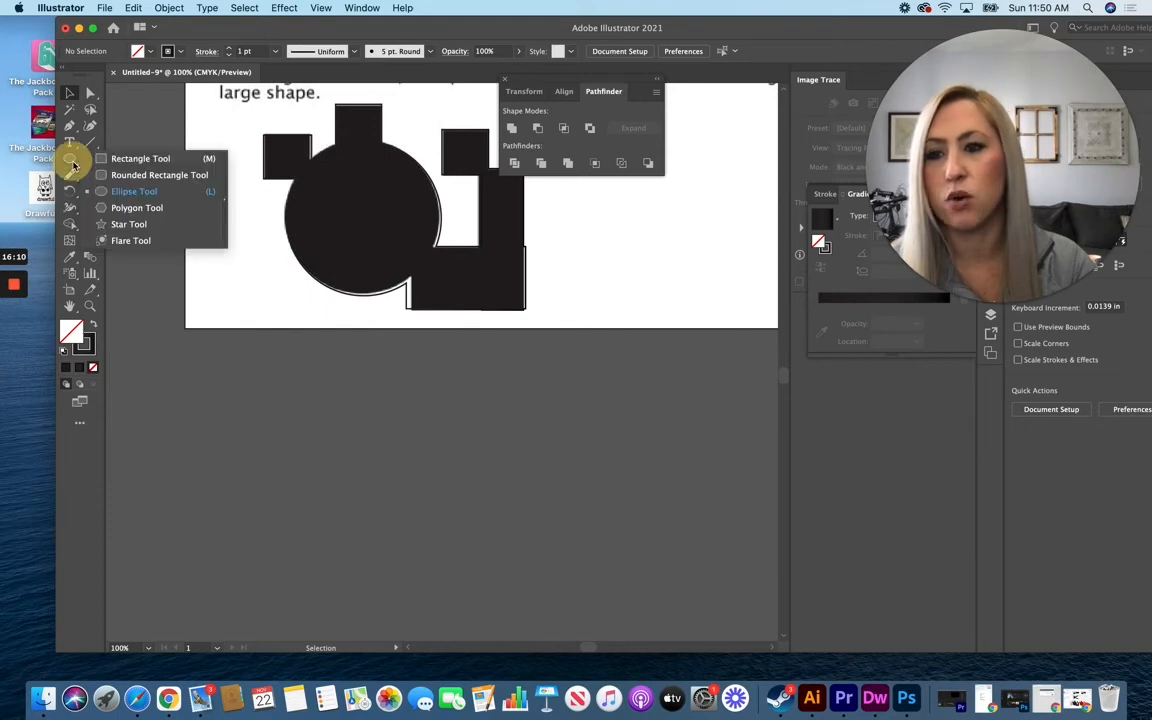
left_click(139, 165)
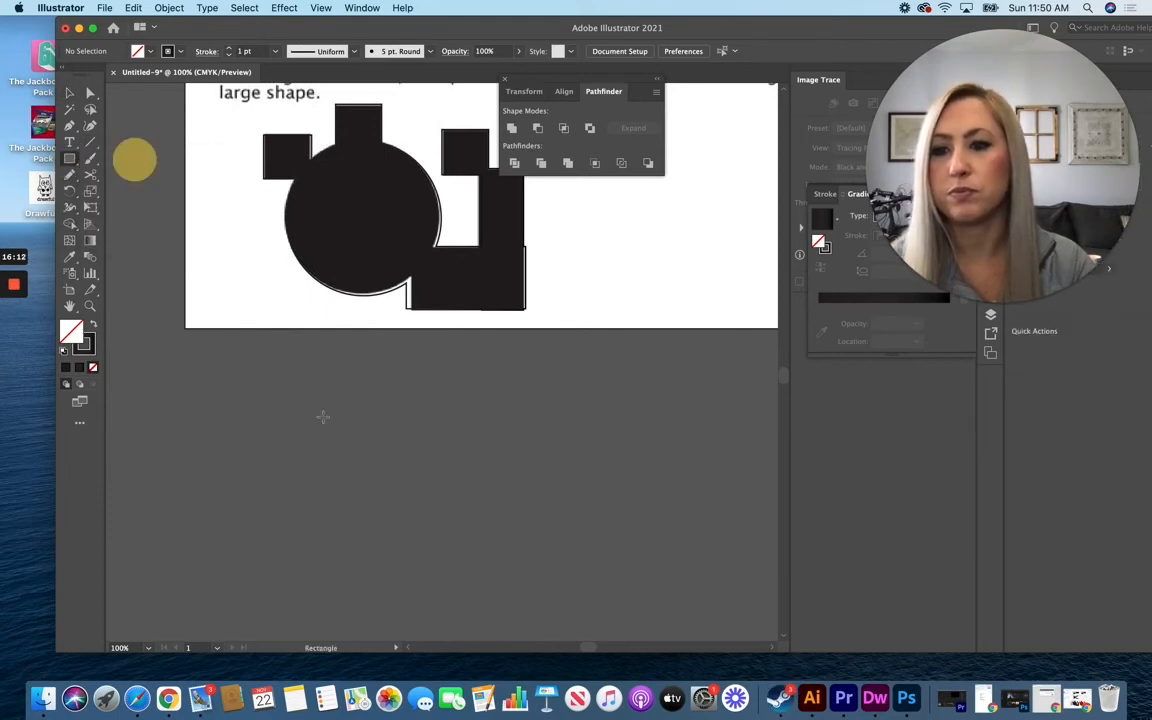
left_click_drag(327, 573, 325, 573)
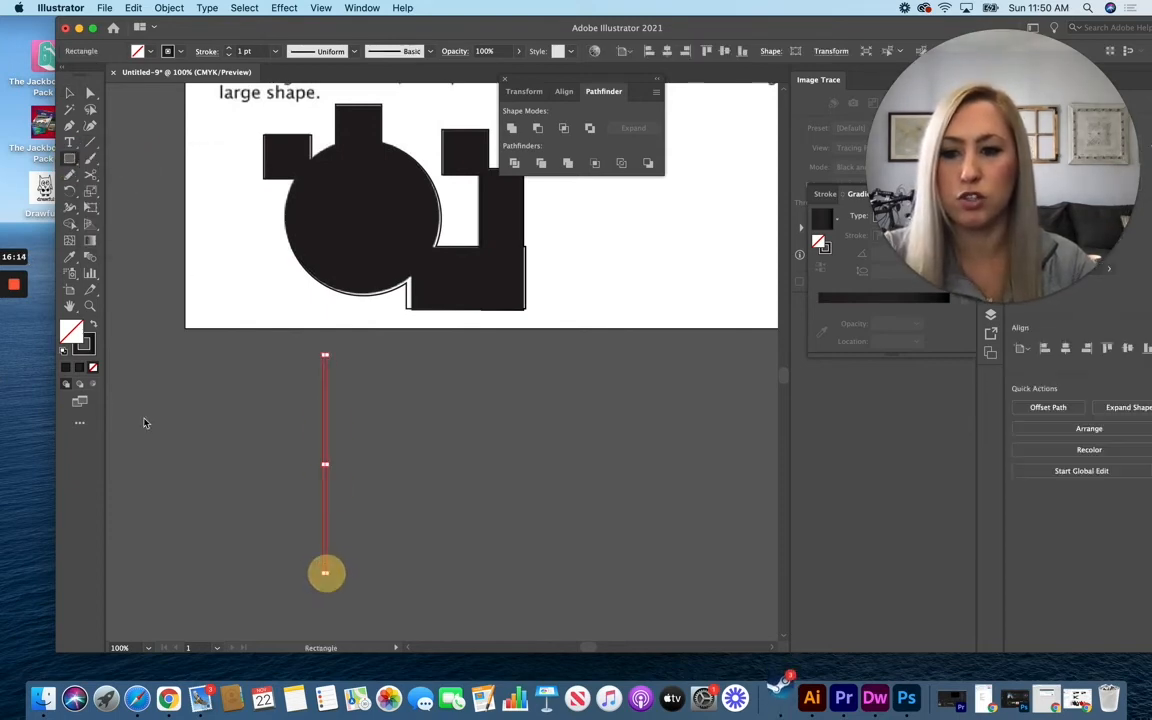
left_click(14, 341)
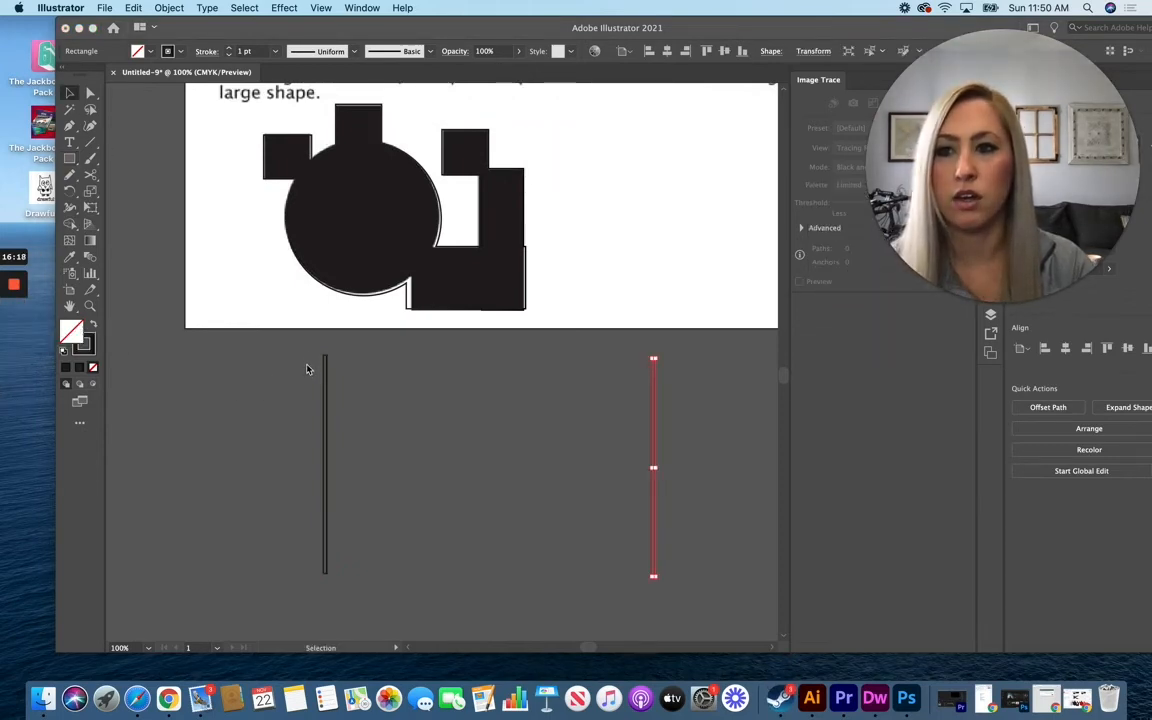
Select both thin rectangles and align them by their vertical centers.
left_click(653, 397)
left_click(658, 390)
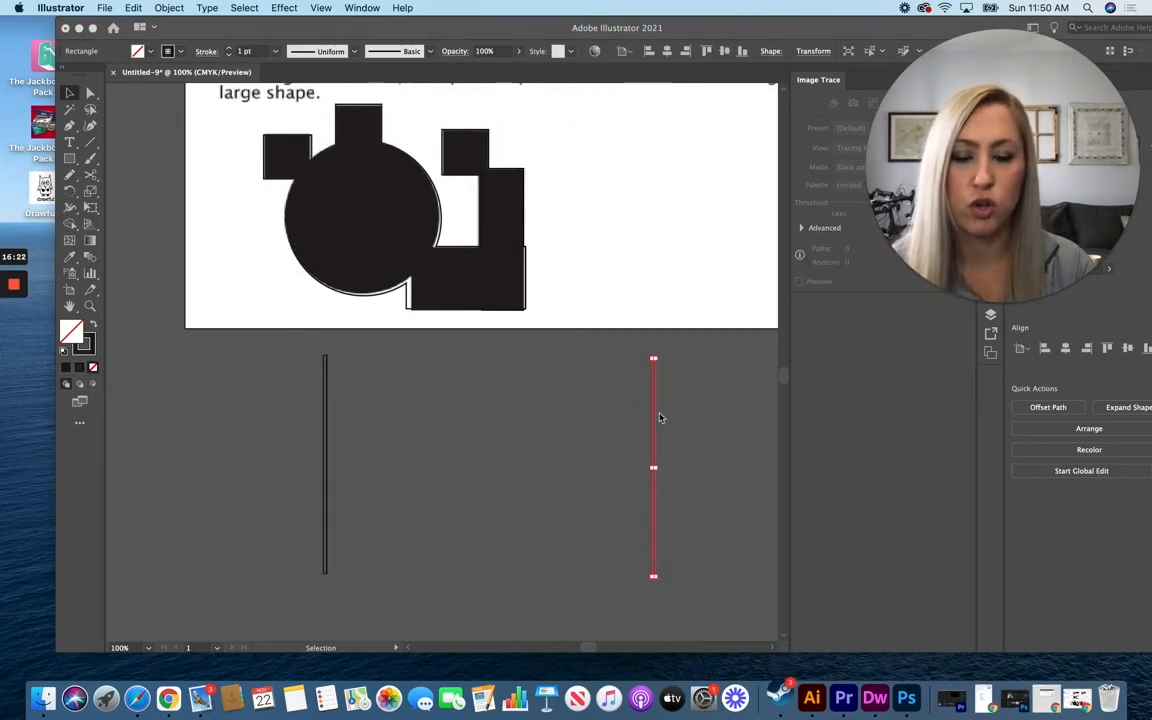
left_click(255, 409)
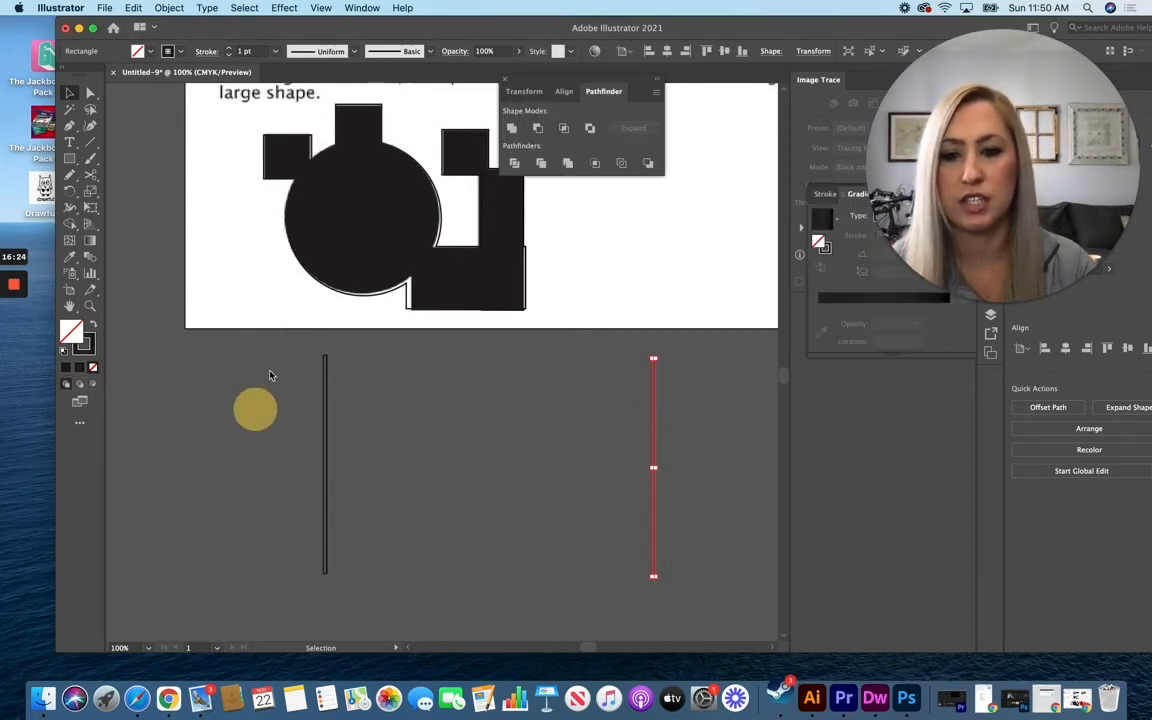
left_click(621, 541)
left_click(707, 553)
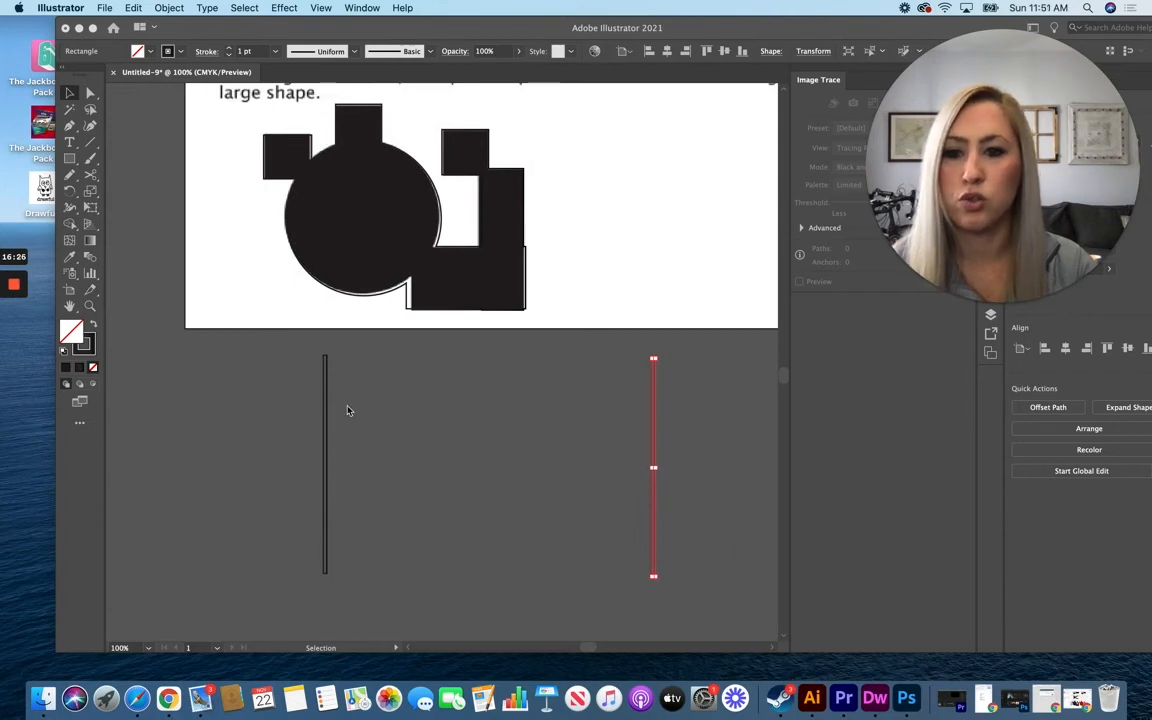
left_click_drag(375, 396, 661, 468)
left_click(573, 429)
left_click(573, 429)
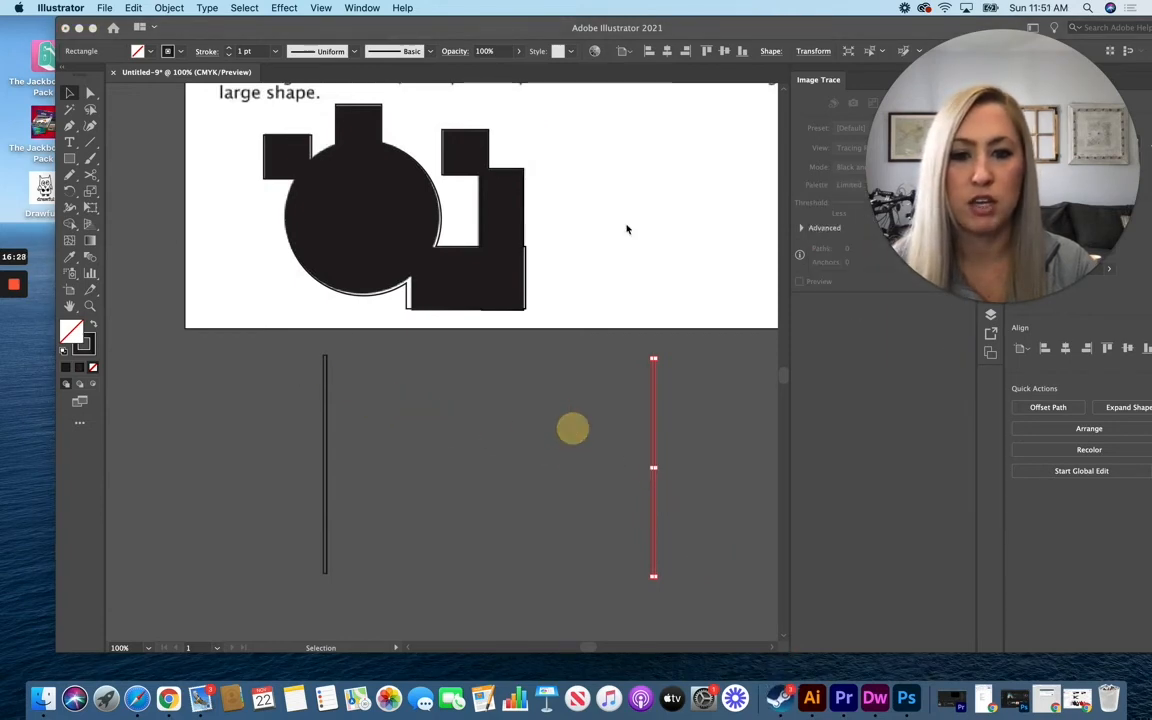
left_click(16, 343)
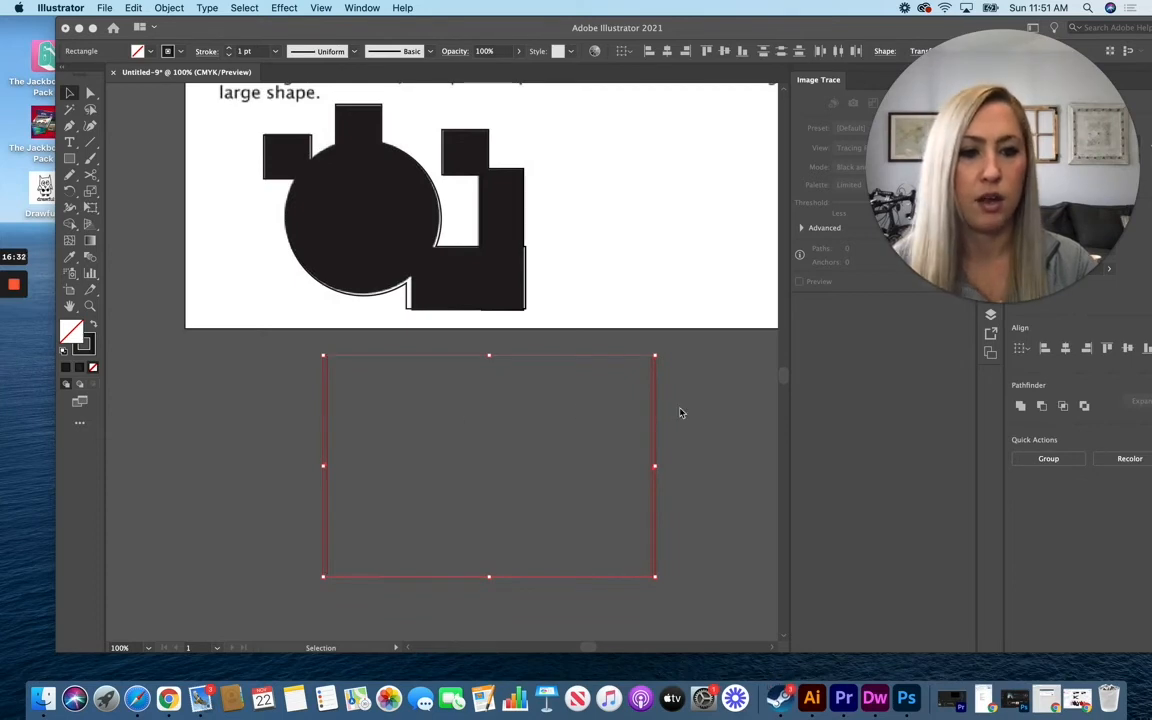
left_click(1130, 348)
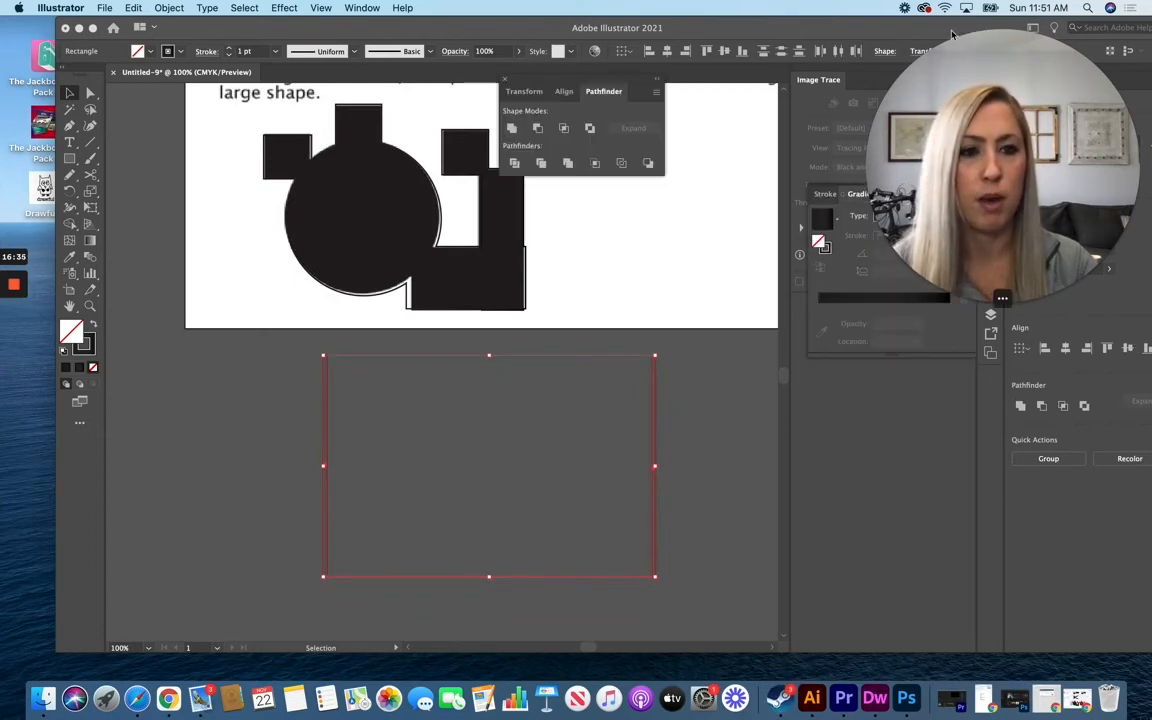
left_click(1128, 348)
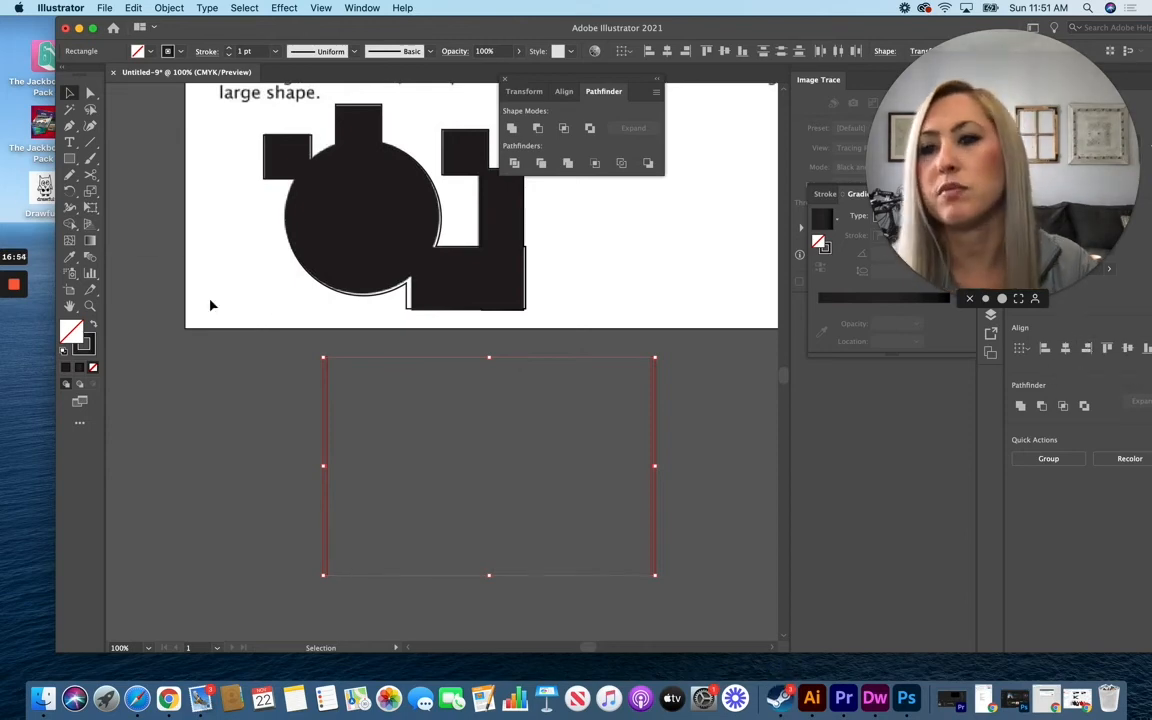
Set the blend options to Specified Steps spacing with 10 steps.
left_click(176, 10)
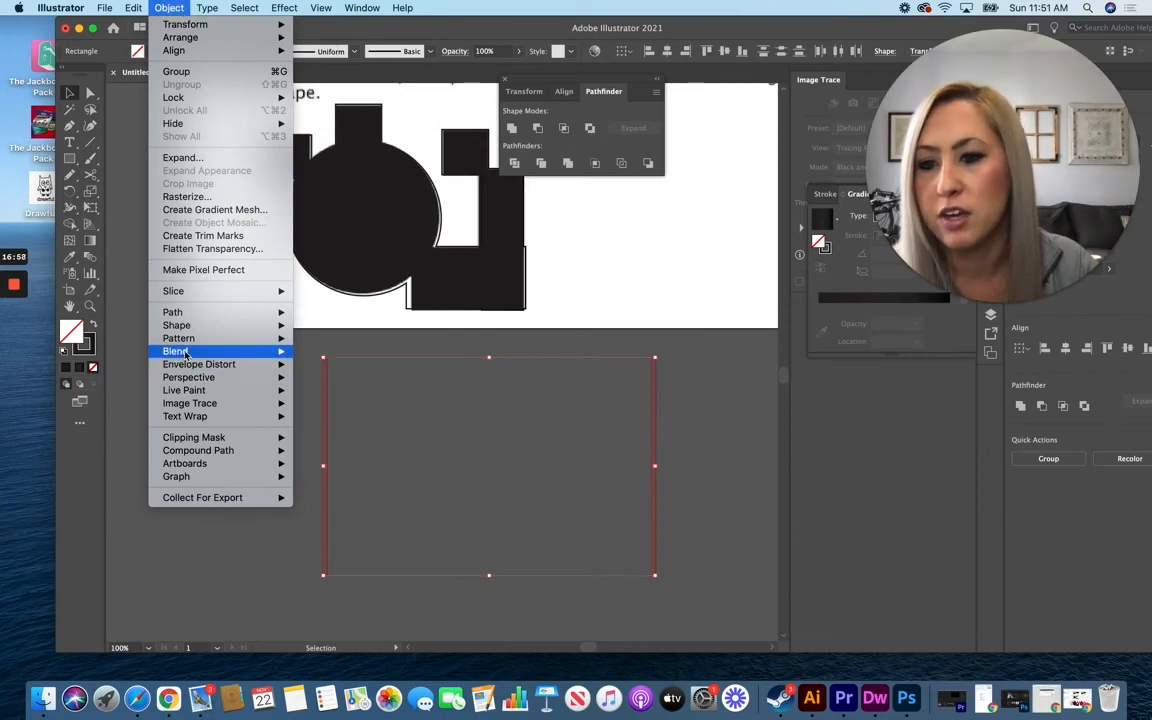
mouse_move(186, 354)
left_click(336, 384)
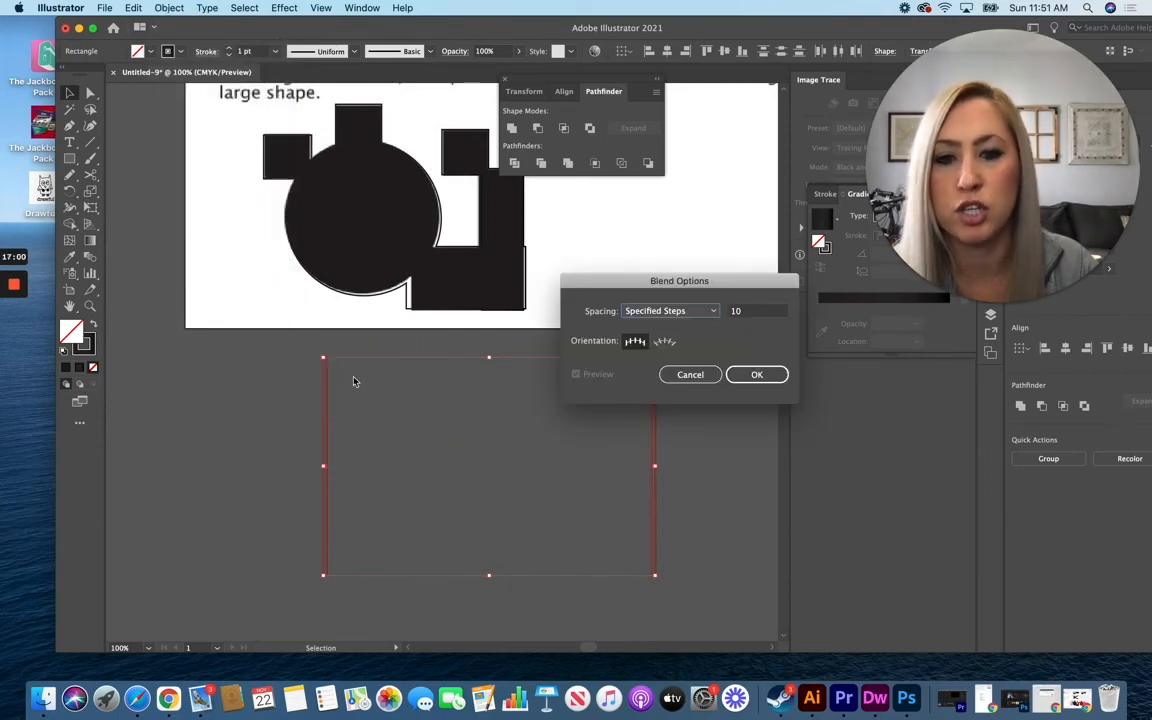
left_click(710, 311)
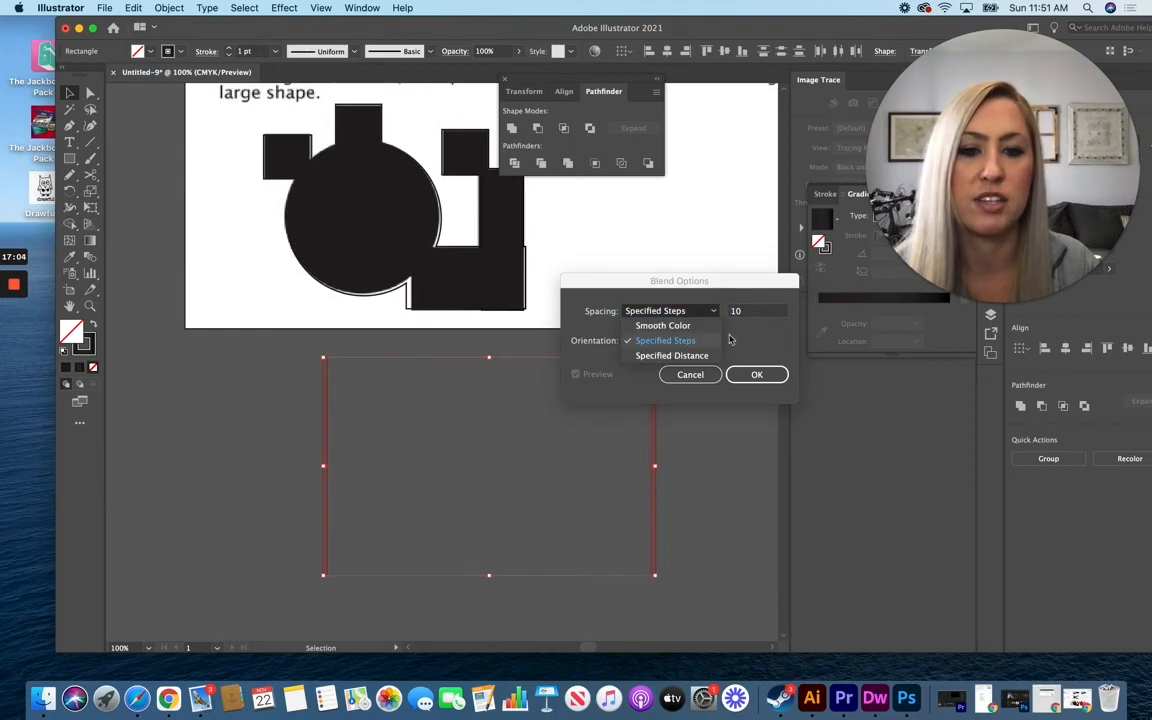
left_click(730, 340)
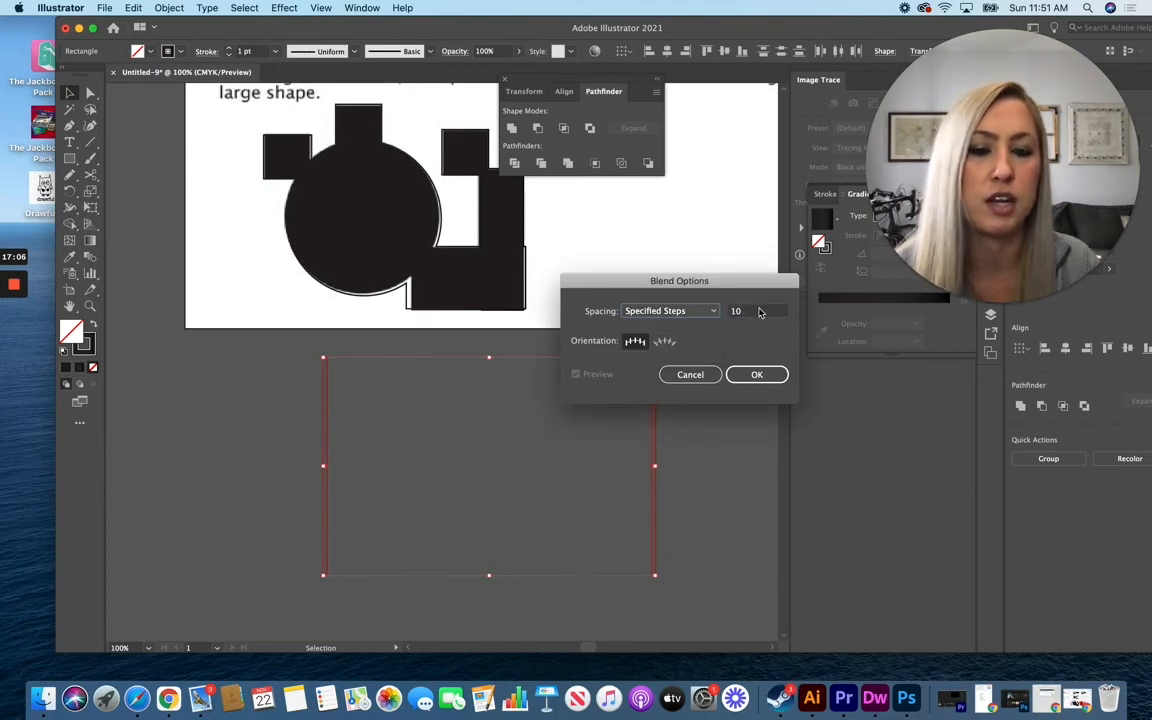
left_click(757, 374)
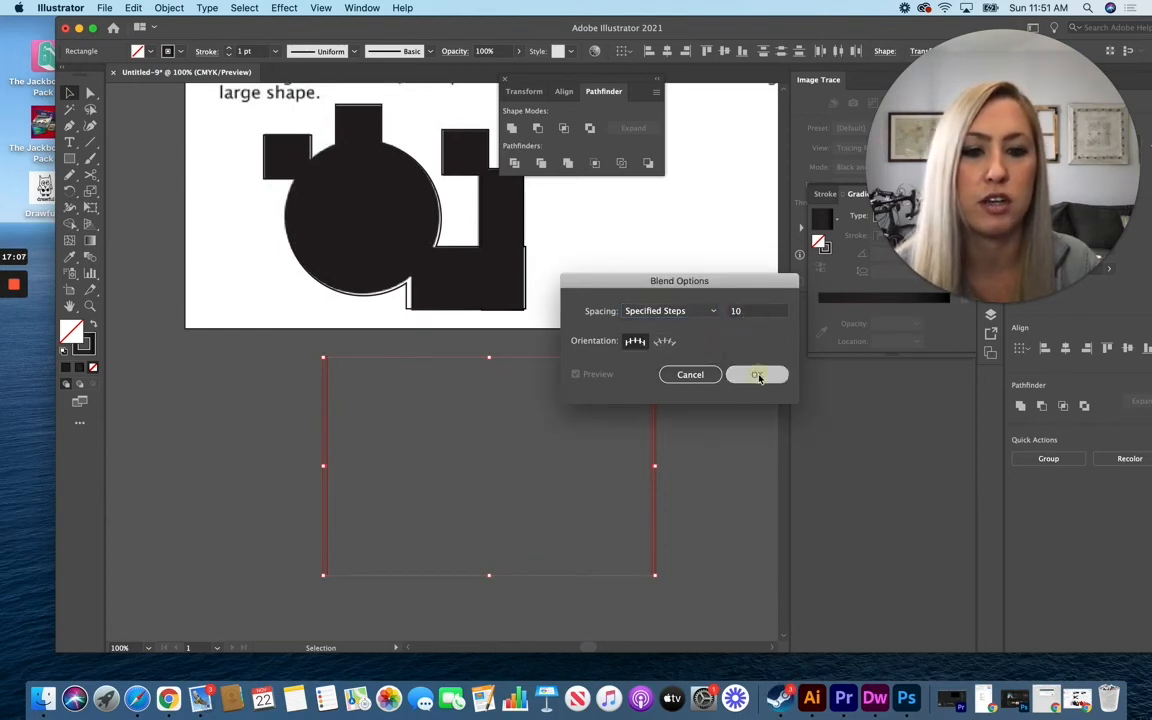
Make a blend between the two thin rectangles and deselect it.
left_click(166, 9)
mouse_move(230, 351)
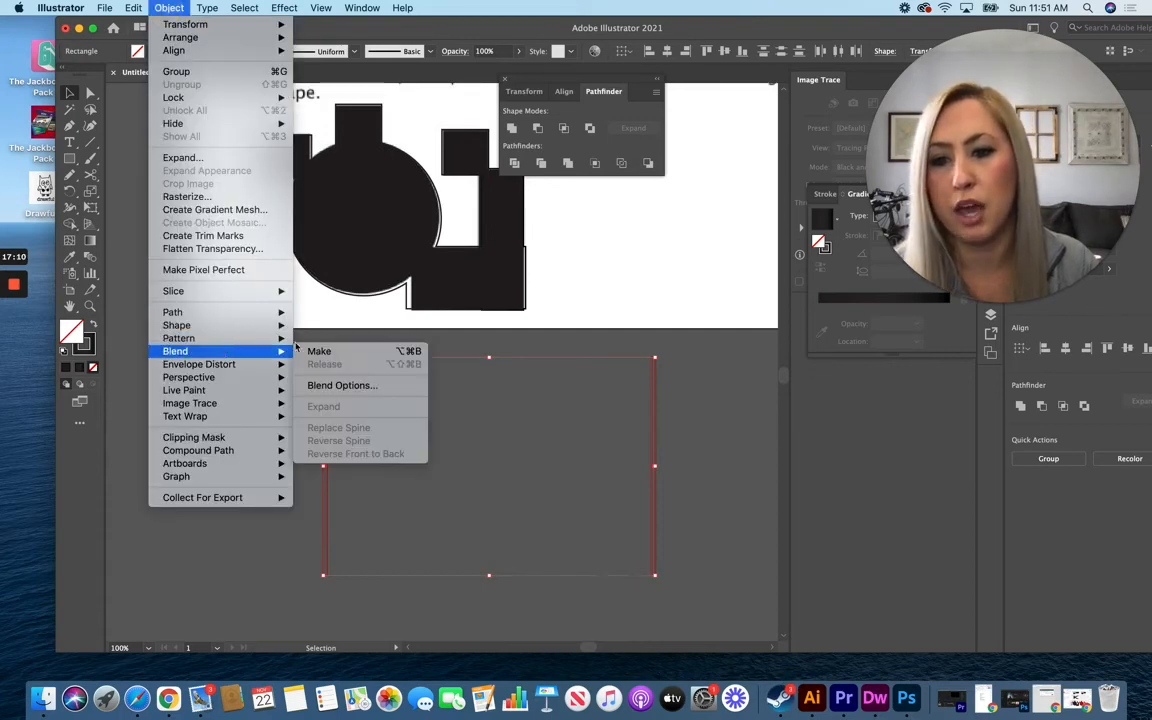
left_click(318, 352)
left_click(244, 414)
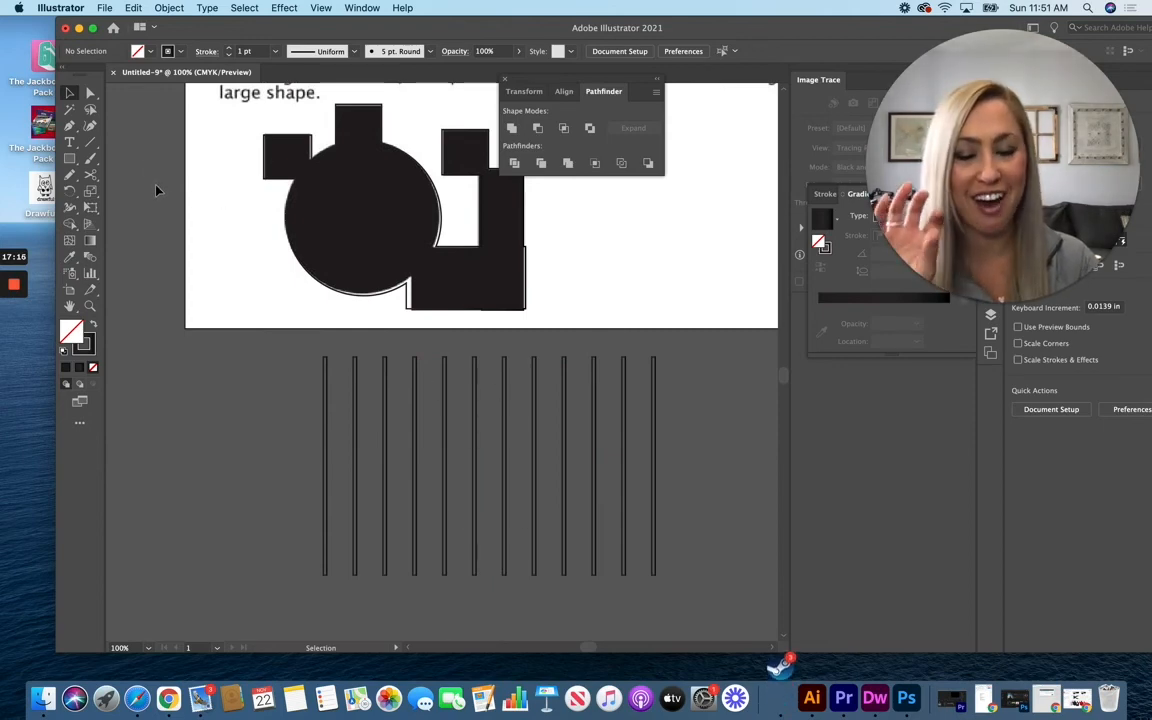
Draw a circle about 2.33 in wide over the blended bars with the Ellipse tool.
left_click(81, 164)
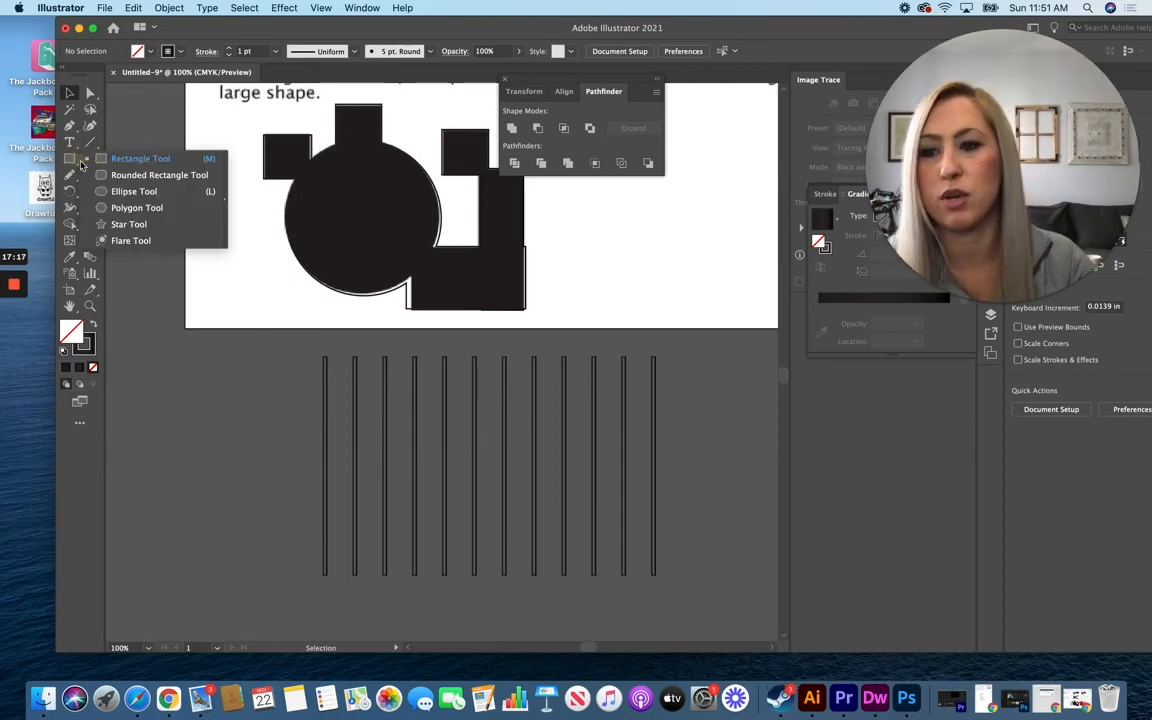
left_click(134, 191)
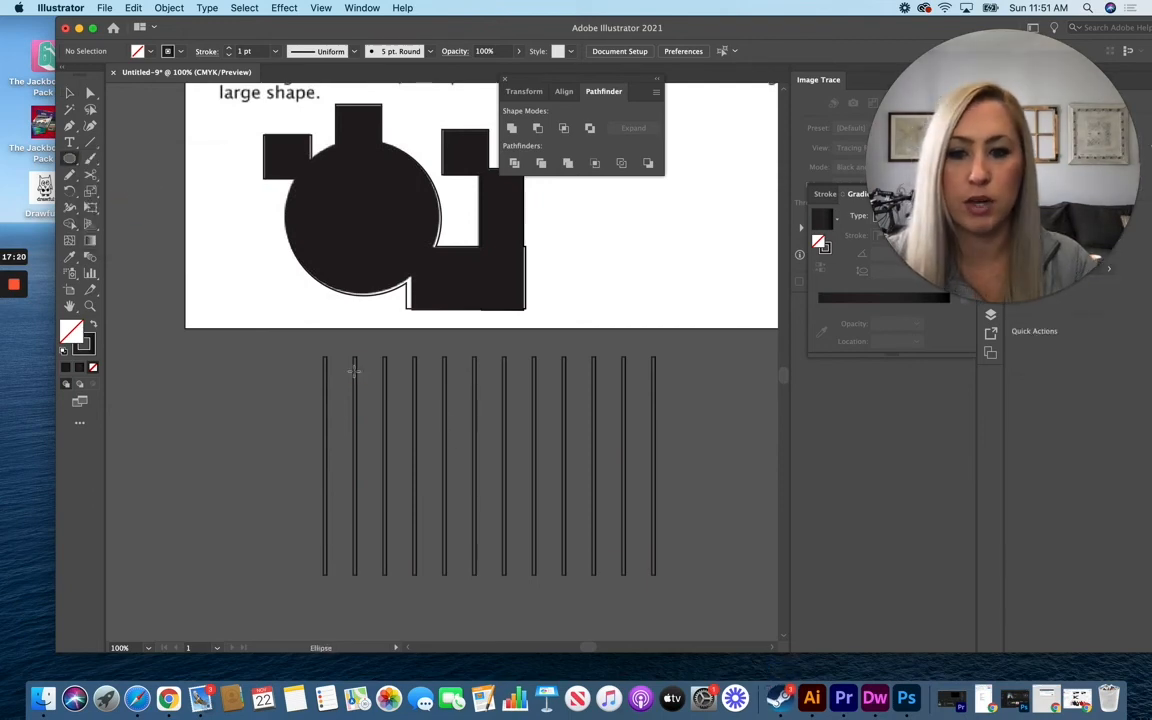
left_click_drag(456, 475, 558, 538)
Select the circle together with the blended bars and make a clipping mask from them.
left_click(70, 93)
left_click_drag(258, 414, 682, 543)
left_click(217, 247)
left_click(353, 243)
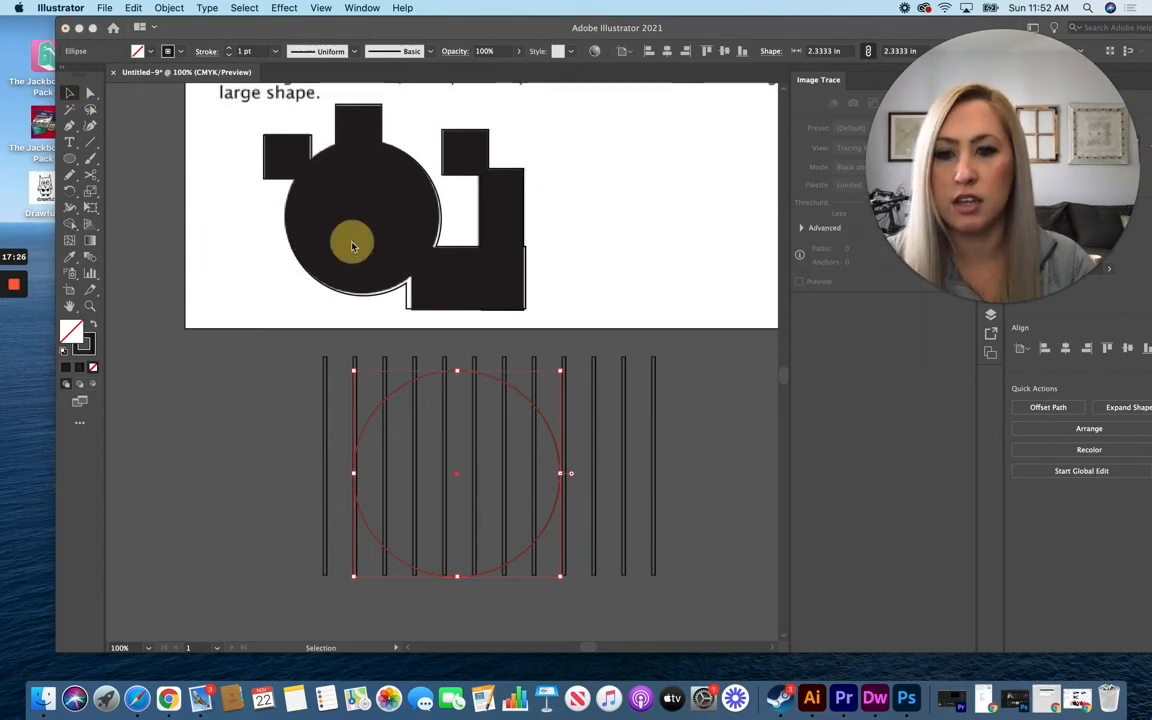
left_click_drag(273, 403, 616, 536)
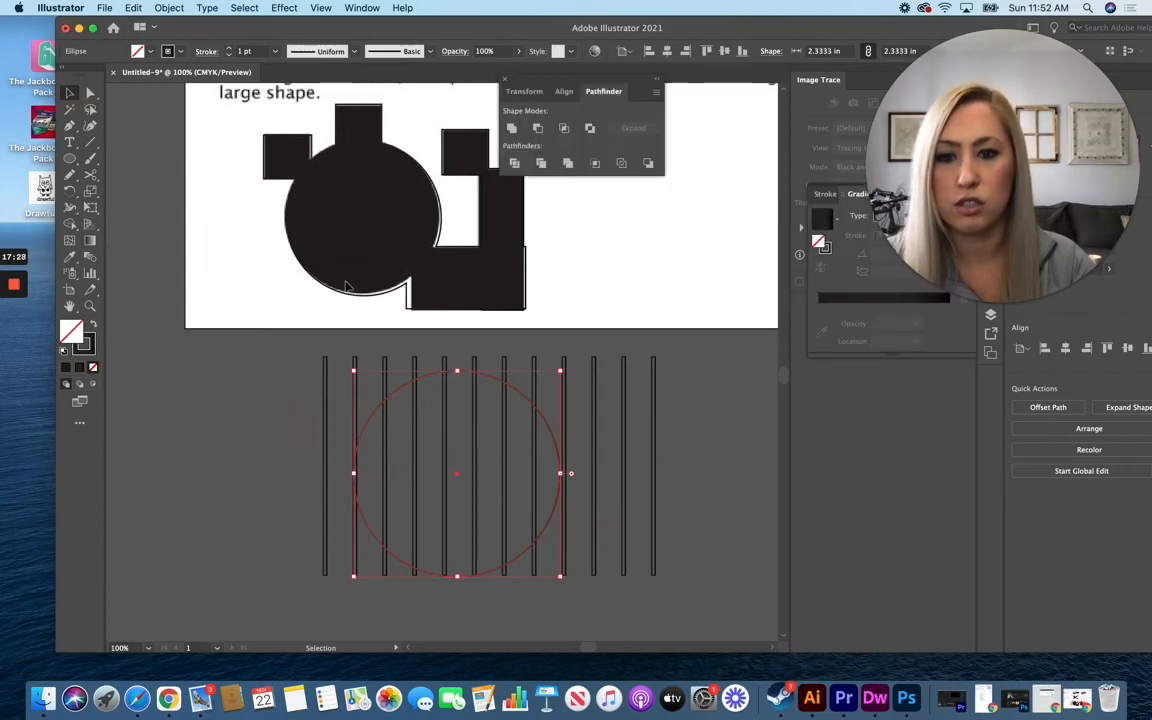
left_click(90, 94)
left_click(70, 93)
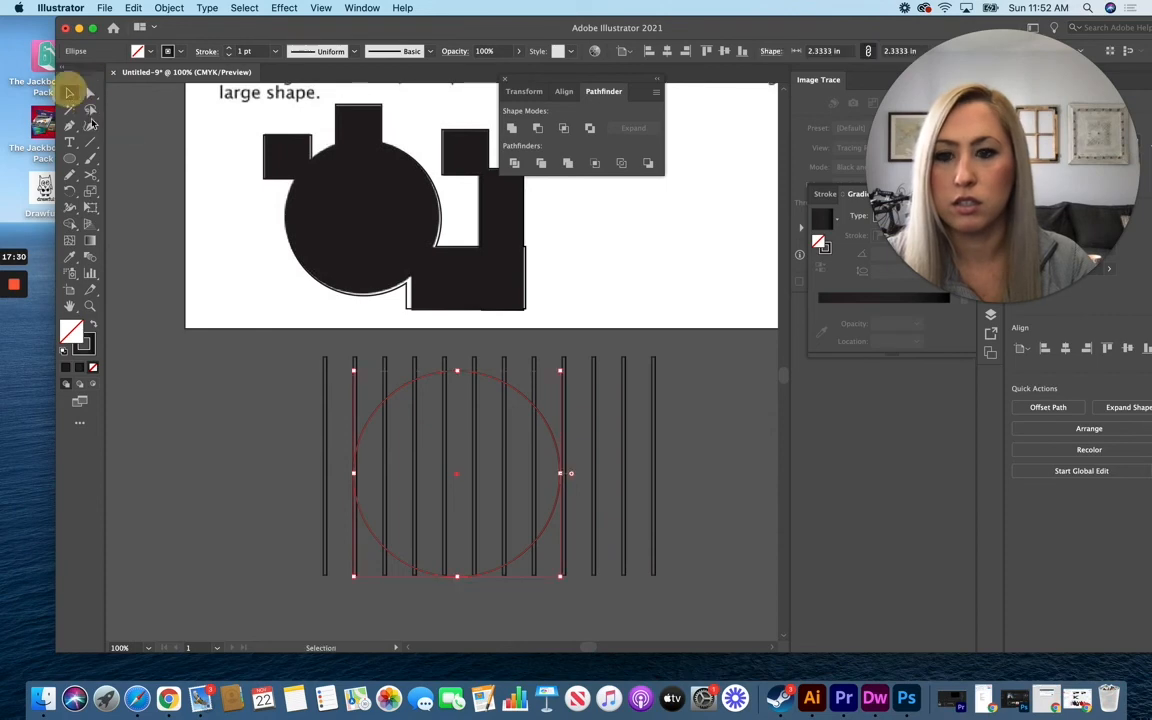
left_click_drag(317, 377, 344, 404)
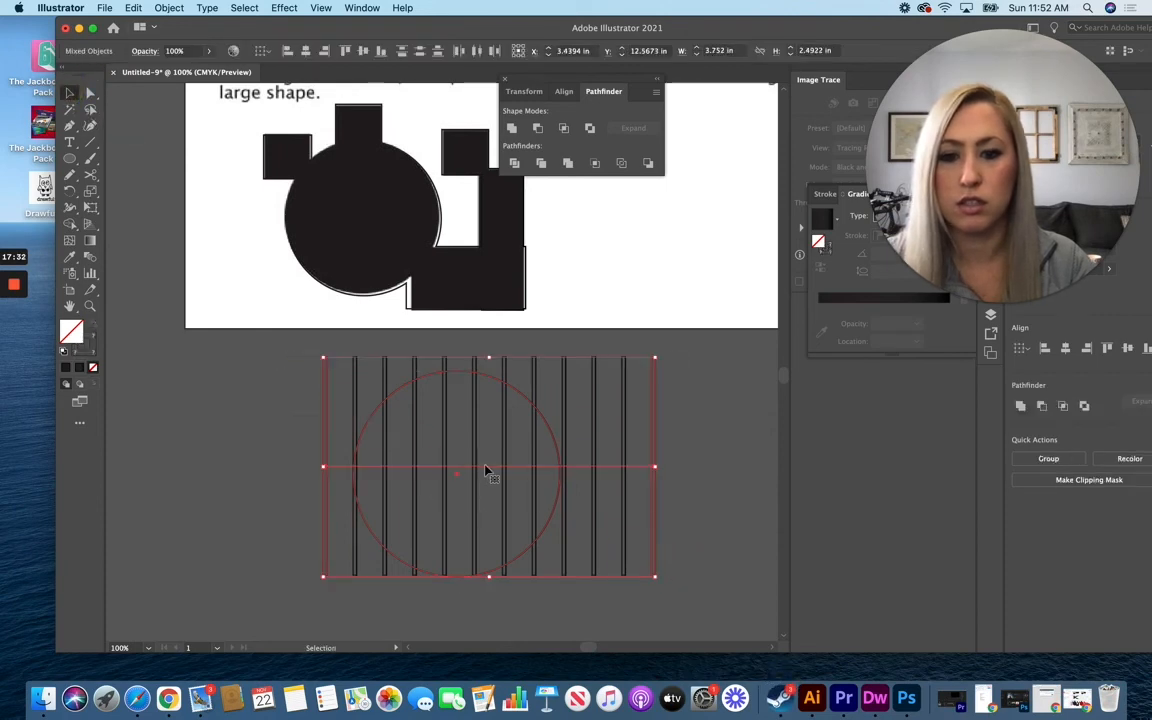
right_click(487, 470)
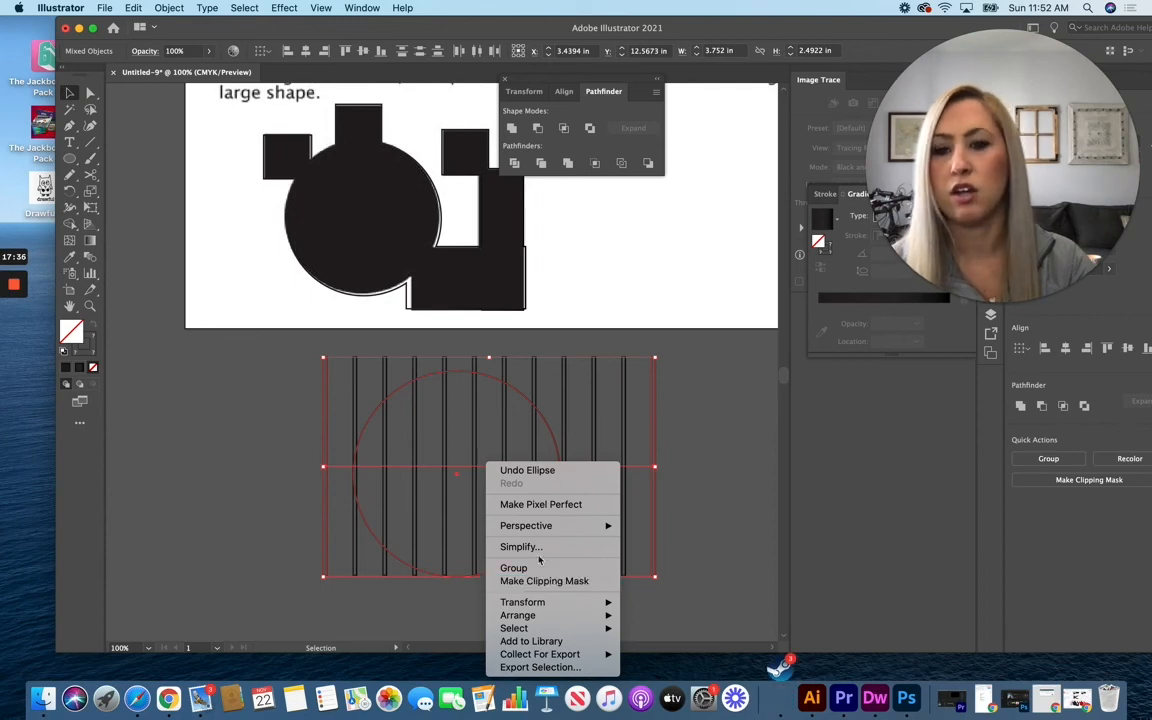
left_click(569, 584)
left_click(663, 458)
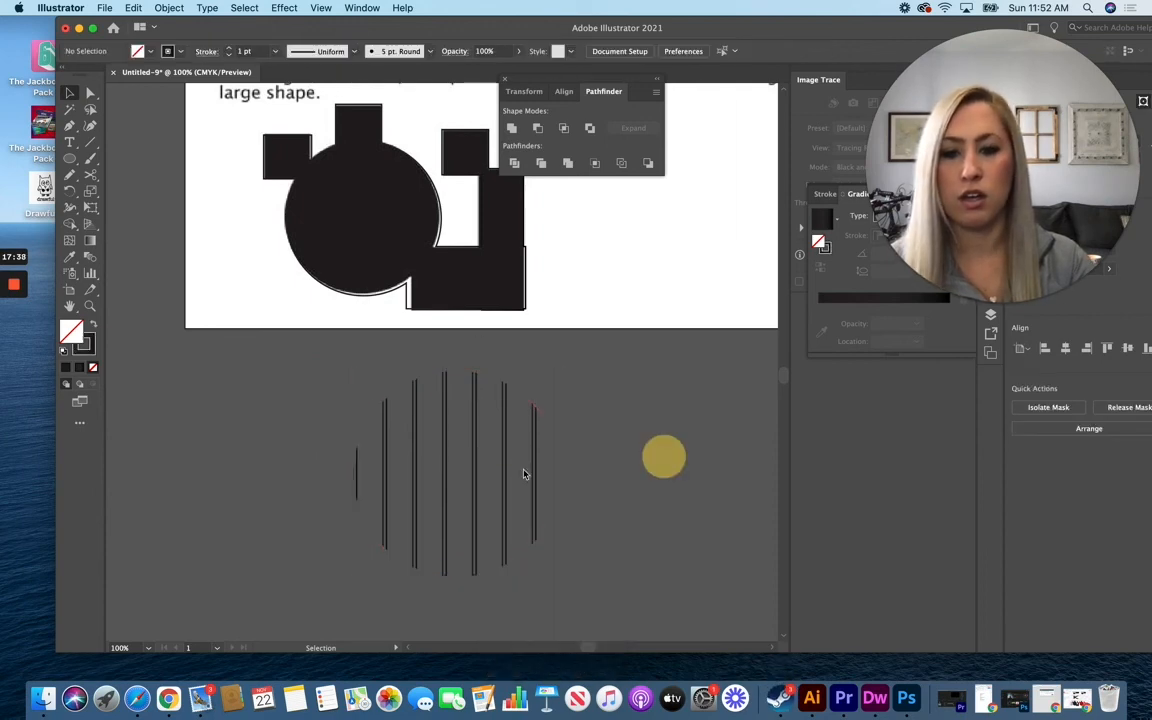
Move the clipped striped circle onto the artboard, into the empty space beside exercise 3's combined shape.
left_click_drag(506, 470, 298, 166)
scroll(290, 285, "up", 4)
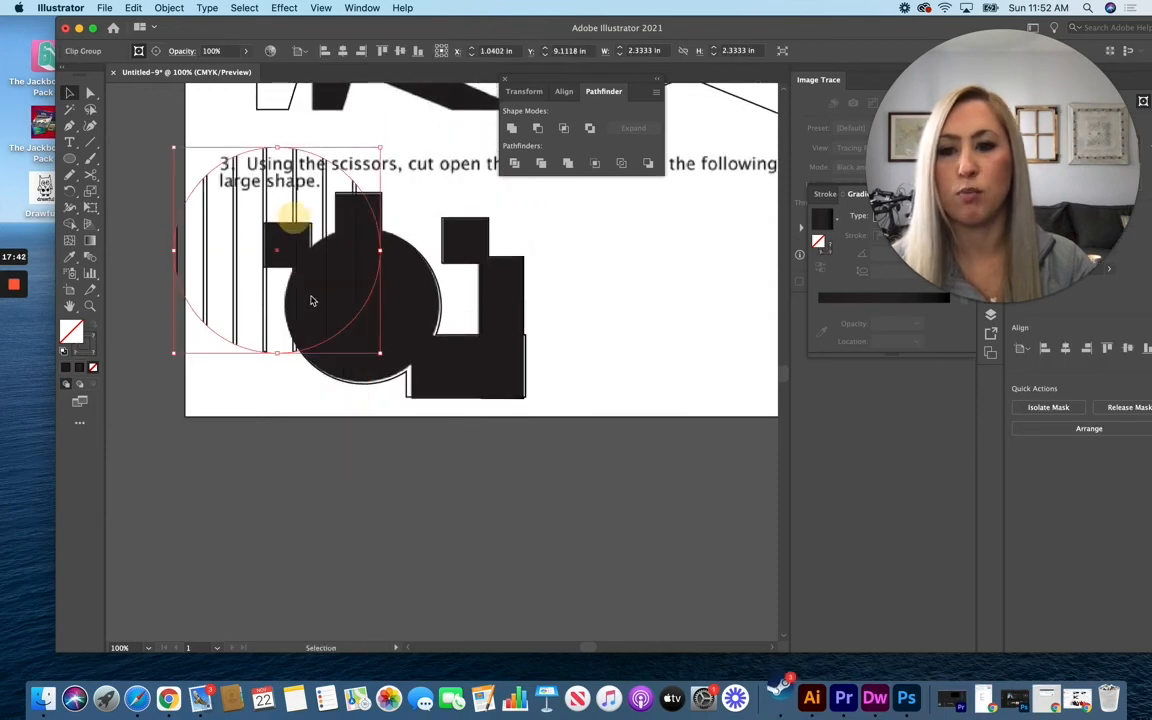
scroll(307, 305, "up", 2)
left_click_drag(323, 285, 707, 314)
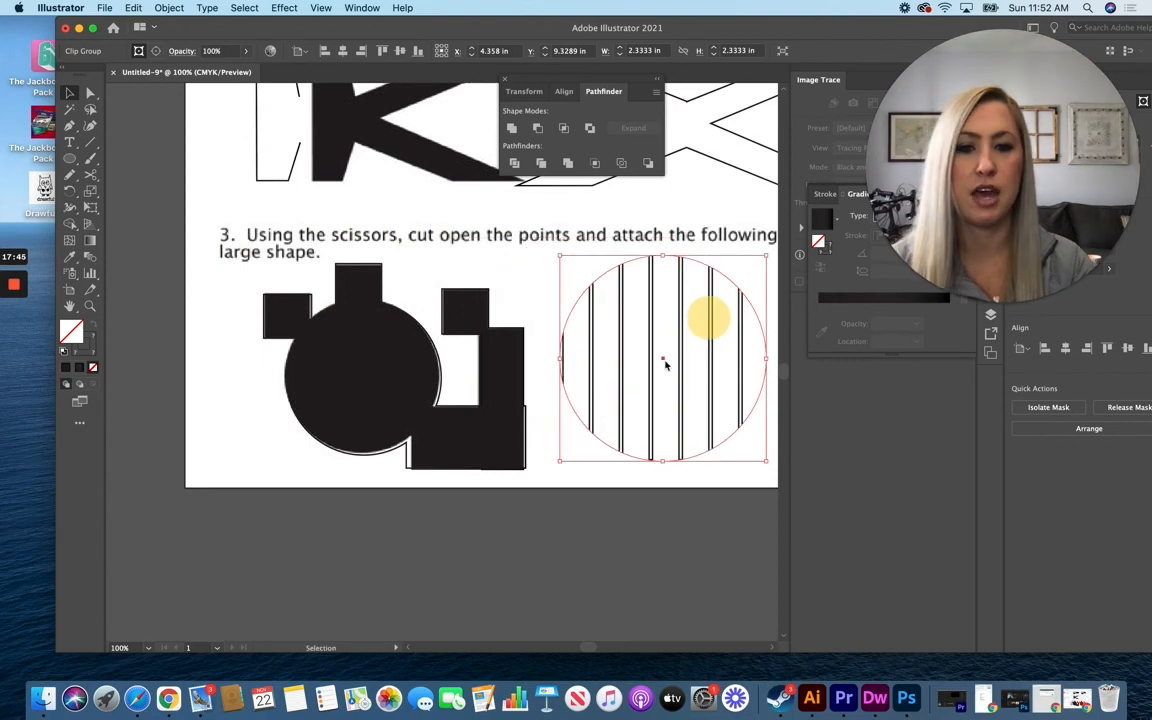
left_click(527, 265)
scroll(558, 544, "up", 2)
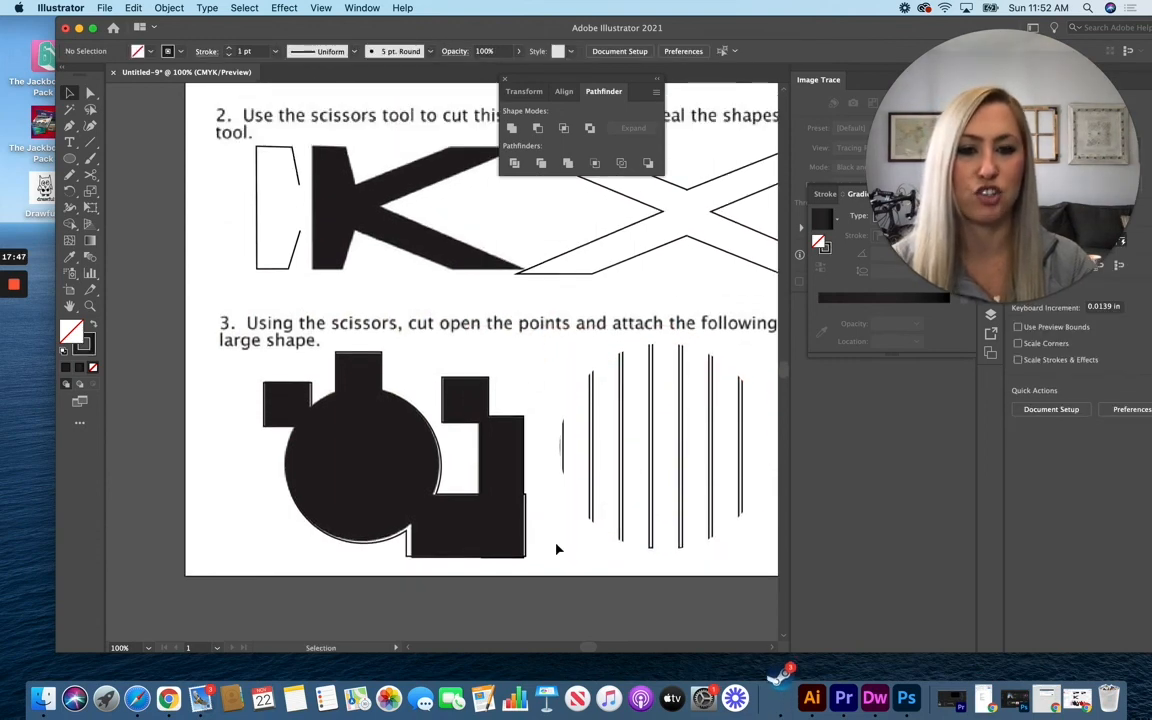
left_click(655, 455)
mouse_move(17, 325)
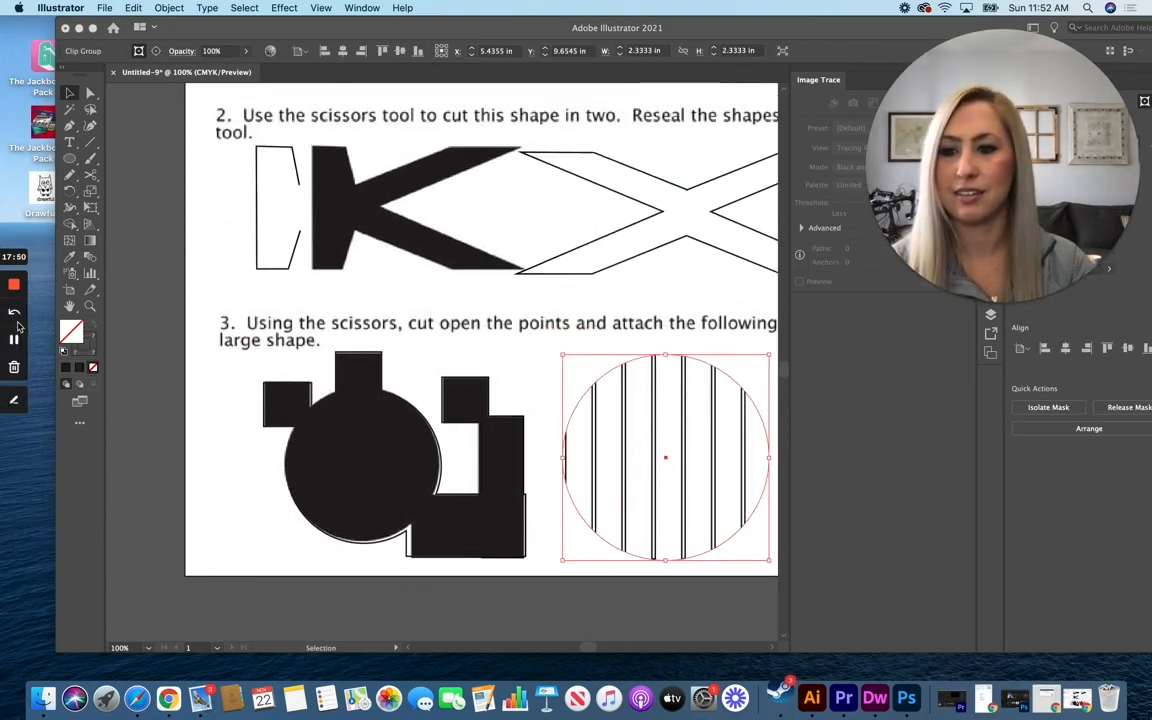